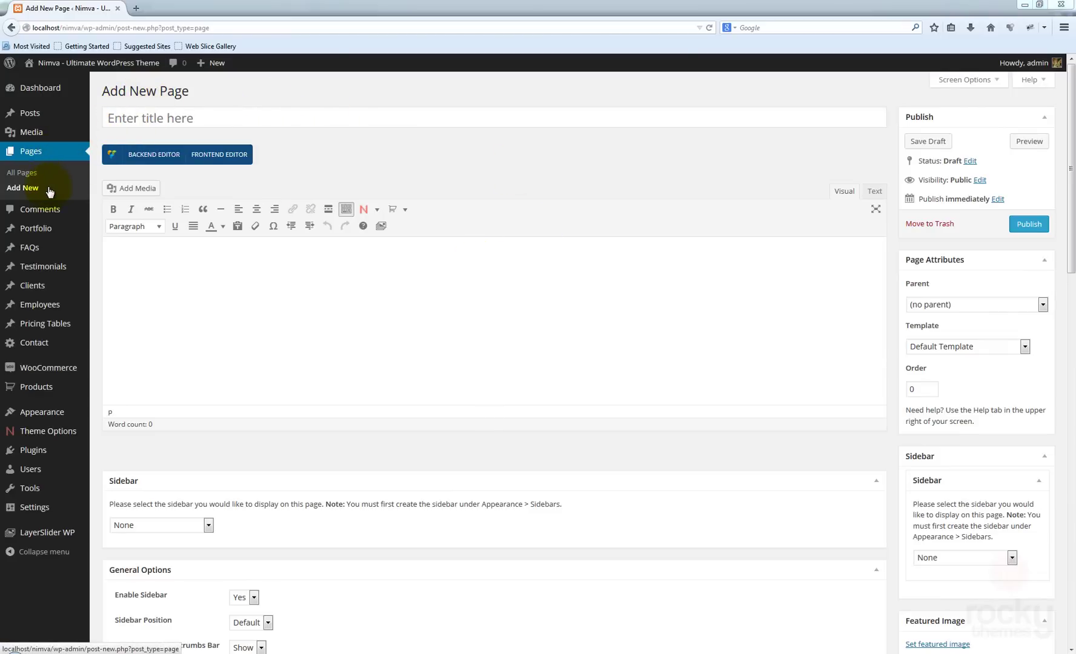
# - Title the new page 'Nimva Contact Page' and assign it the Contact page template
pyautogui.click(162, 119)
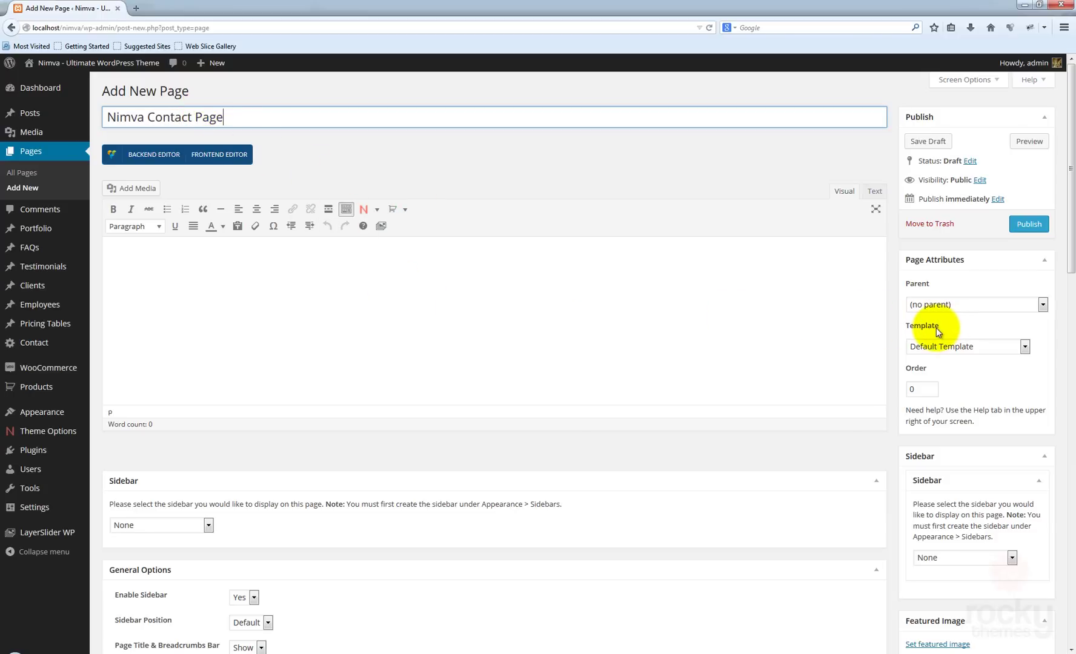
pyautogui.click(966, 344)
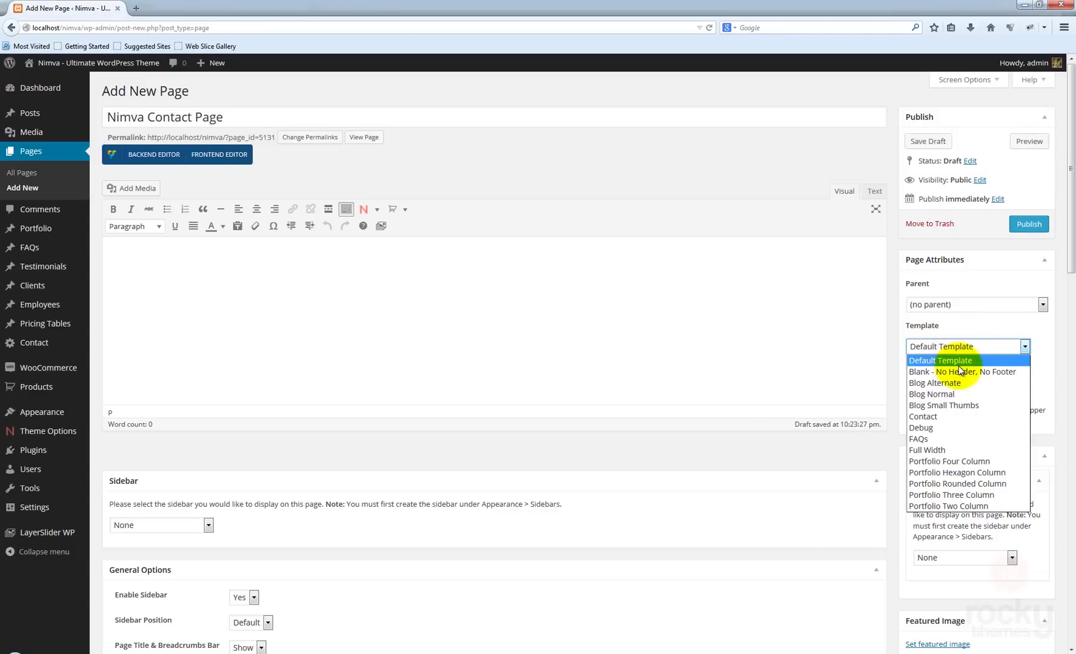
pyautogui.click(934, 417)
pyautogui.click(986, 393)
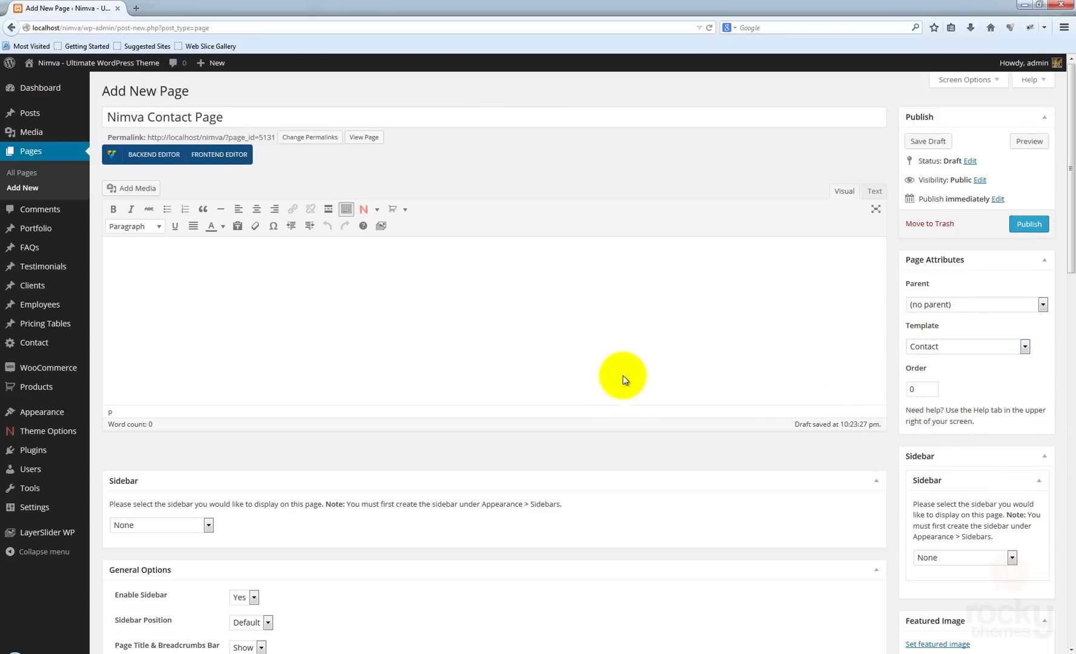
pyautogui.click(410, 321)
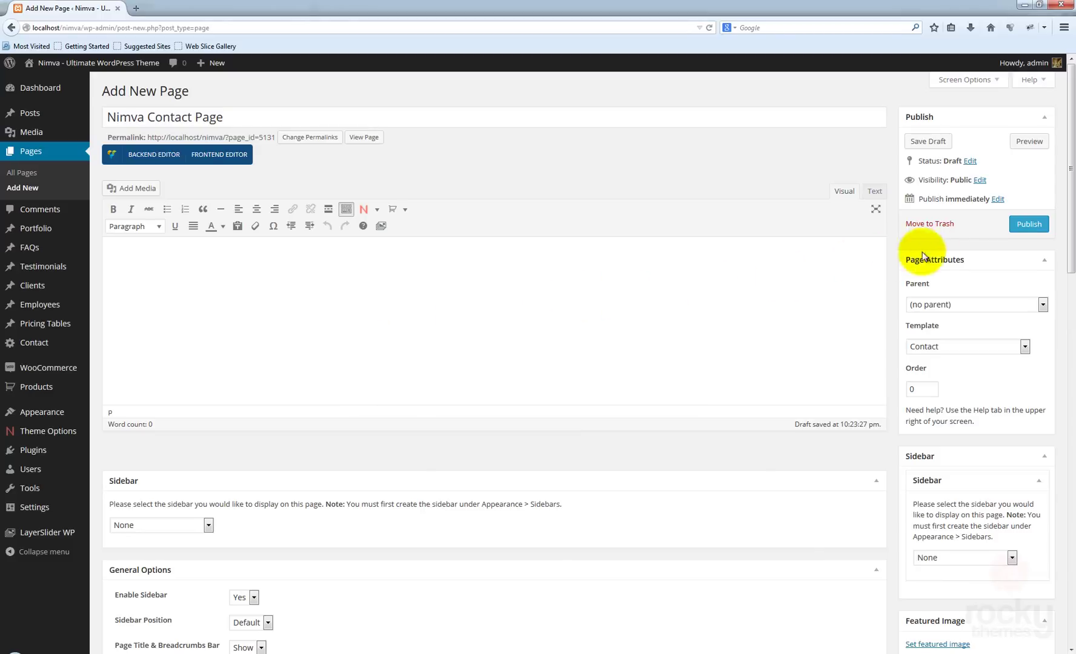
# - Publish the page, inspect its live map view in a new tab, then return to the editor
pyautogui.click(1029, 224)
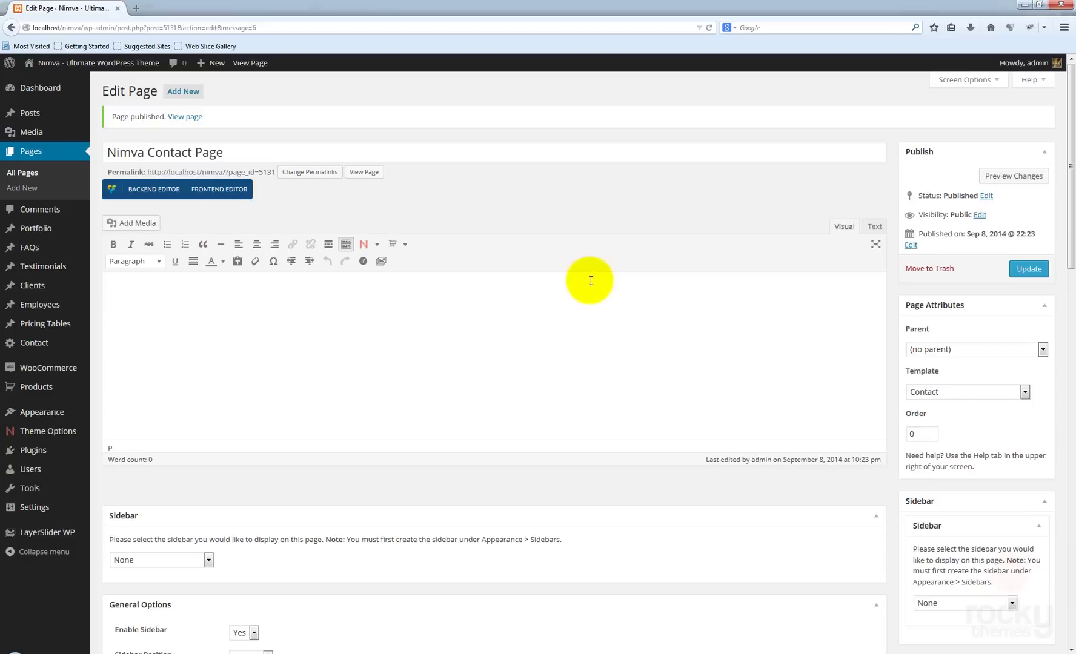
pyautogui.middleClick(372, 173)
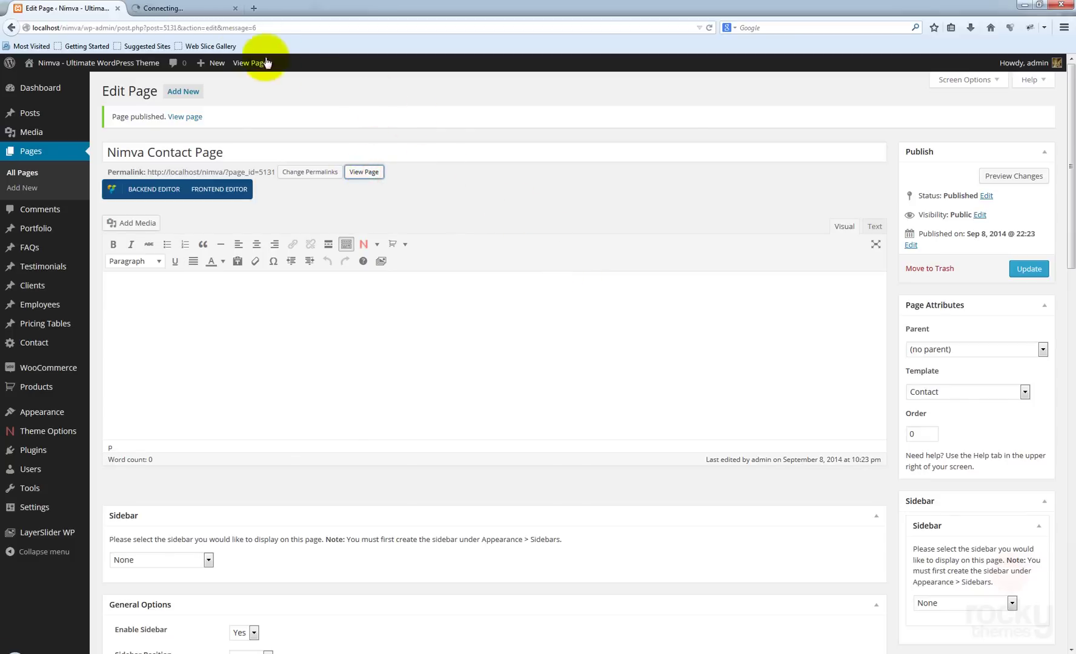
pyautogui.click(182, 10)
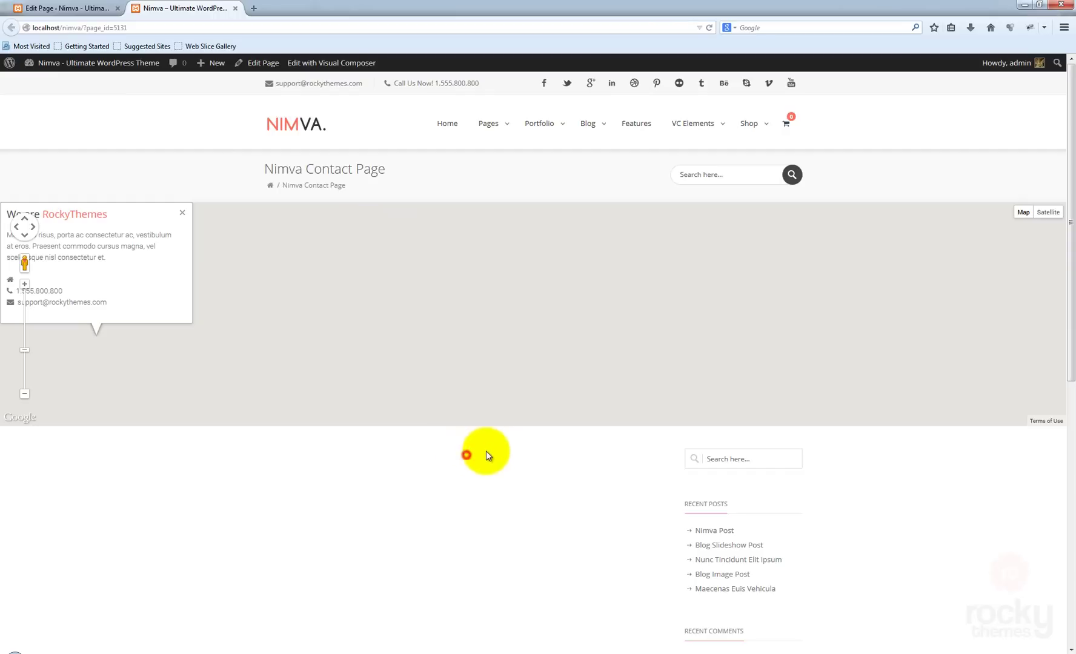
pyautogui.scroll(-8, 492, 449)
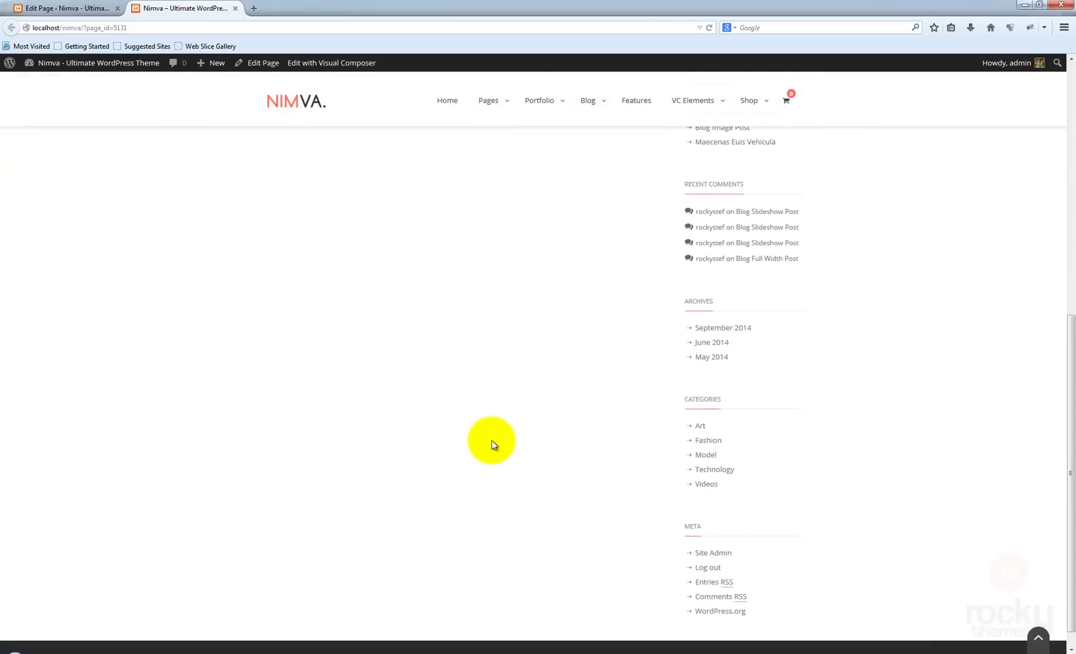
pyautogui.scroll(8, 493, 441)
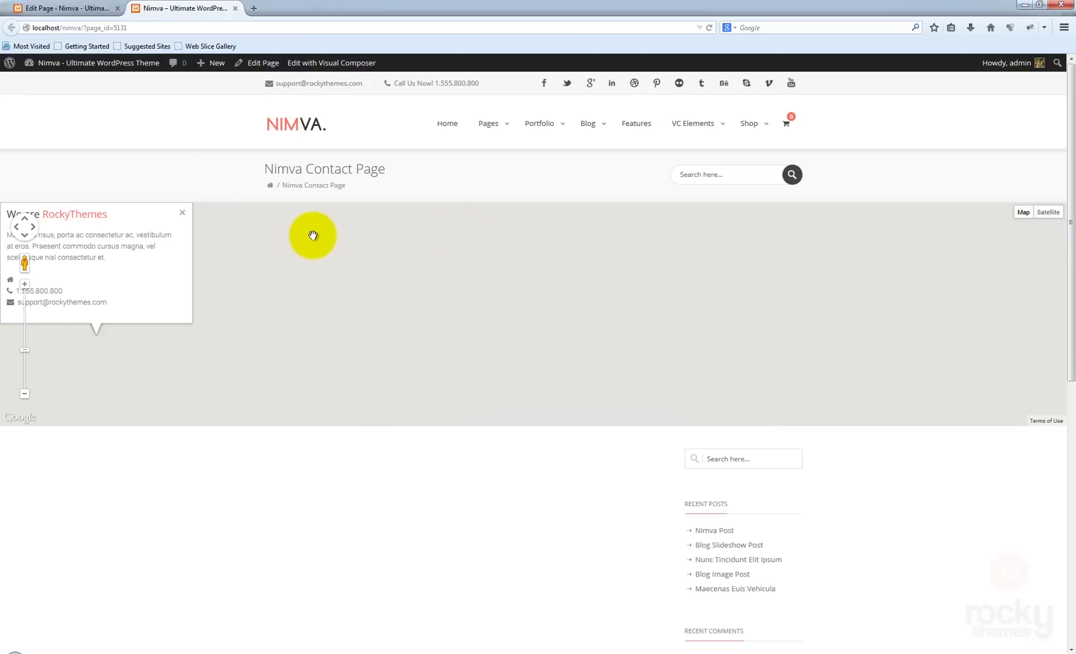
pyautogui.click(85, 13)
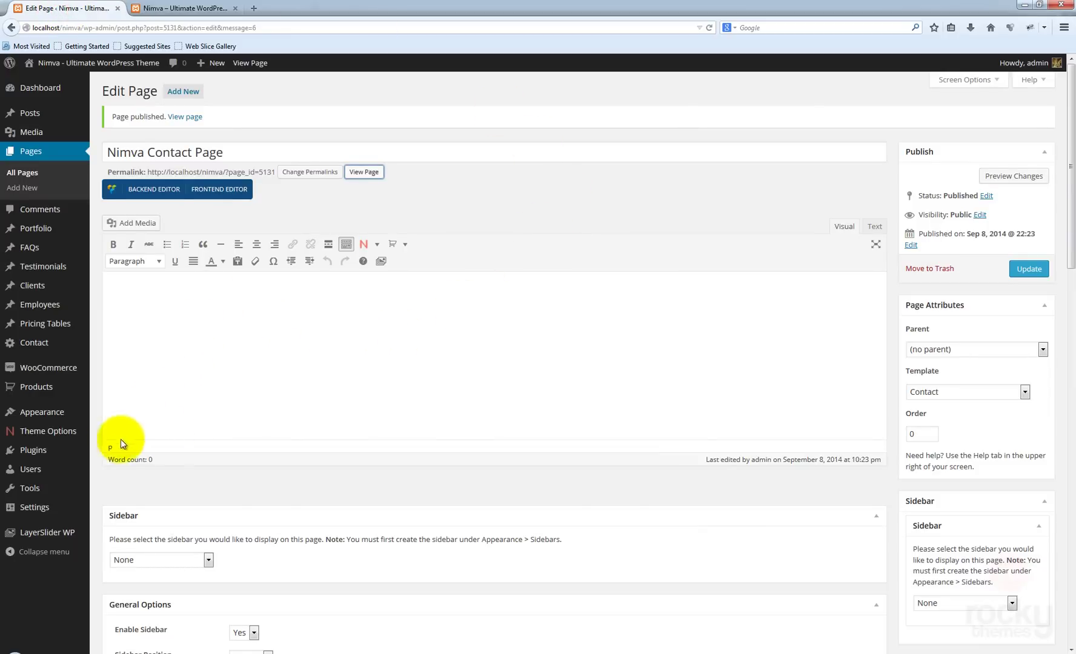
# - Open the Nimva Theme Options in a new tab and show the Contact Options section
pyautogui.rightClick(44, 432)
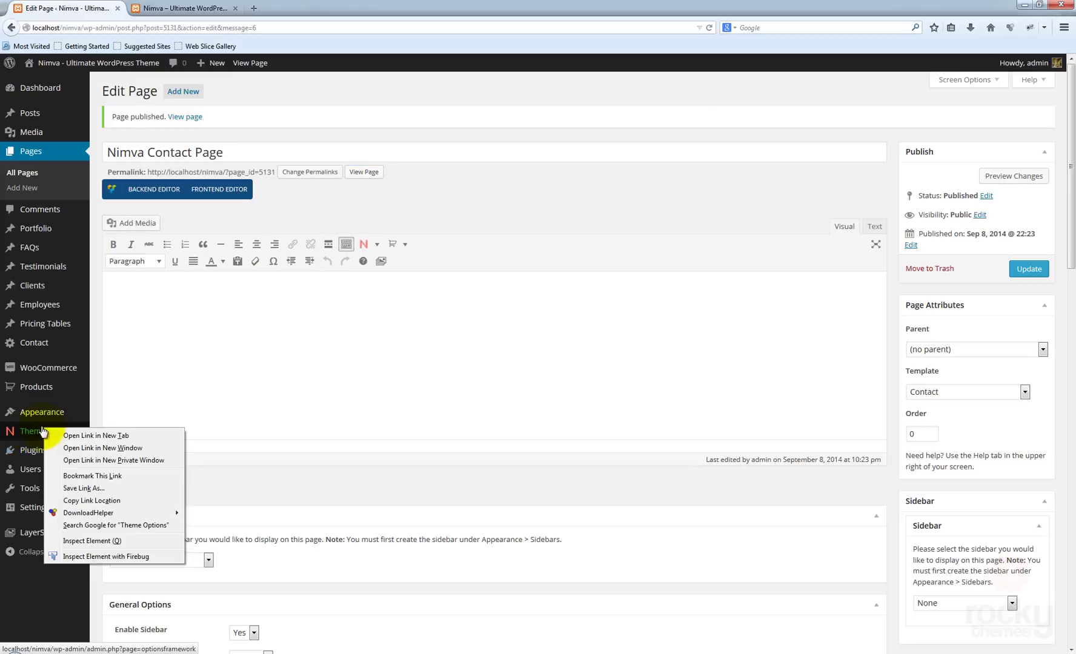
pyautogui.click(92, 435)
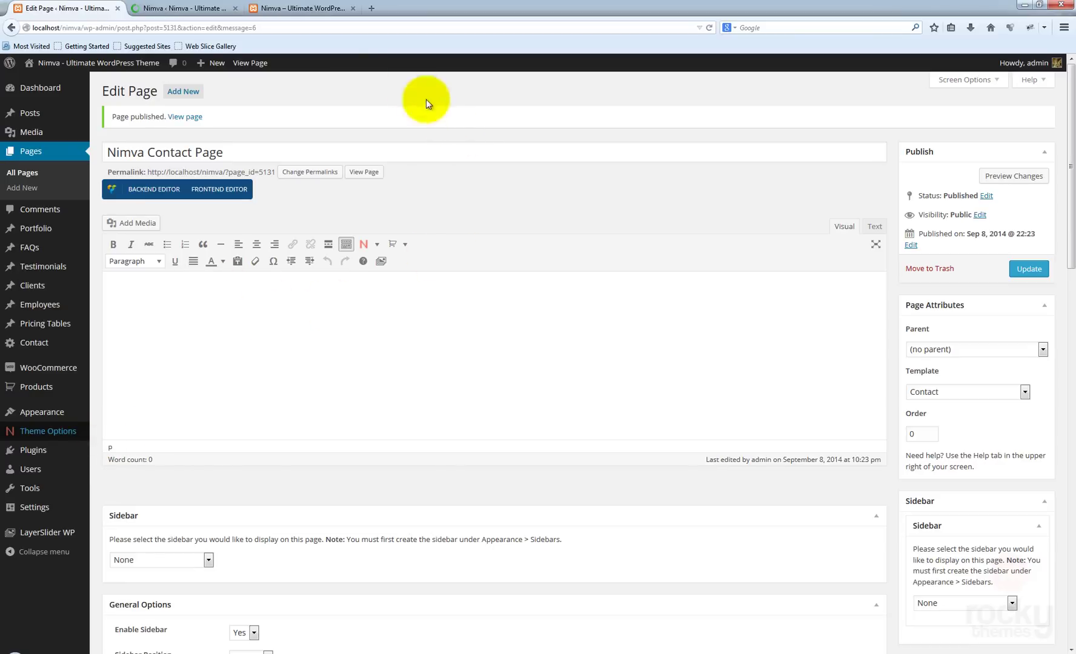
pyautogui.click(175, 11)
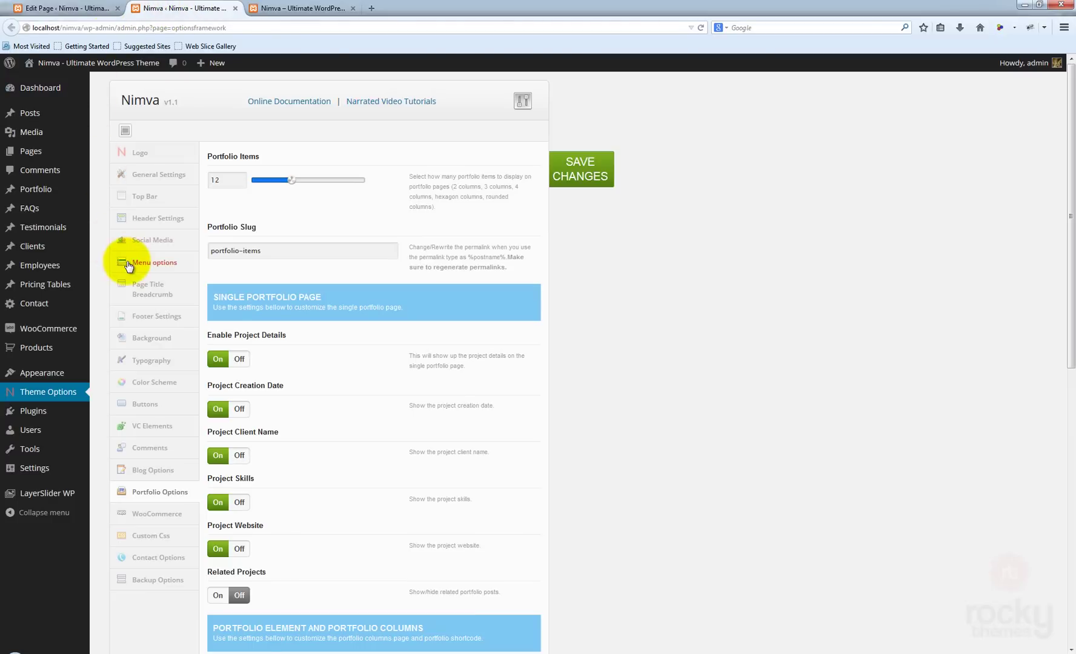
pyautogui.click(156, 565)
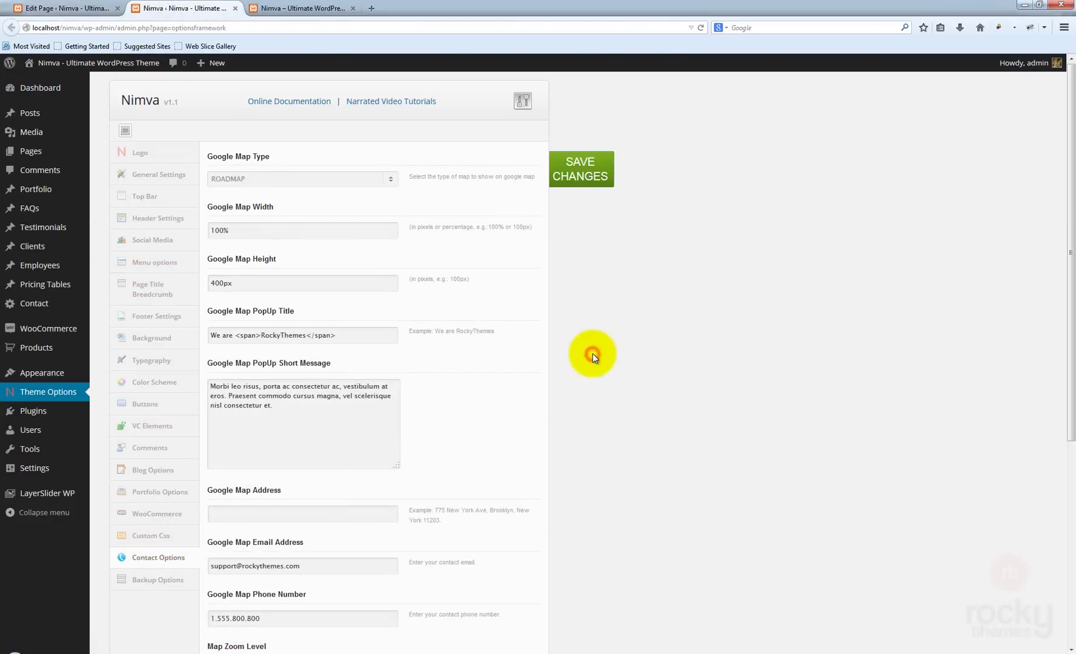
pyautogui.scroll(-7, 592, 353)
pyautogui.scroll(10, 593, 353)
pyautogui.scroll(-3, 594, 354)
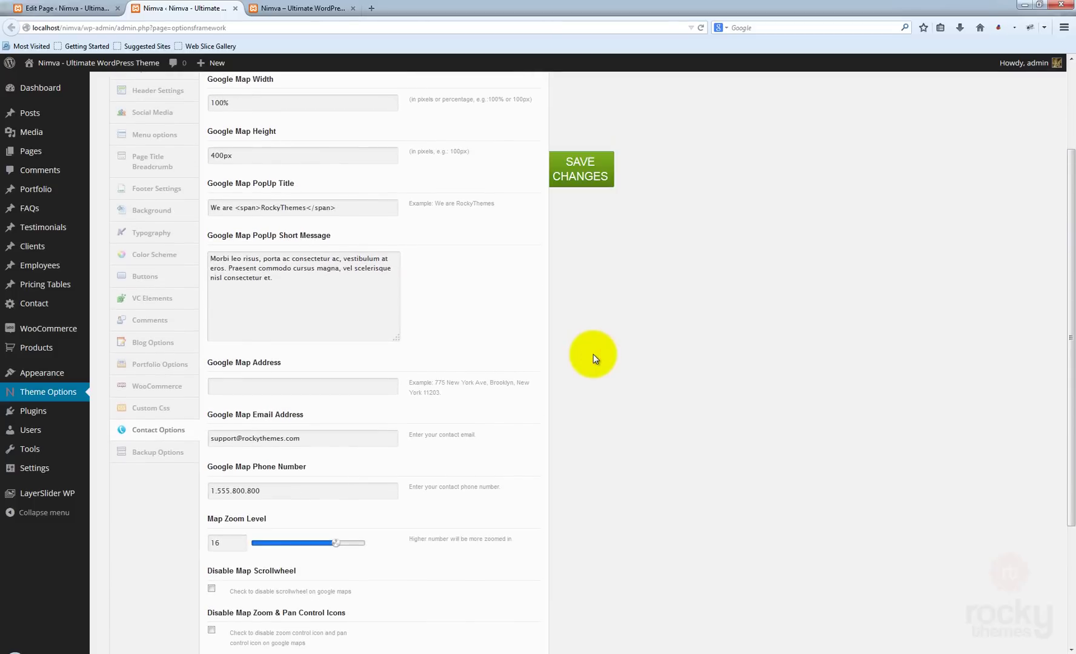
pyautogui.scroll(3, 593, 355)
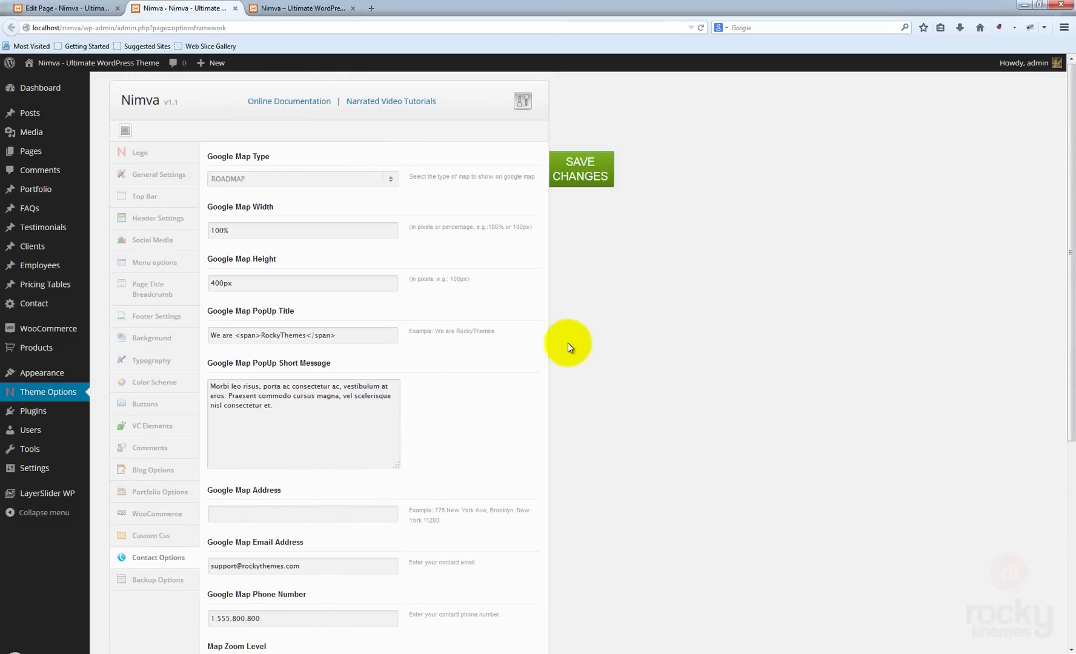
pyautogui.scroll(-1, 570, 357)
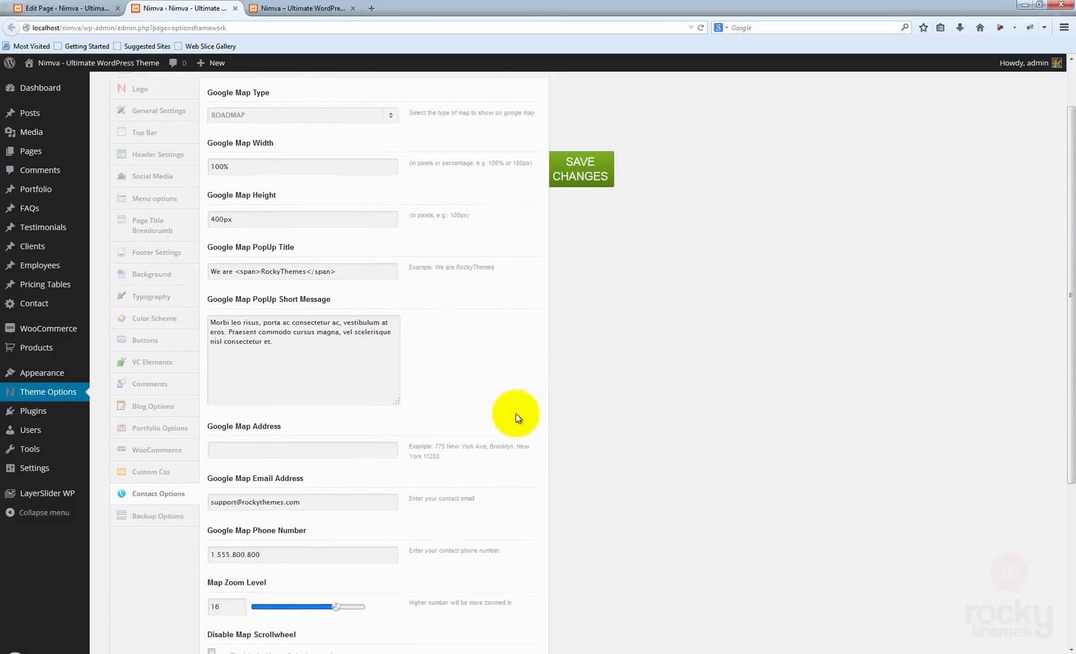
# - Copy the example address into Google Map Address and save the changes
pyautogui.click(228, 448)
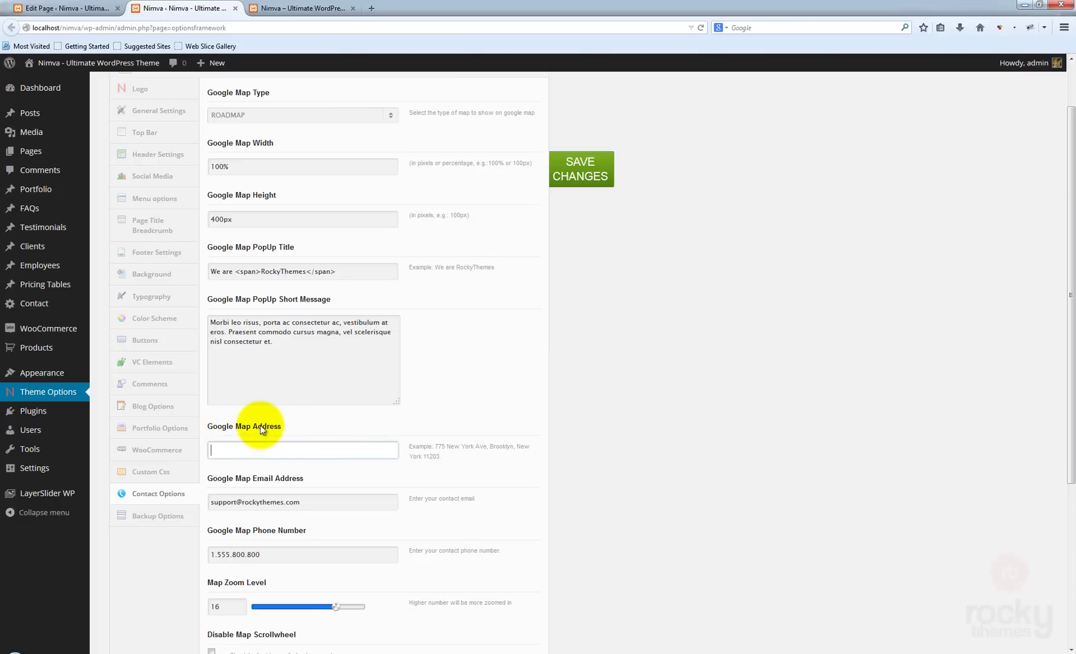
pyautogui.click(437, 446)
pyautogui.moveTo(441, 451); pyautogui.dragTo(438, 456)
pyautogui.hotkey('ctrl', 'c')
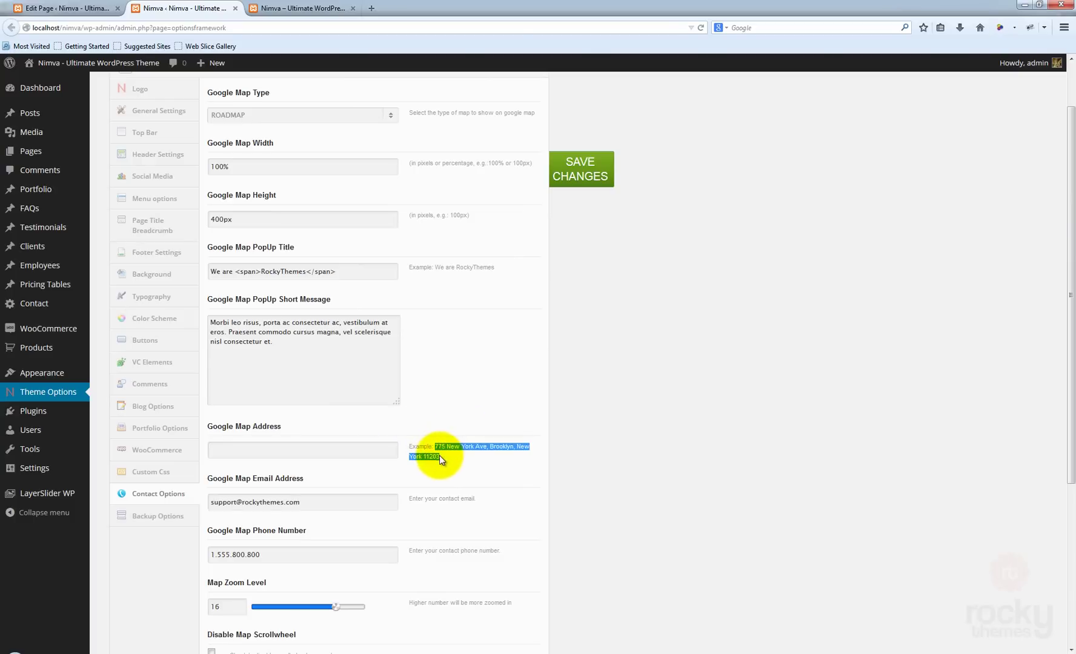
pyautogui.click(262, 451)
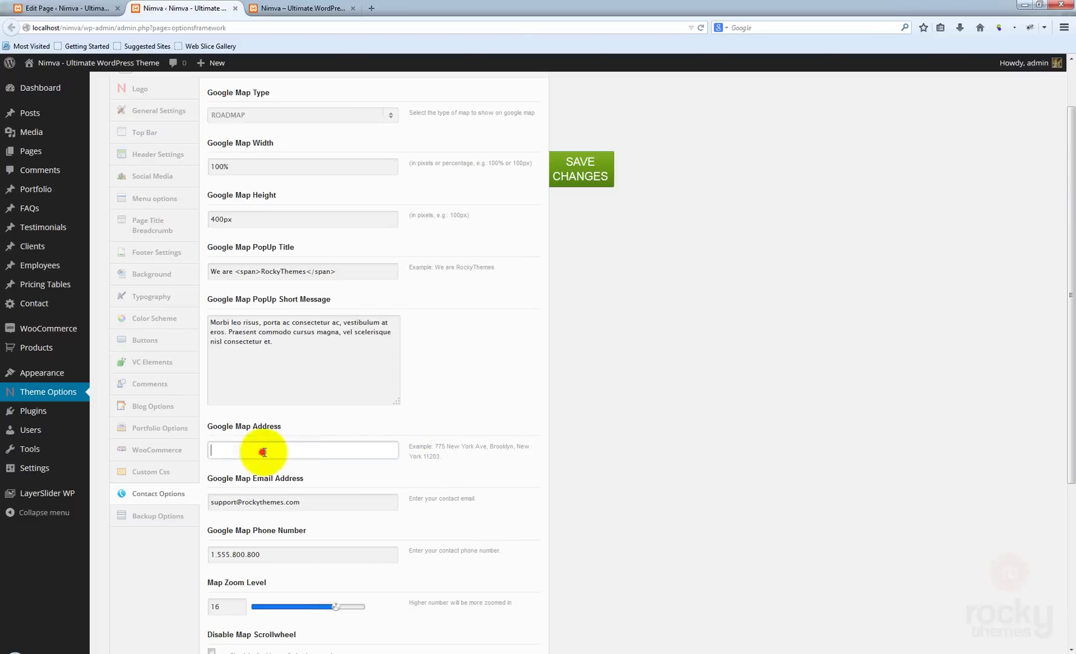
pyautogui.hotkey('ctrl', 'v')
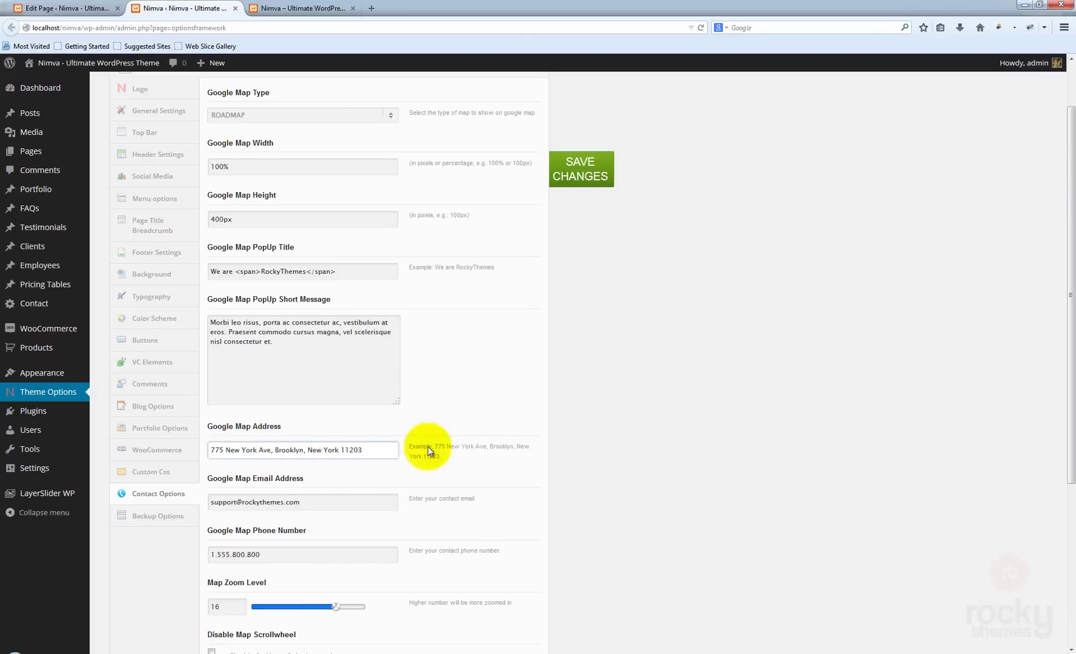
pyautogui.click(598, 406)
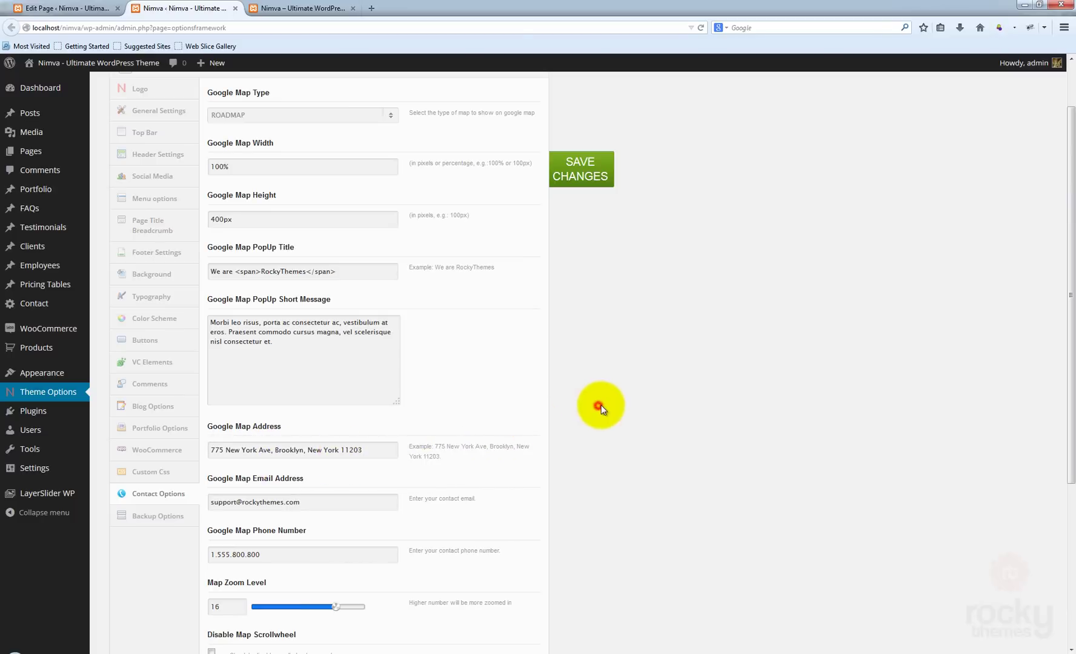
pyautogui.click(586, 177)
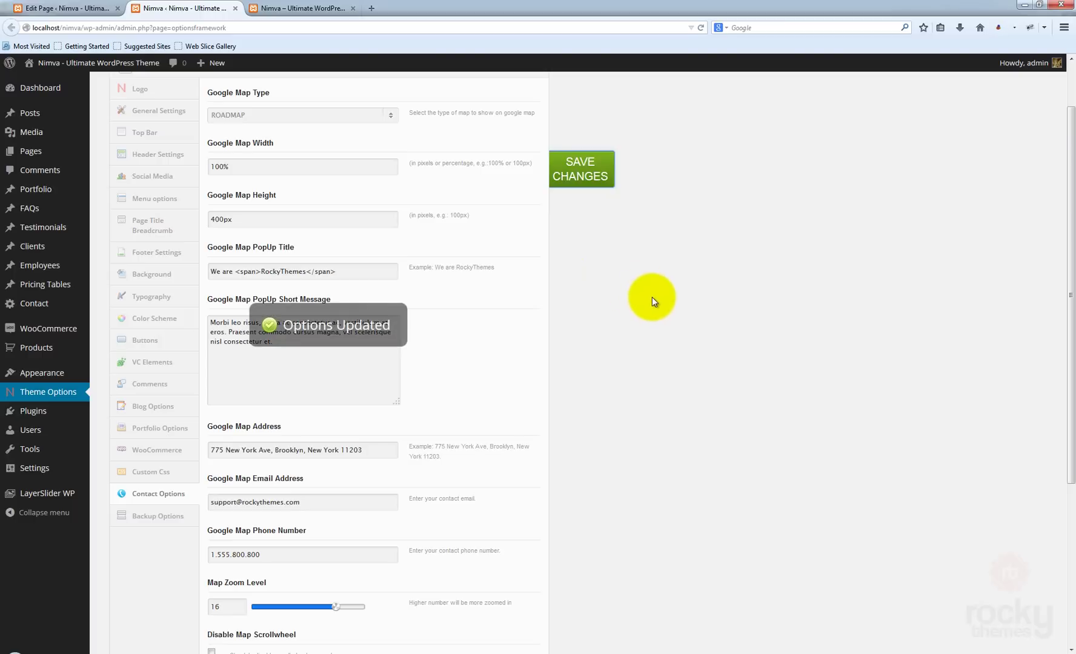
# - Reload the live contact page so the map shows the pin near New York
pyautogui.click(290, 11)
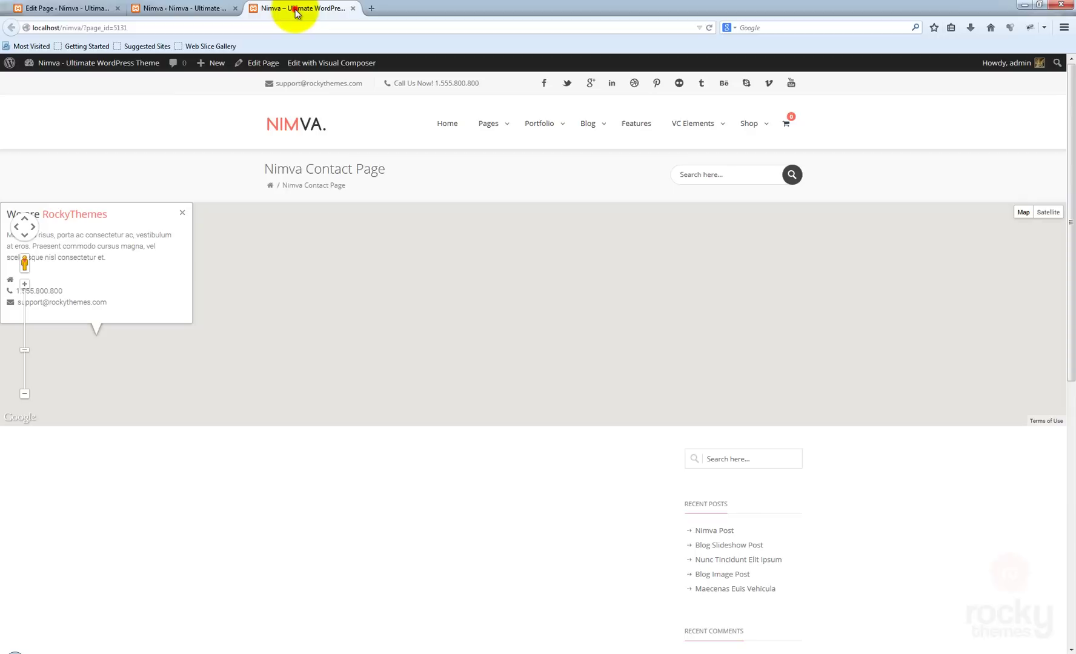
pyautogui.click(709, 26)
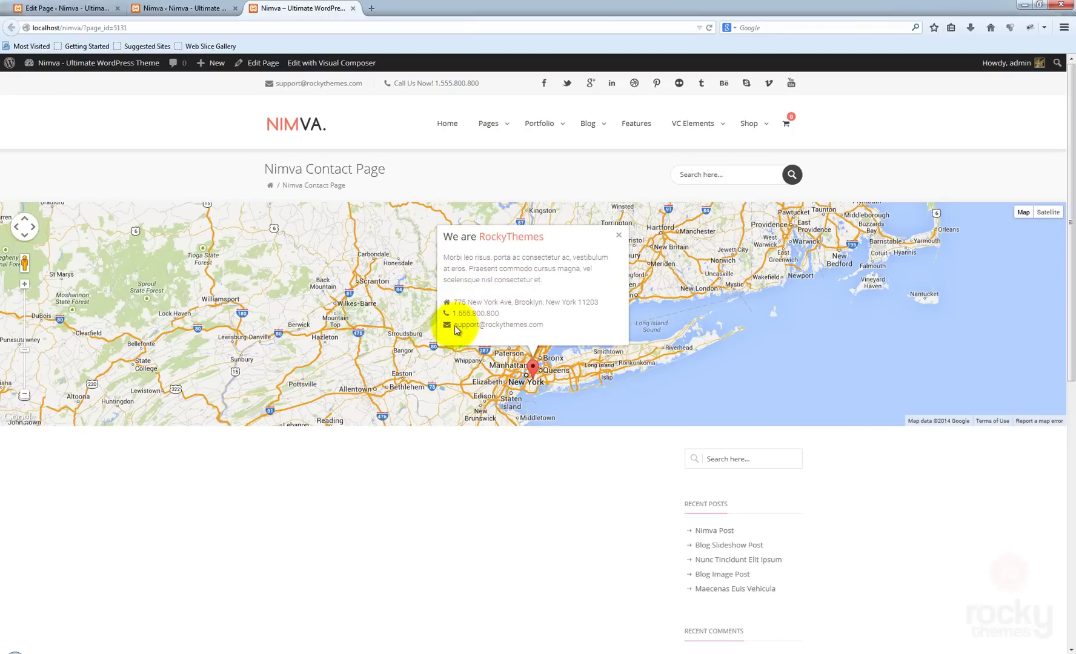
pyautogui.moveTo(455, 325); pyautogui.dragTo(539, 318)
pyautogui.click(530, 312)
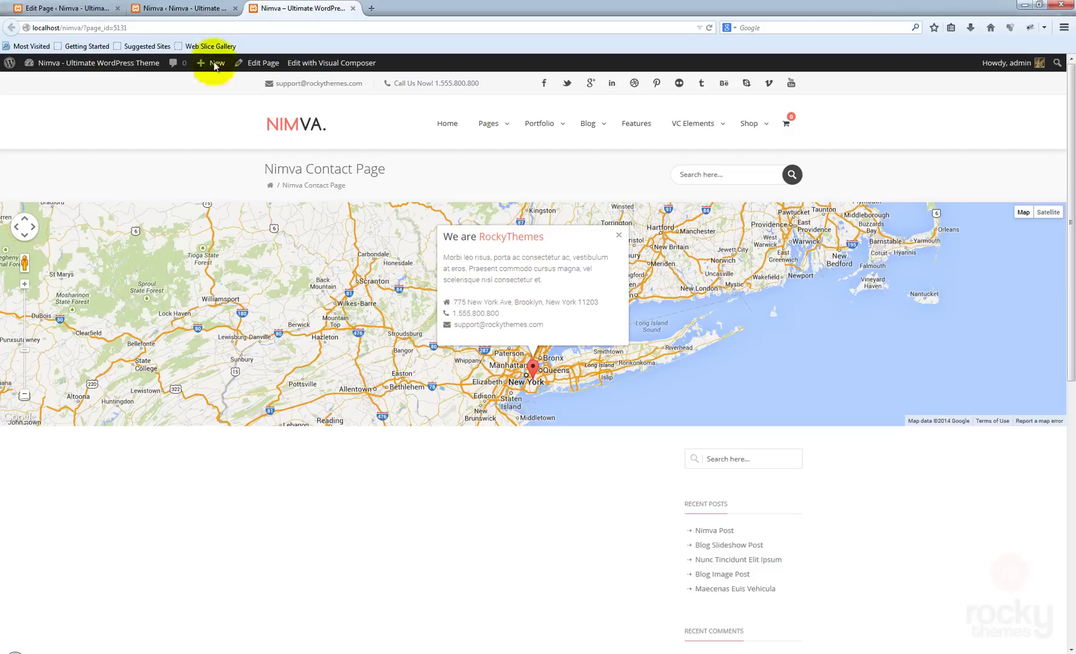
# - Review the ROADMAP map type and 100% map width settings, then glance at the live page
pyautogui.click(176, 11)
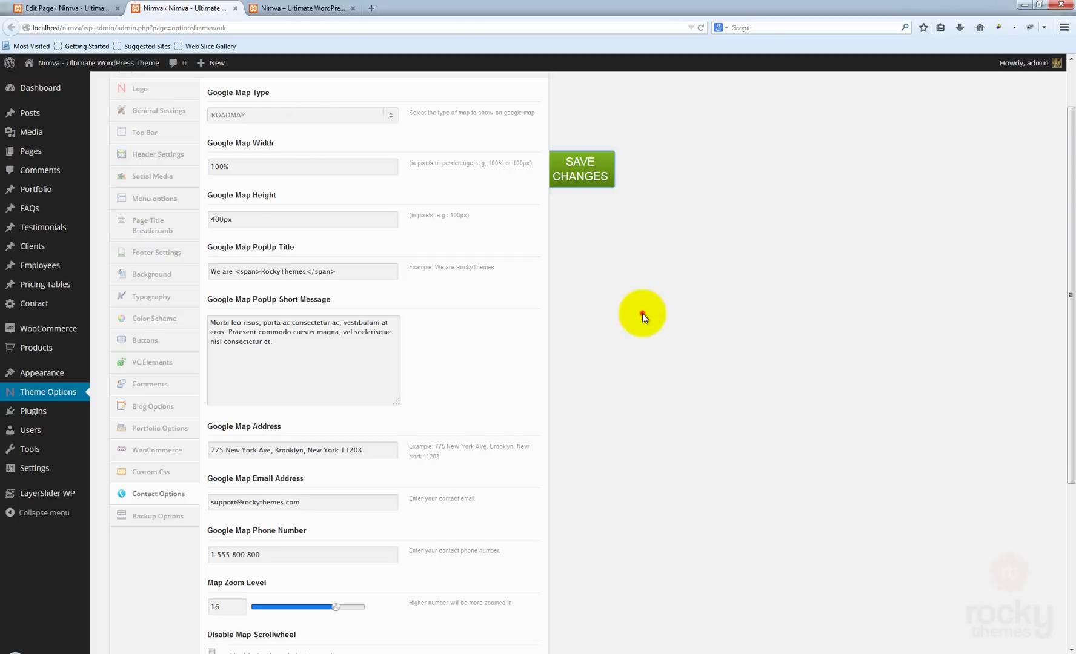
pyautogui.click(642, 314)
pyautogui.scroll(1, 642, 314)
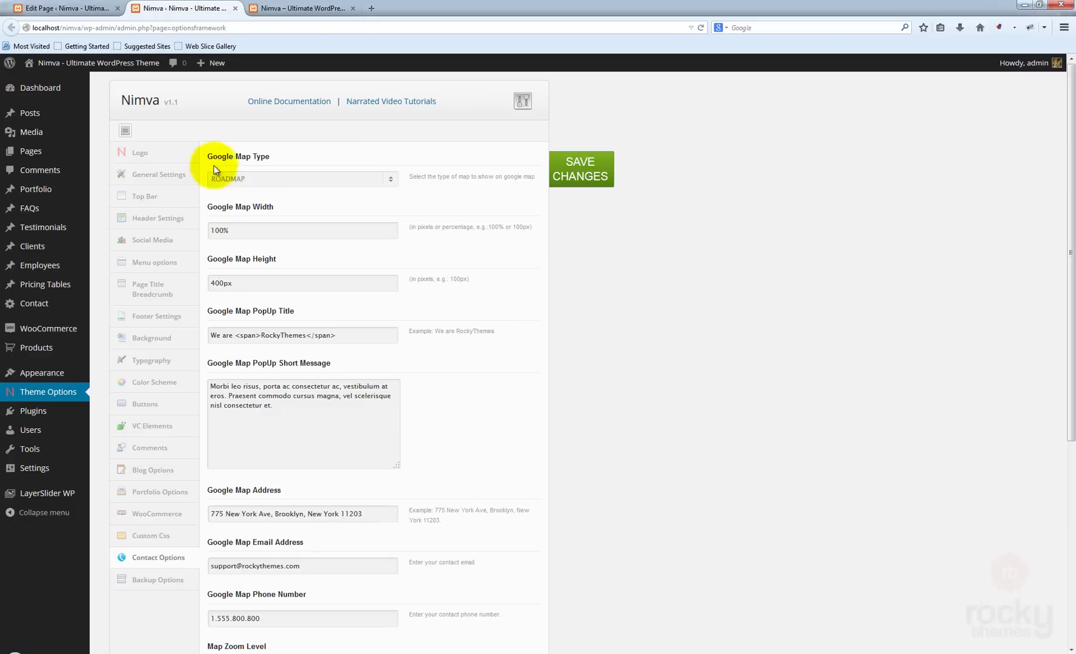
pyautogui.click(308, 177)
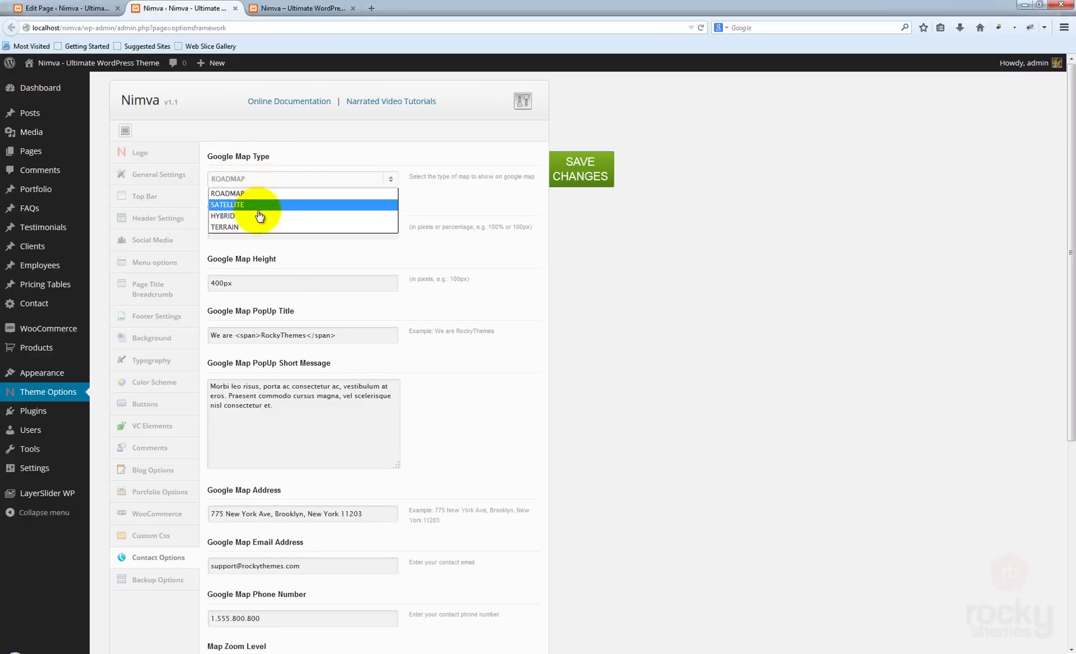
pyautogui.click(605, 230)
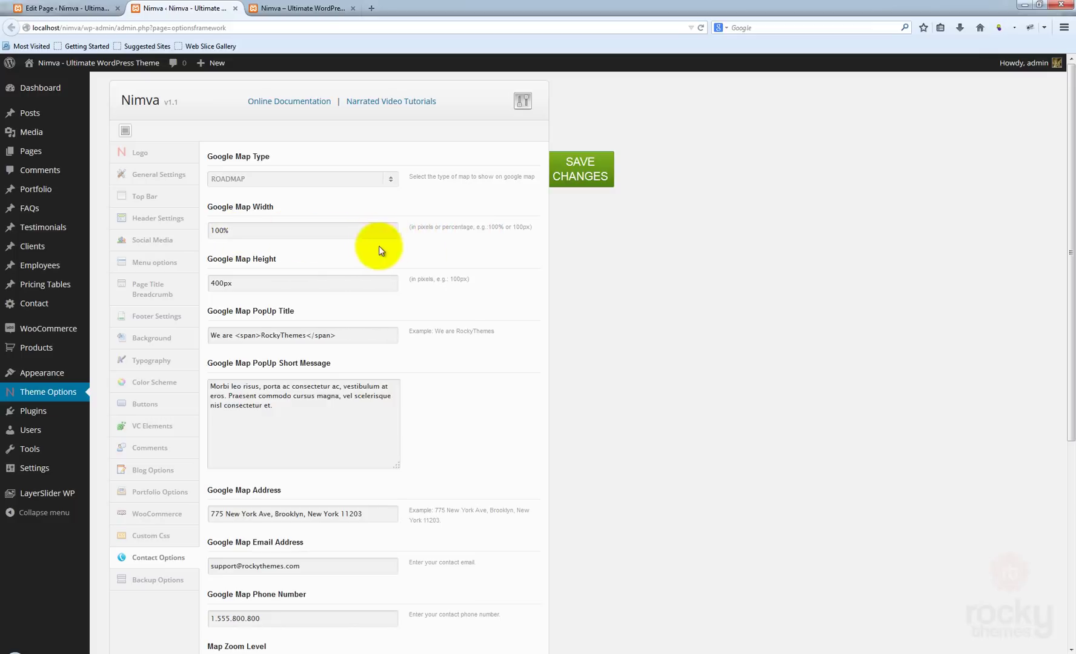
pyautogui.doubleClick(248, 234)
pyautogui.click(422, 244)
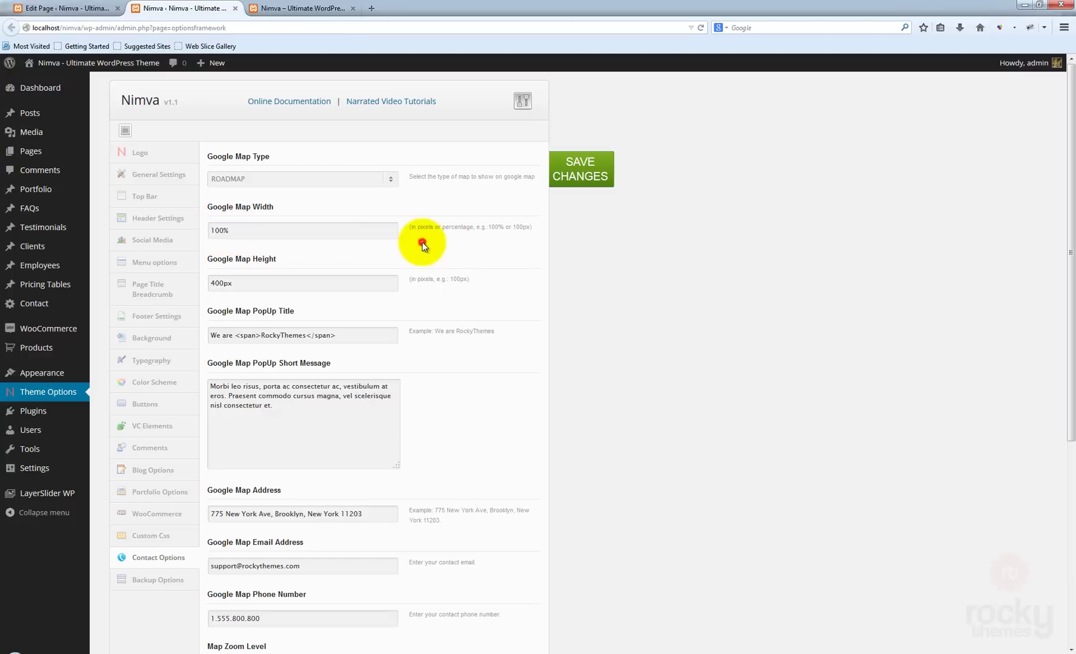
pyautogui.click(297, 15)
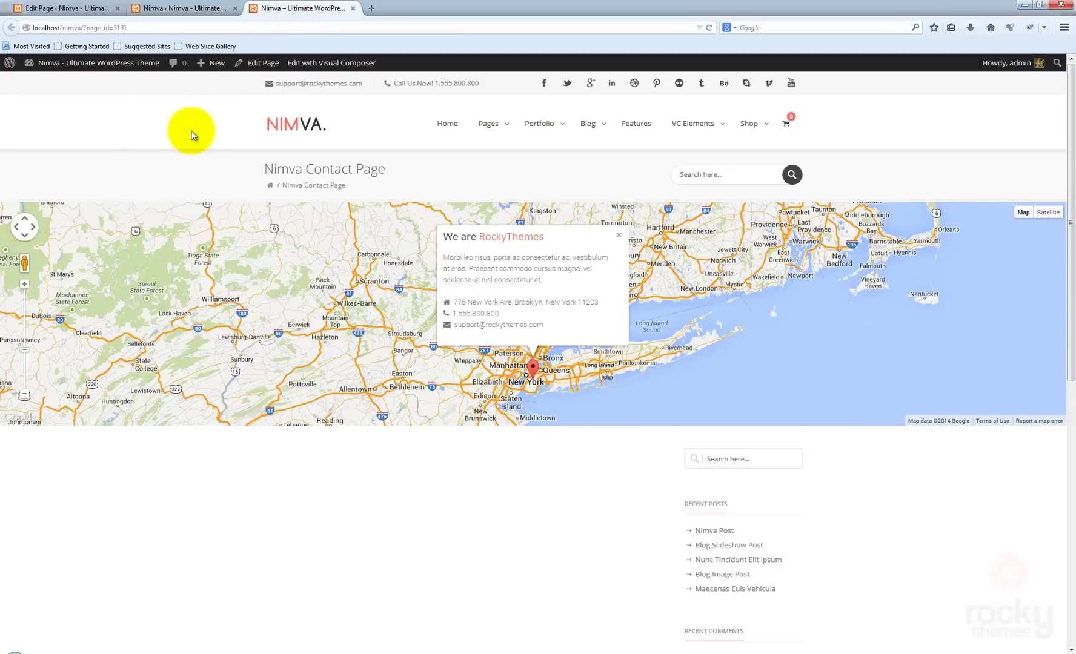
# - Change Google Map Height to 400px and compare against the live page's map popup
pyautogui.click(185, 13)
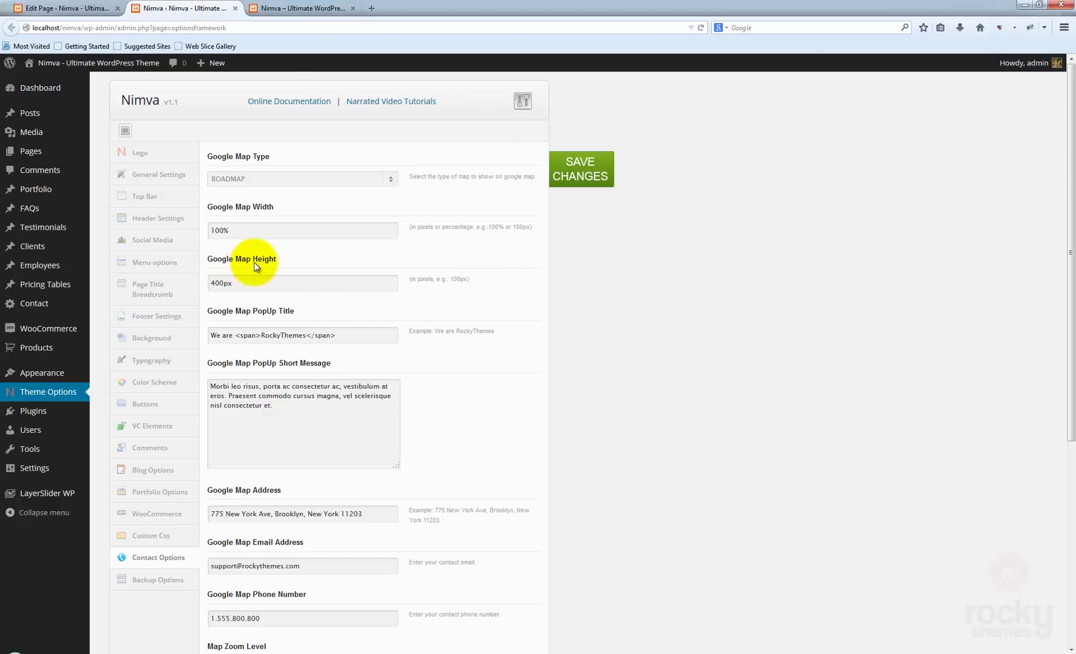
pyautogui.click(217, 283)
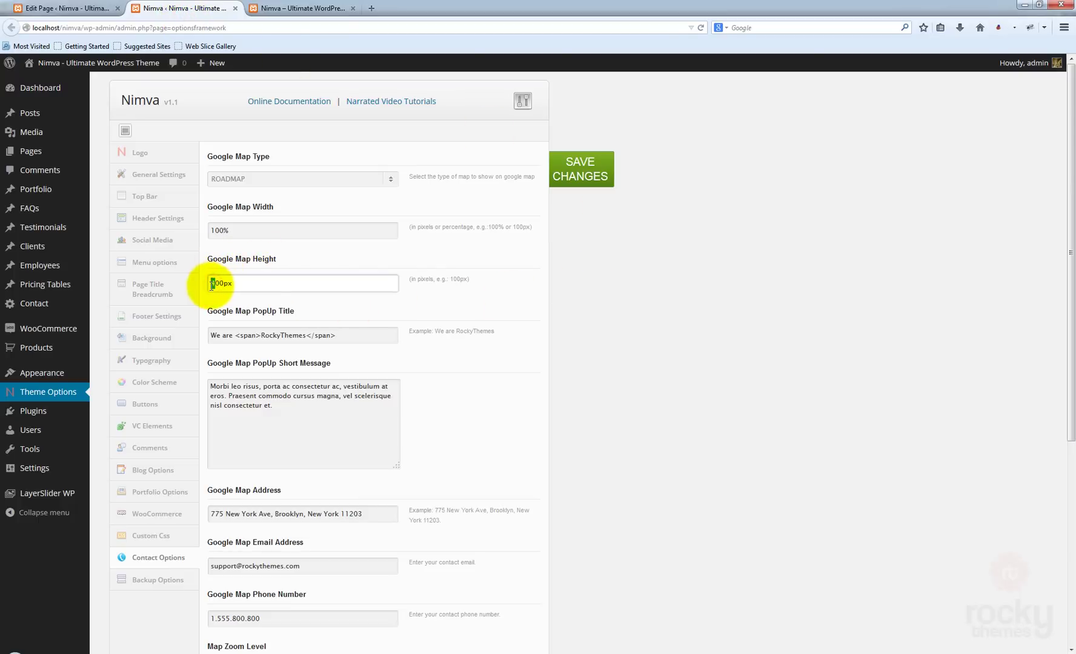
pyautogui.write('4')
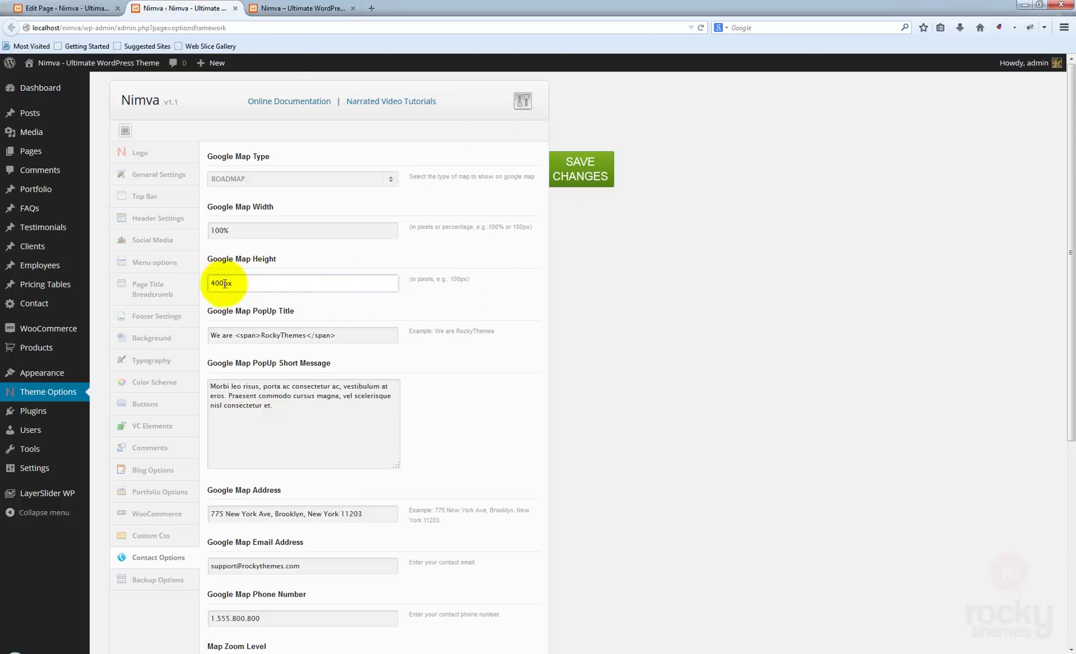
pyautogui.doubleClick(233, 283)
pyautogui.click(241, 283)
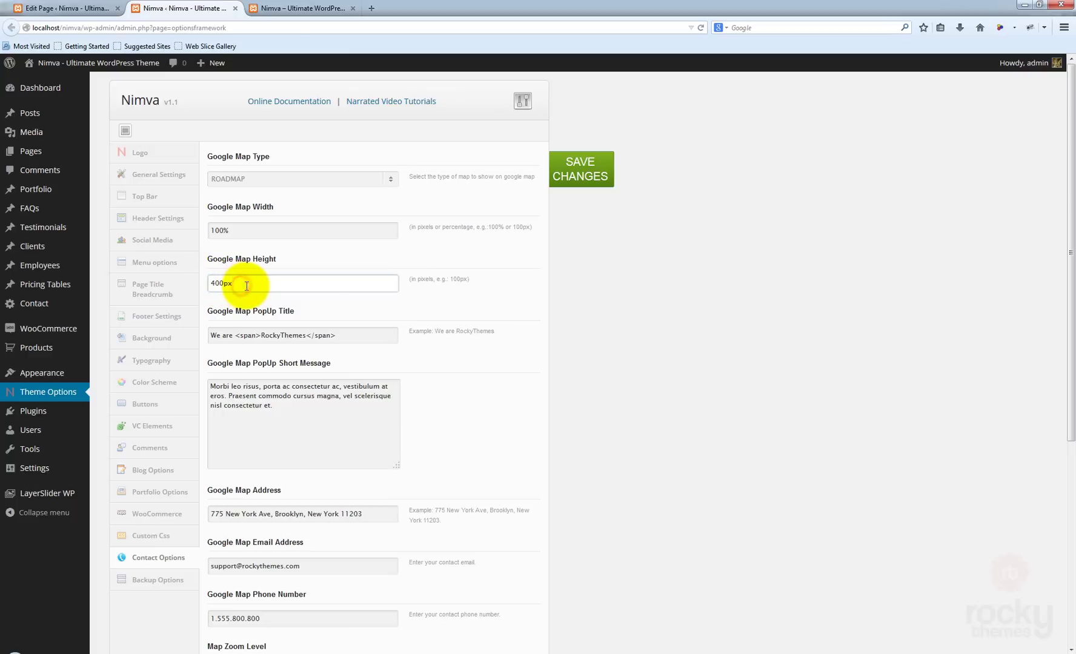
pyautogui.click(321, 9)
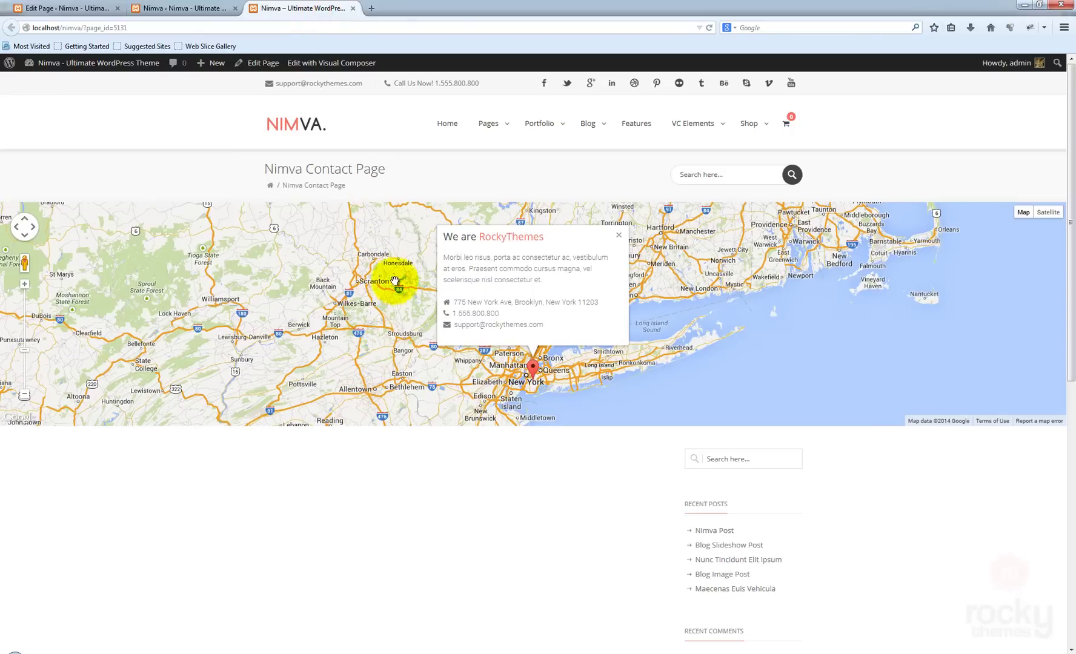
pyautogui.click(197, 8)
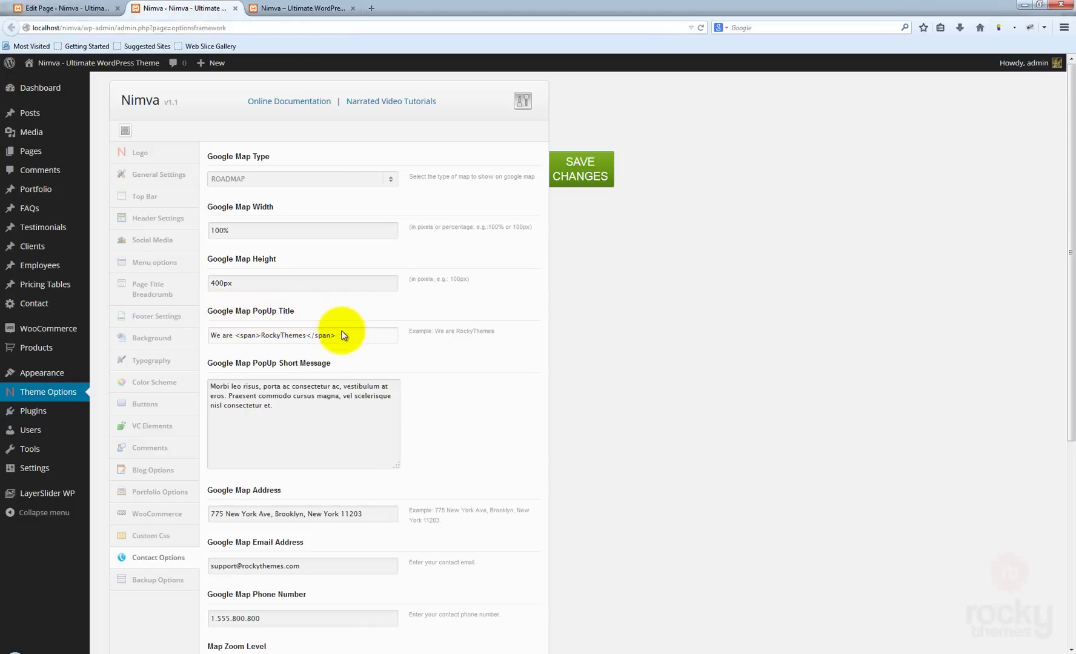
pyautogui.click(271, 8)
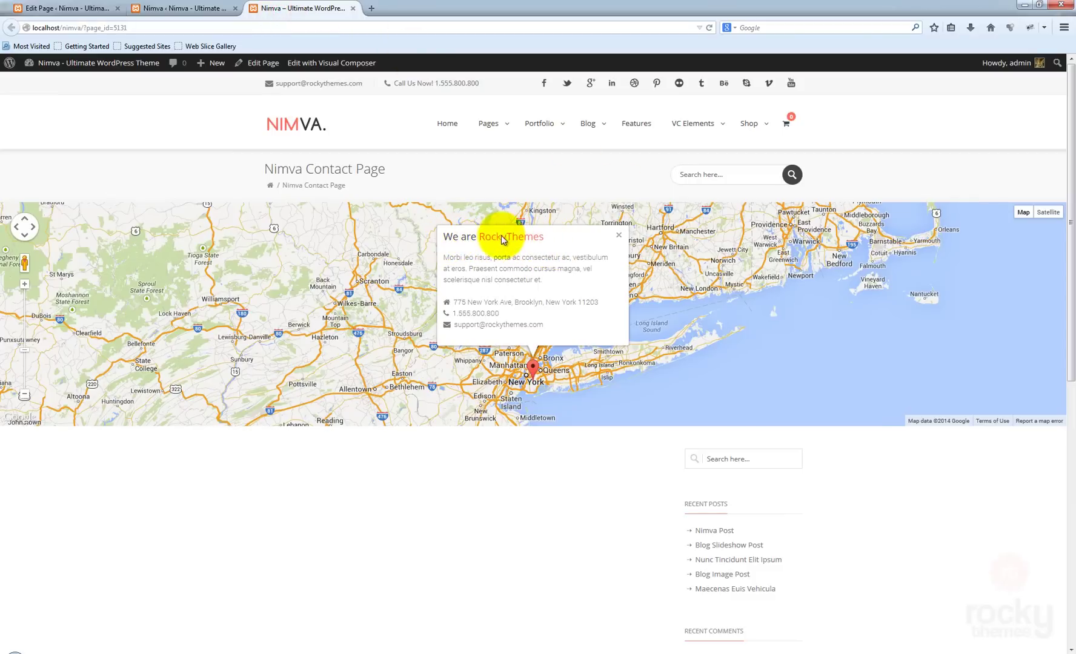
# - Replace the Google Map PopUp Title with 'Hey, Welcom To Our Contact Page'
pyautogui.click(178, 9)
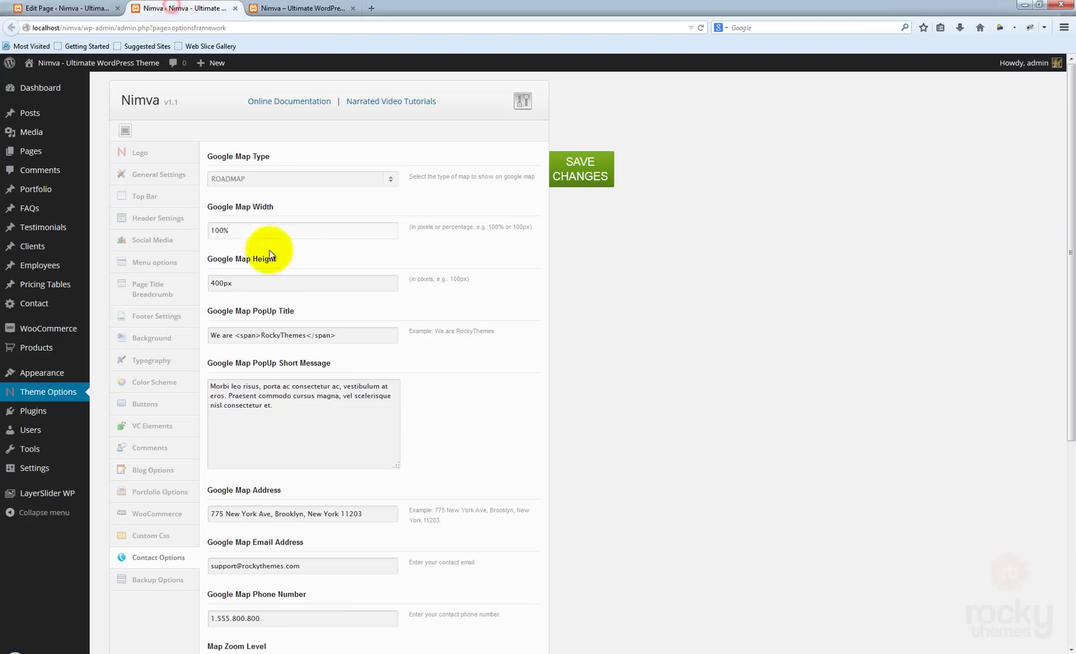
pyautogui.tripleClick(339, 334)
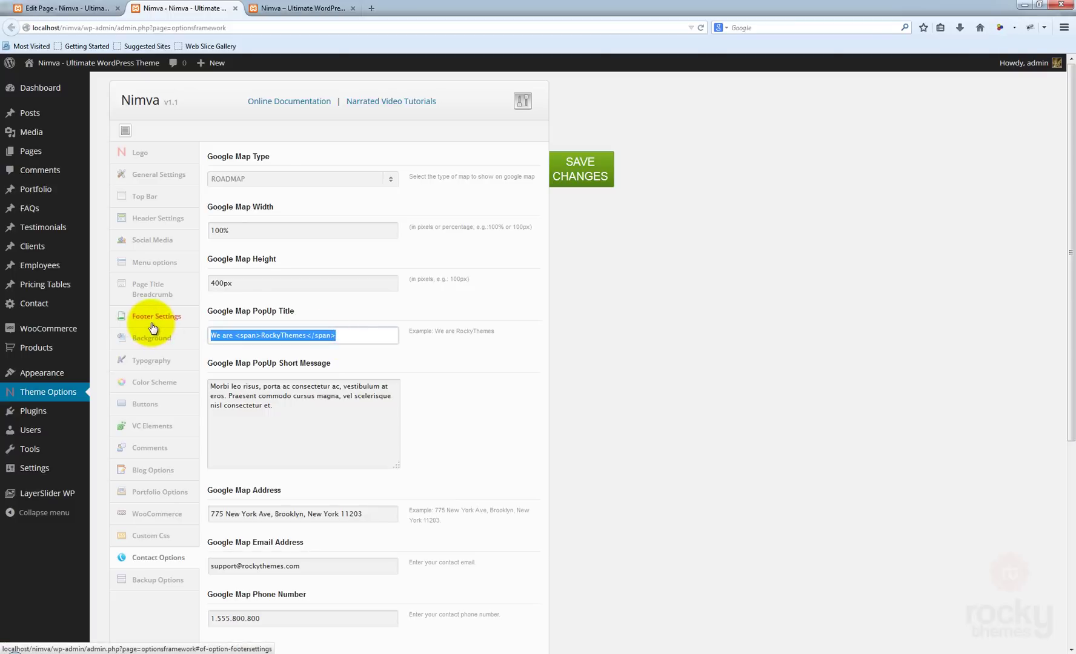
pyautogui.write('Hey, W')
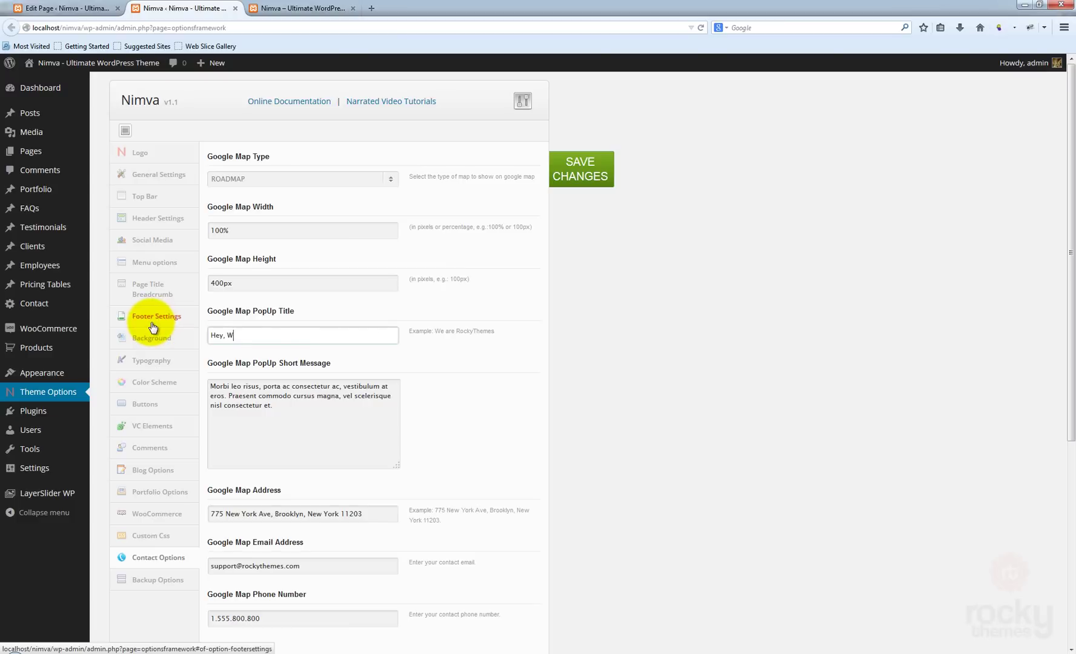
pyautogui.write('elcom To Our Contact ')
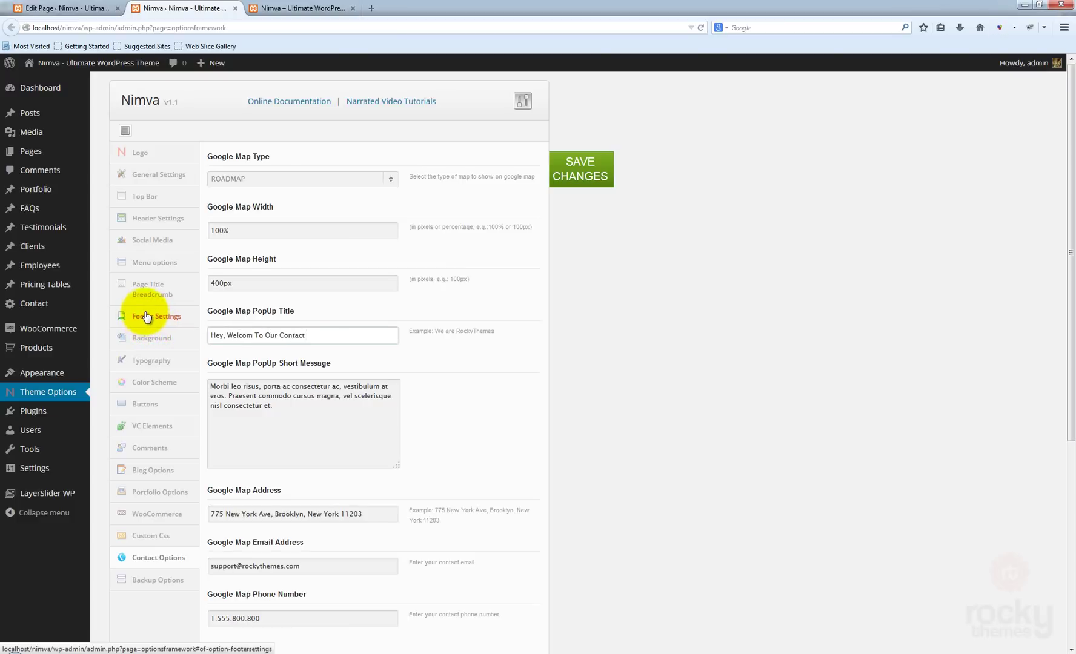
pyautogui.write('Page')
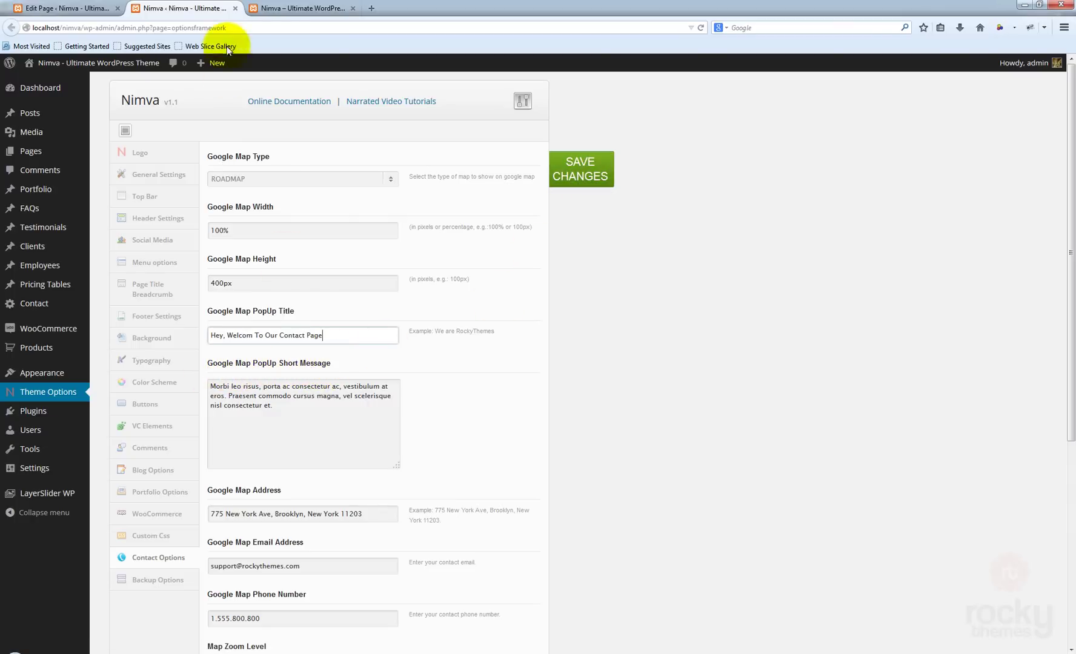
pyautogui.click(289, 9)
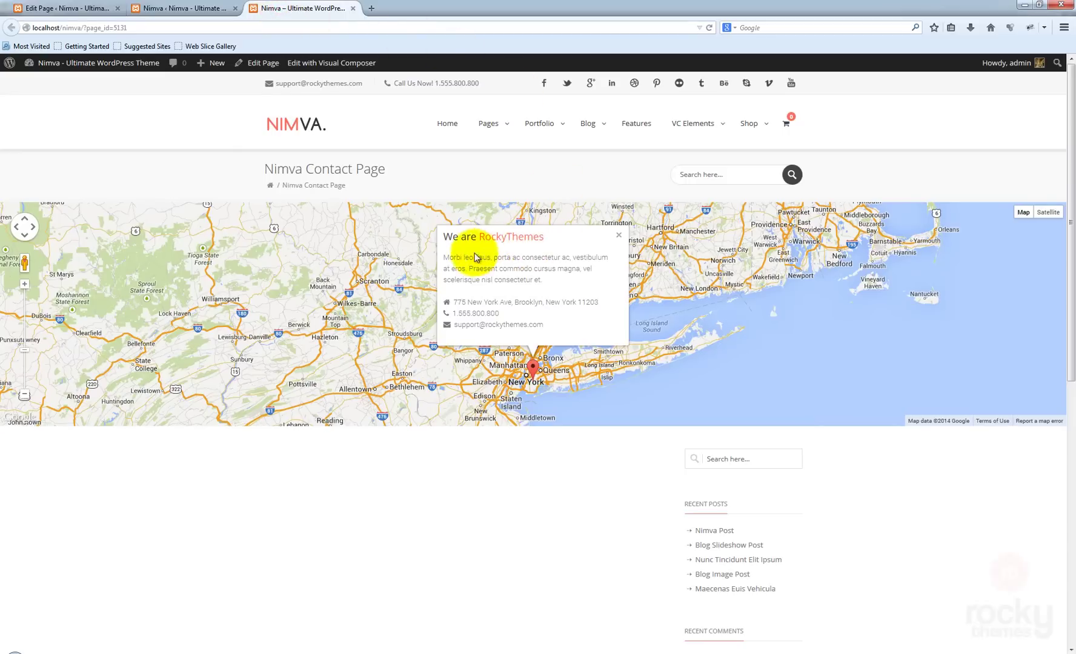
# - Replace the popup short message with 'We are glad you found us…', save, and reload the contact page
pyautogui.click(193, 8)
pyautogui.moveTo(286, 414); pyautogui.dragTo(174, 390)
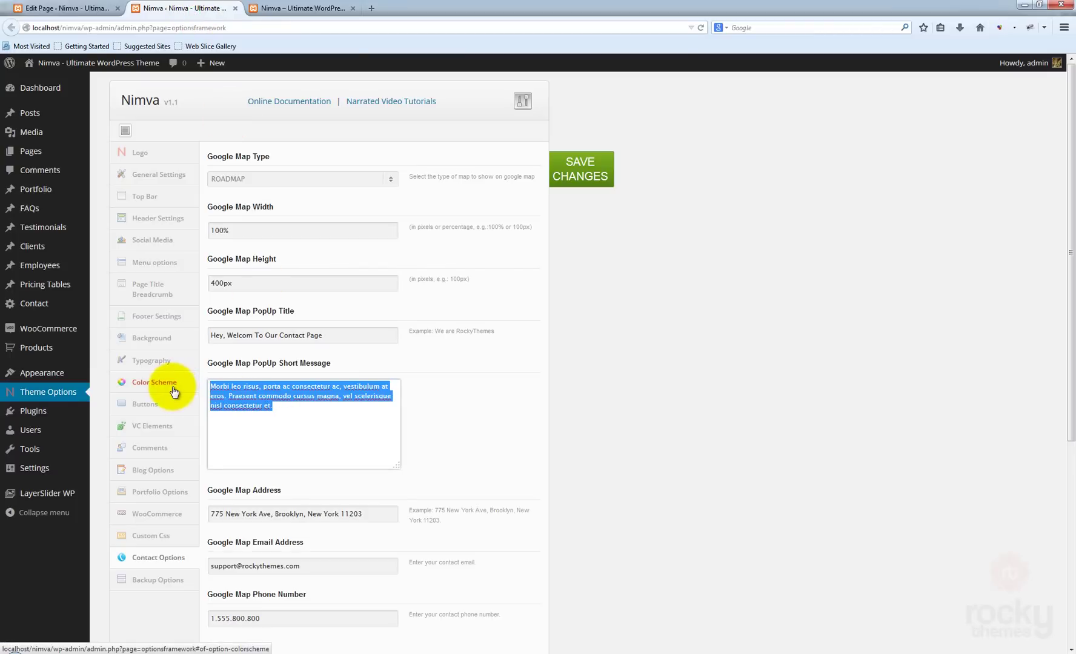
pyautogui.write('We are g')
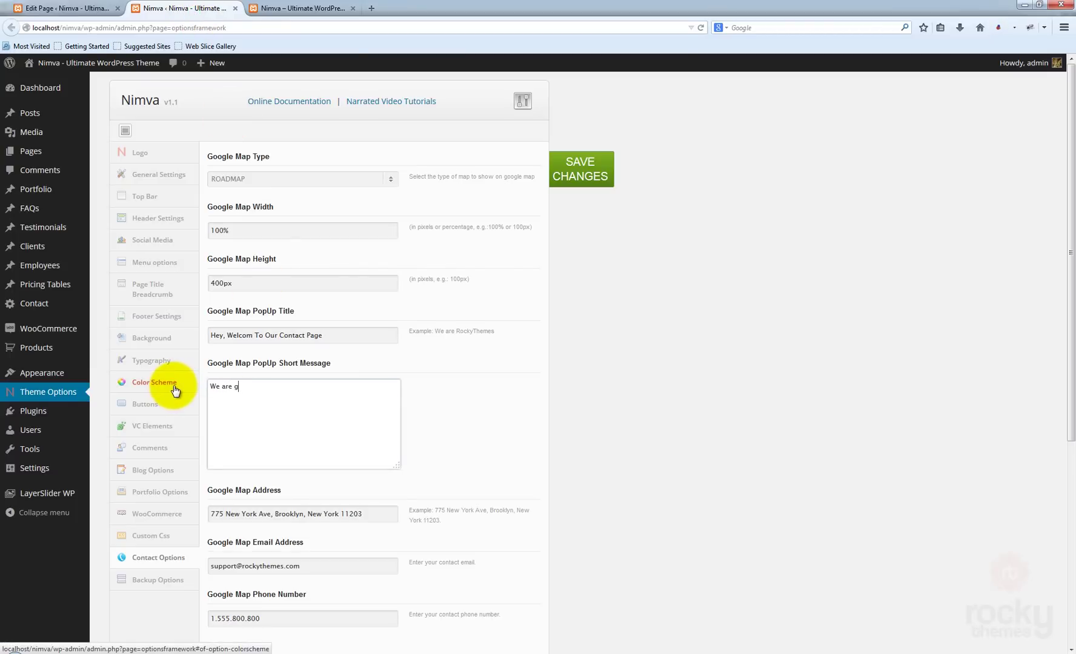
pyautogui.write('lad you found us. ')
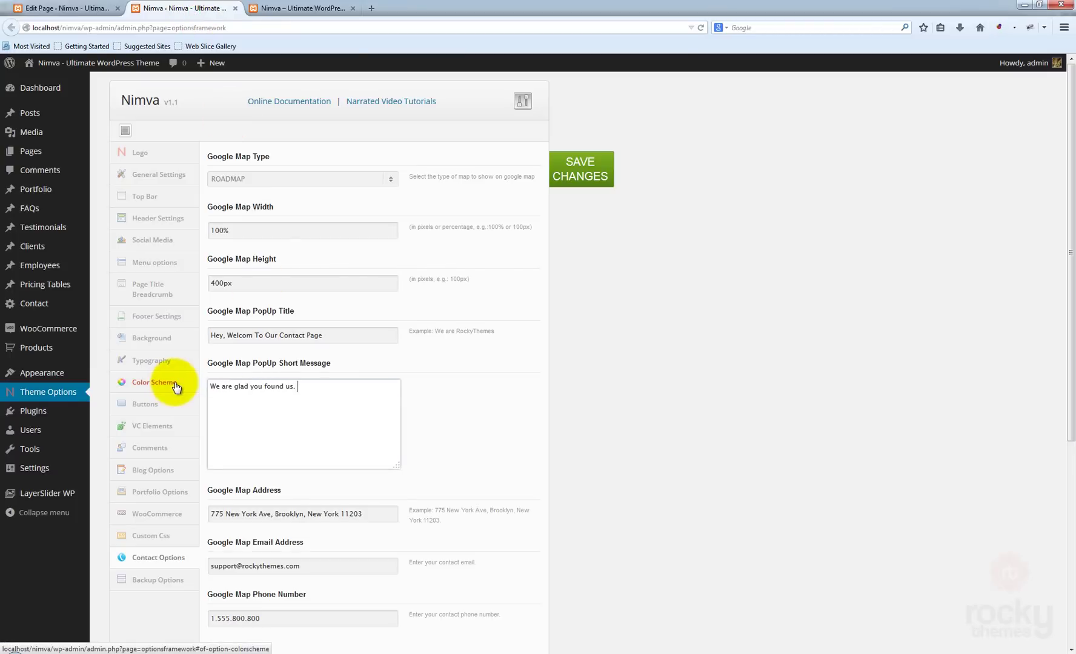
pyautogui.write('We hope to get in touch with ')
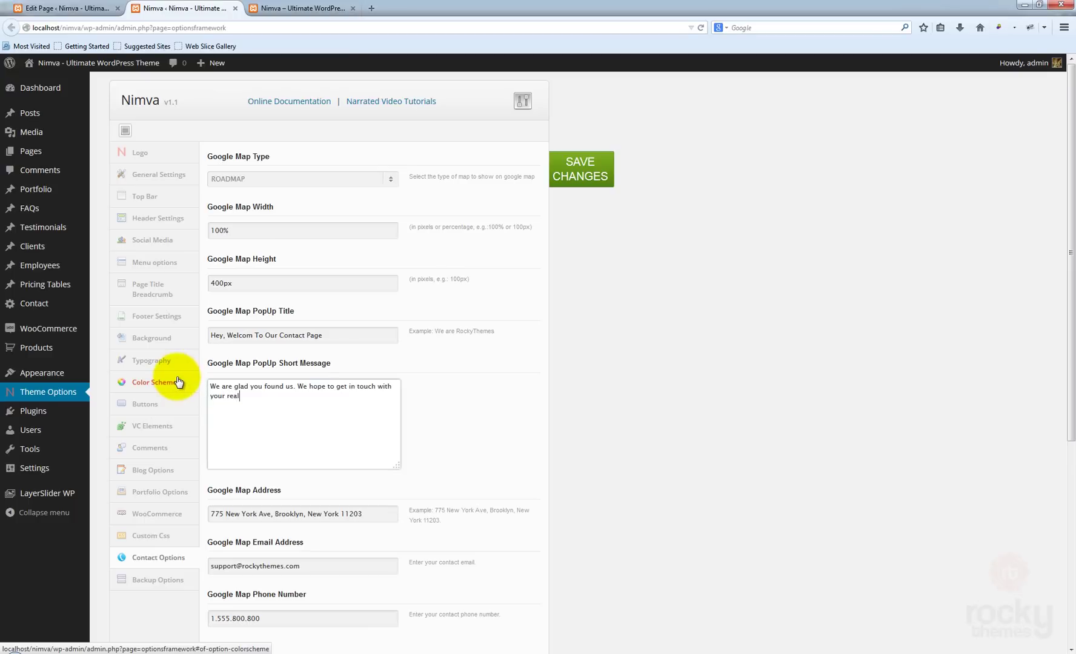
pyautogui.write('your real soon.')
pyautogui.click(601, 180)
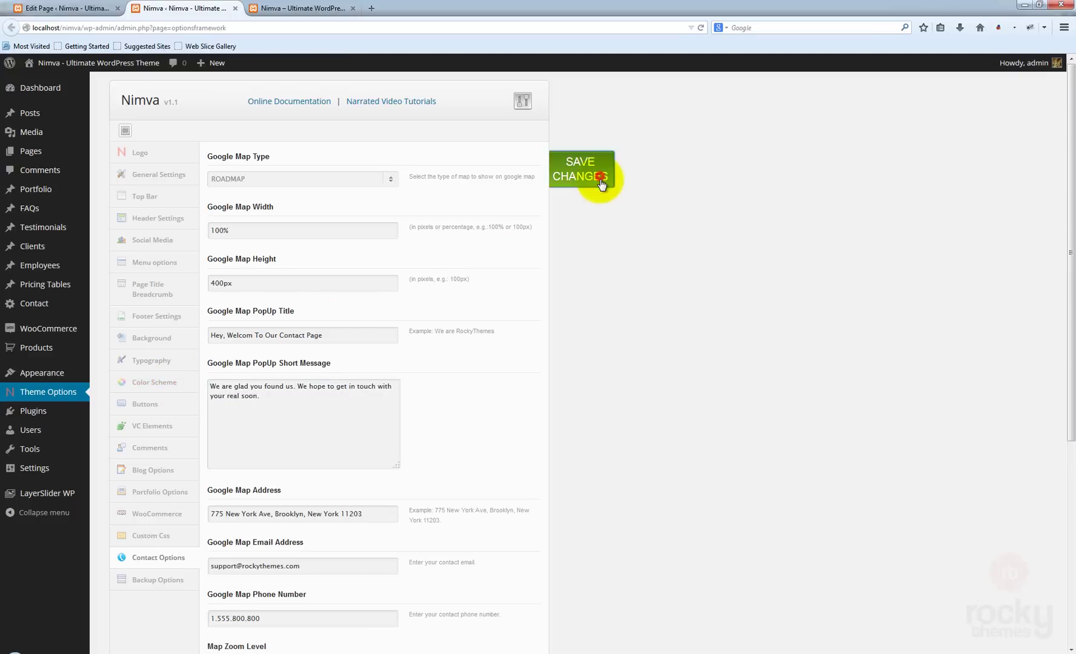
pyautogui.click(283, 12)
pyautogui.click(709, 28)
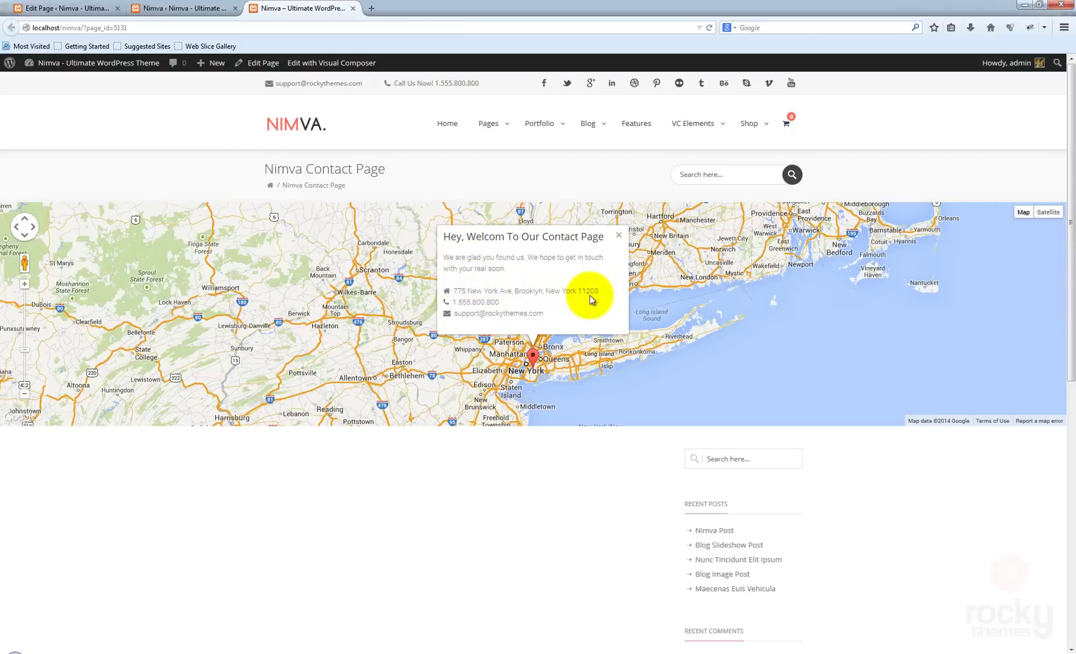
# - Fill in the map's contact e-mail and phone number fields
pyautogui.click(180, 7)
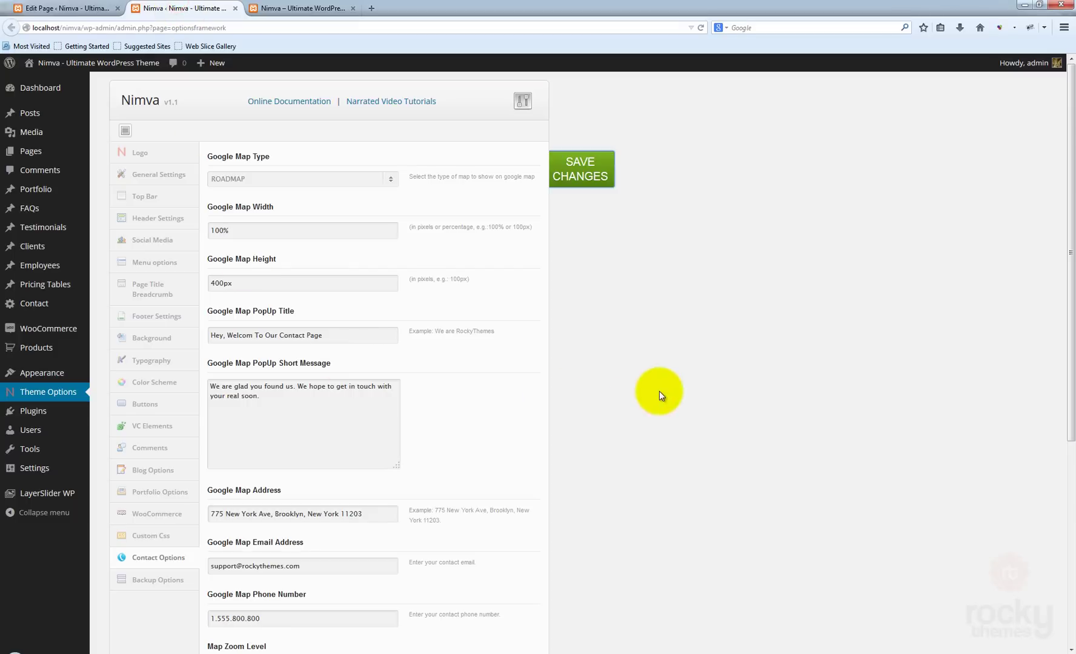
pyautogui.scroll(-1, 659, 390)
pyautogui.scroll(-3, 659, 390)
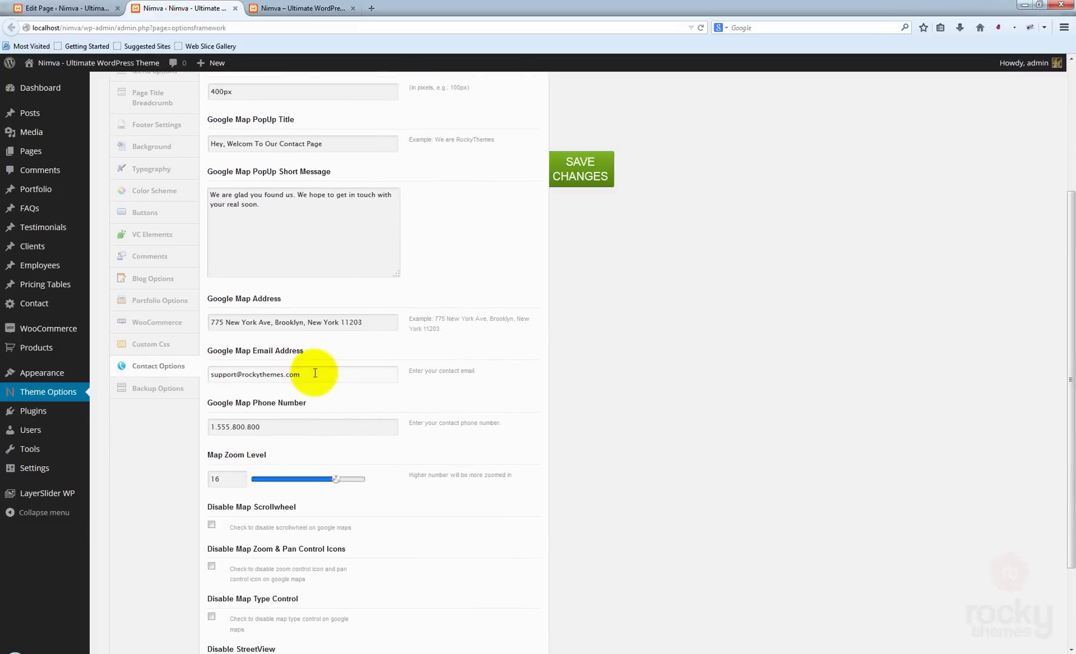
pyautogui.moveTo(314, 373); pyautogui.dragTo(161, 371)
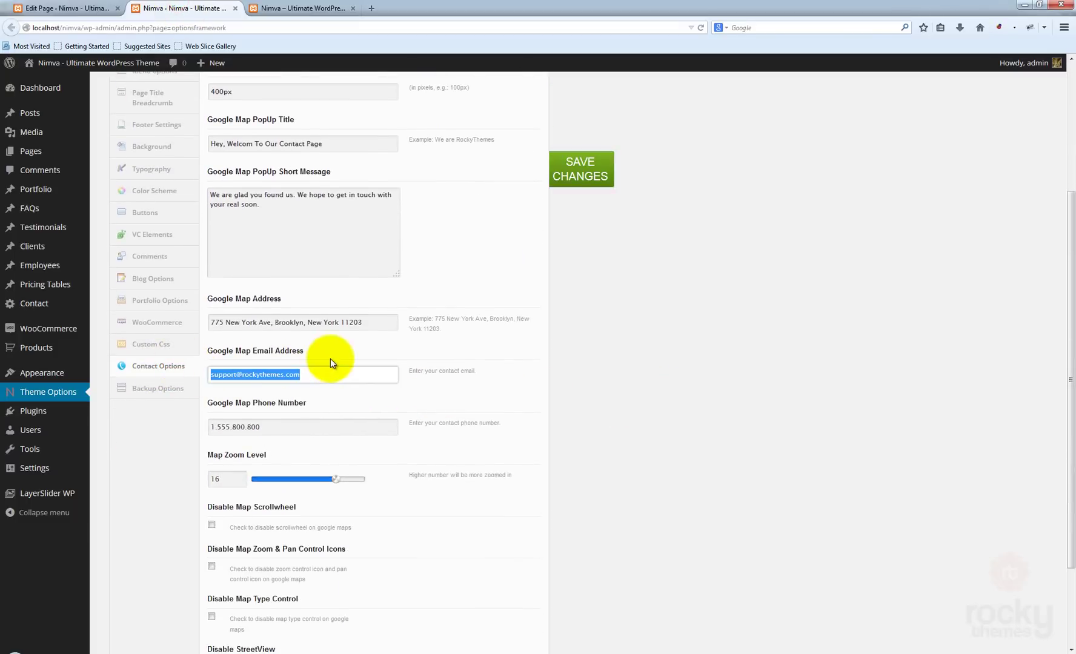
pyautogui.write('mail')
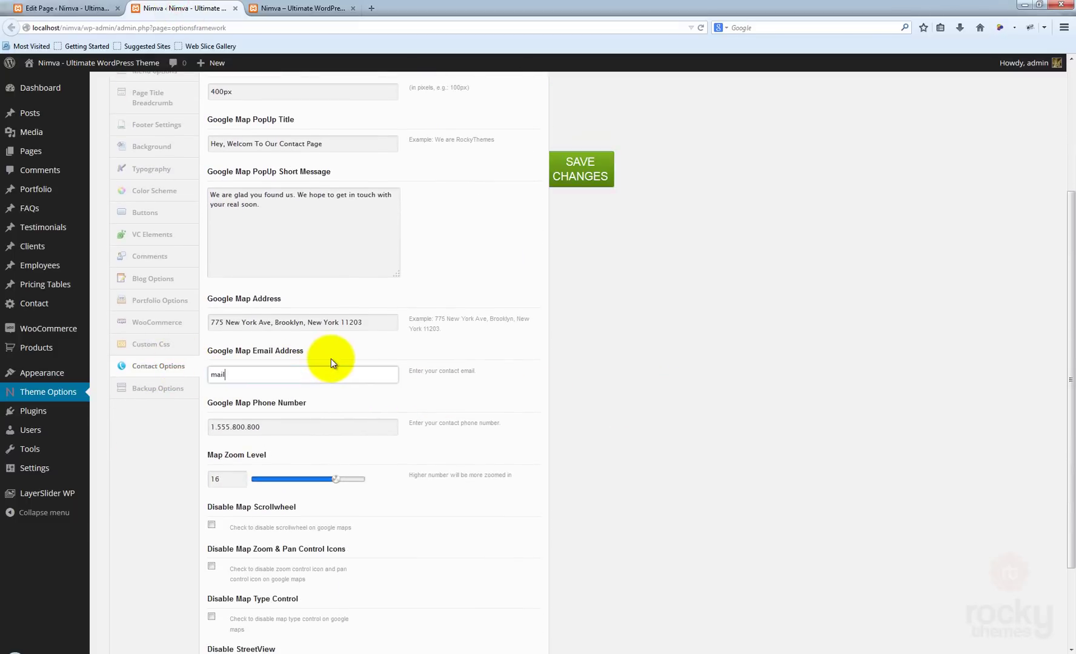
pyautogui.write('@mysite.com')
pyautogui.press('Tab')
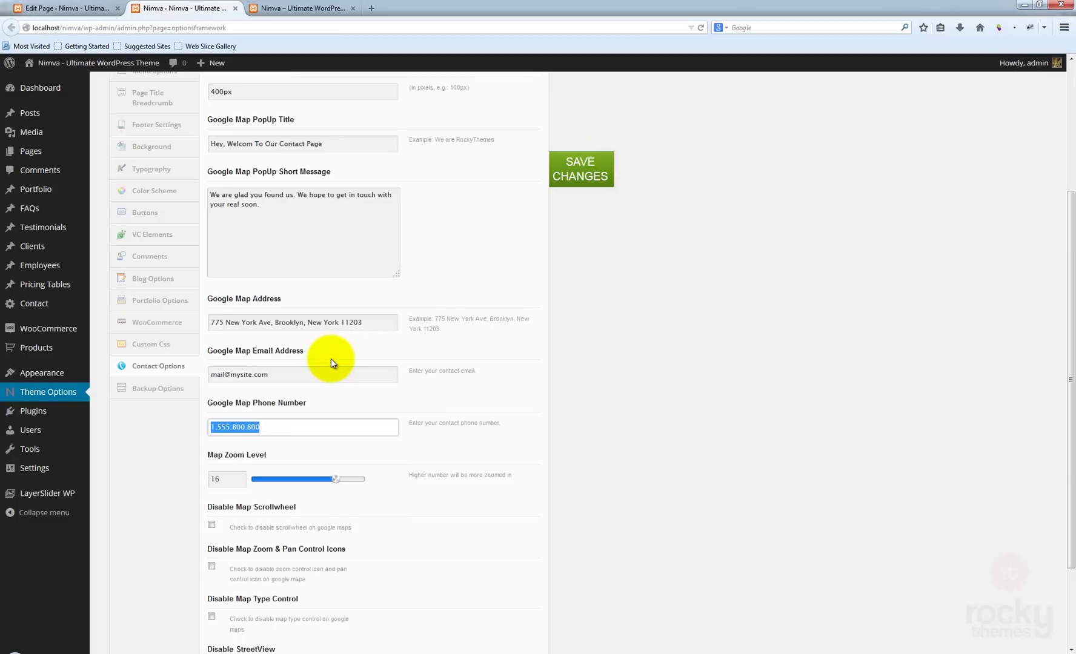
pyautogui.write('5')
pyautogui.press('BackSpace')
pyautogui.write('555')
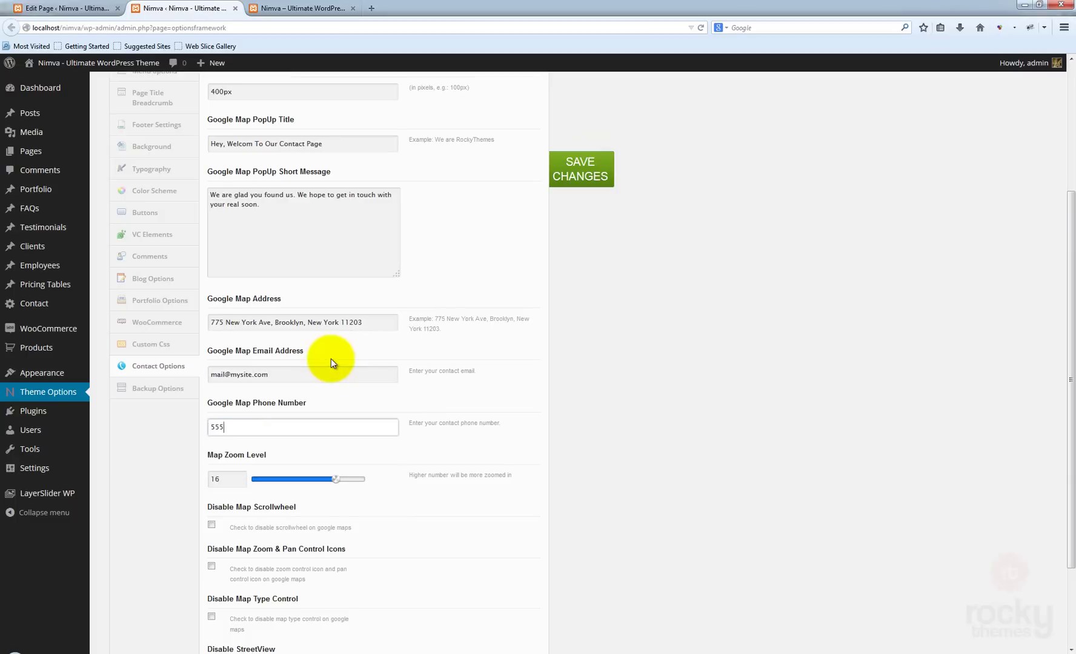
pyautogui.write(' - Call ')
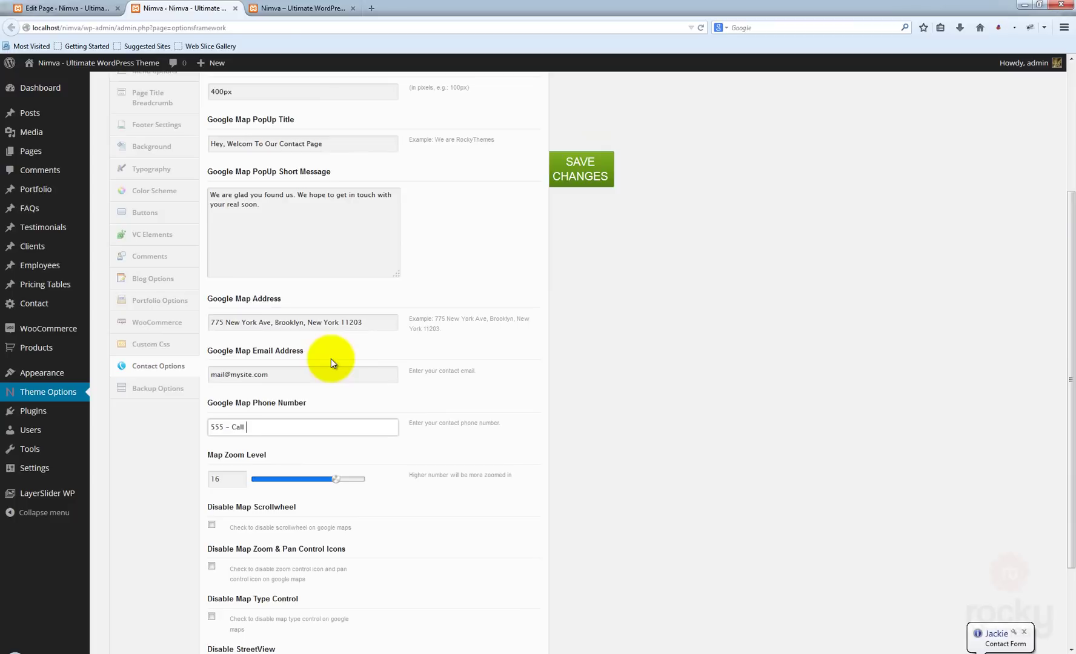
pyautogui.write('Me Now')
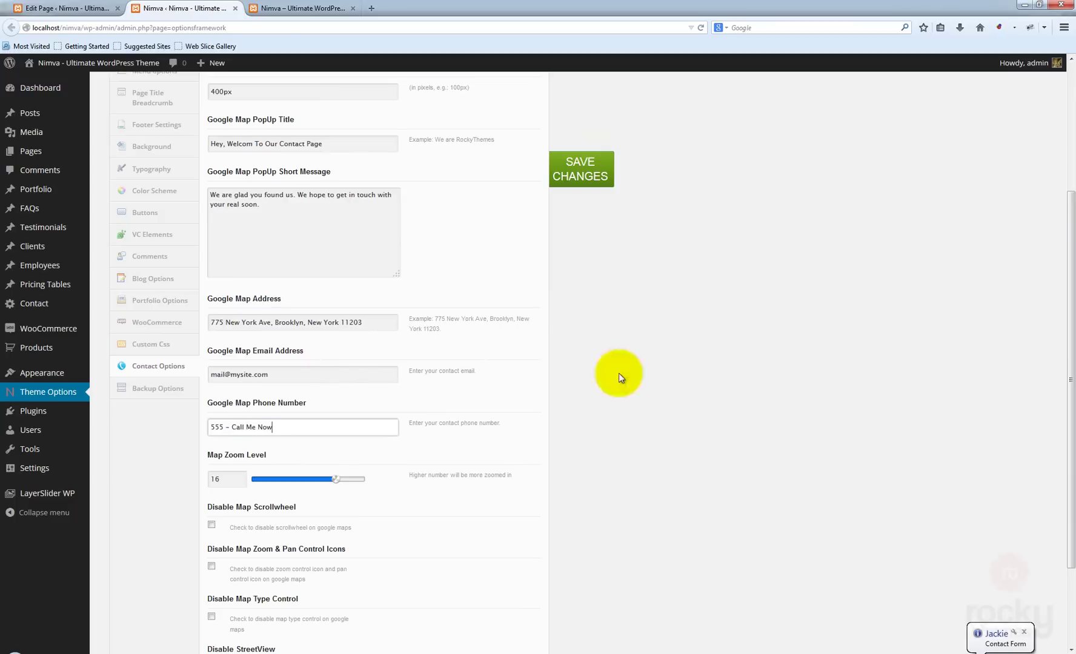
pyautogui.click(1024, 631)
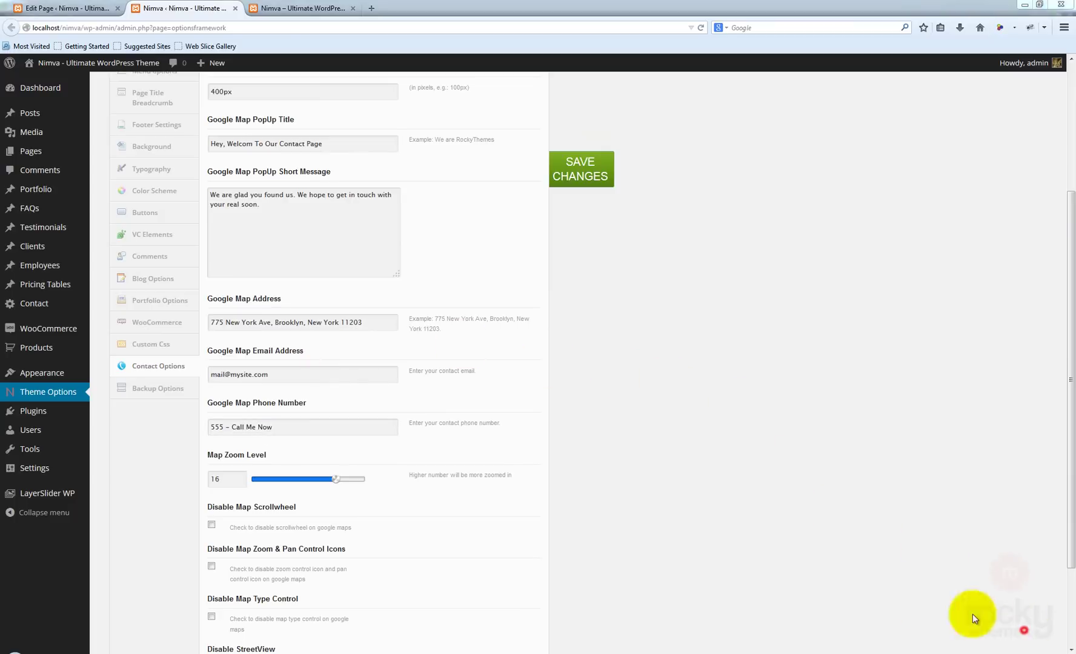
# - Set Map Zoom Level to 18 and save the contact options
pyautogui.click(642, 440)
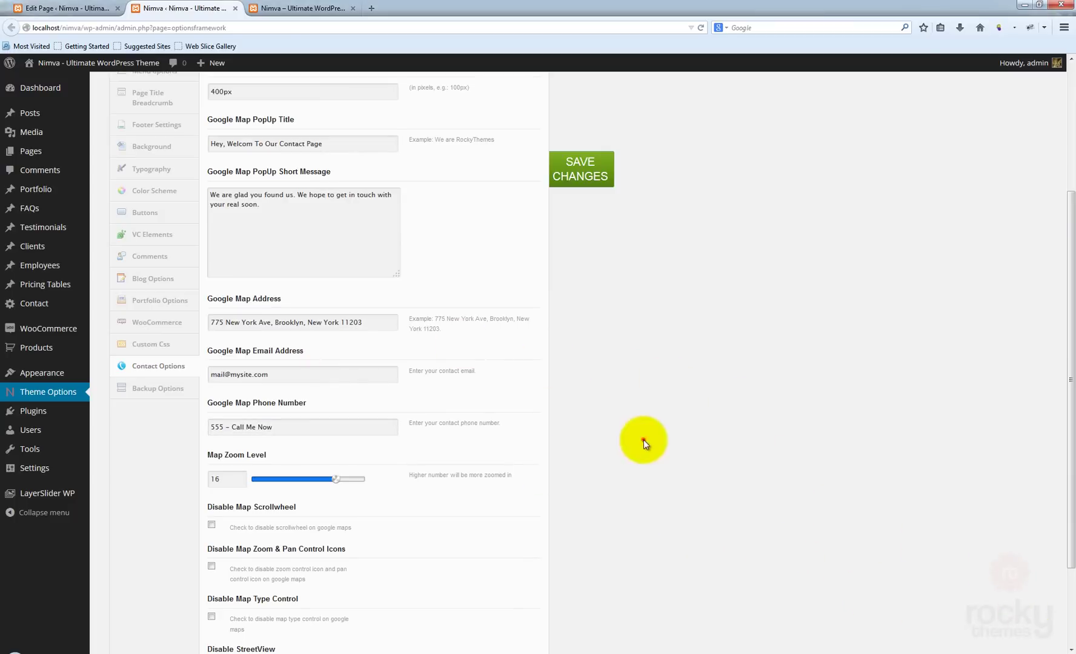
pyautogui.scroll(-3, 599, 439)
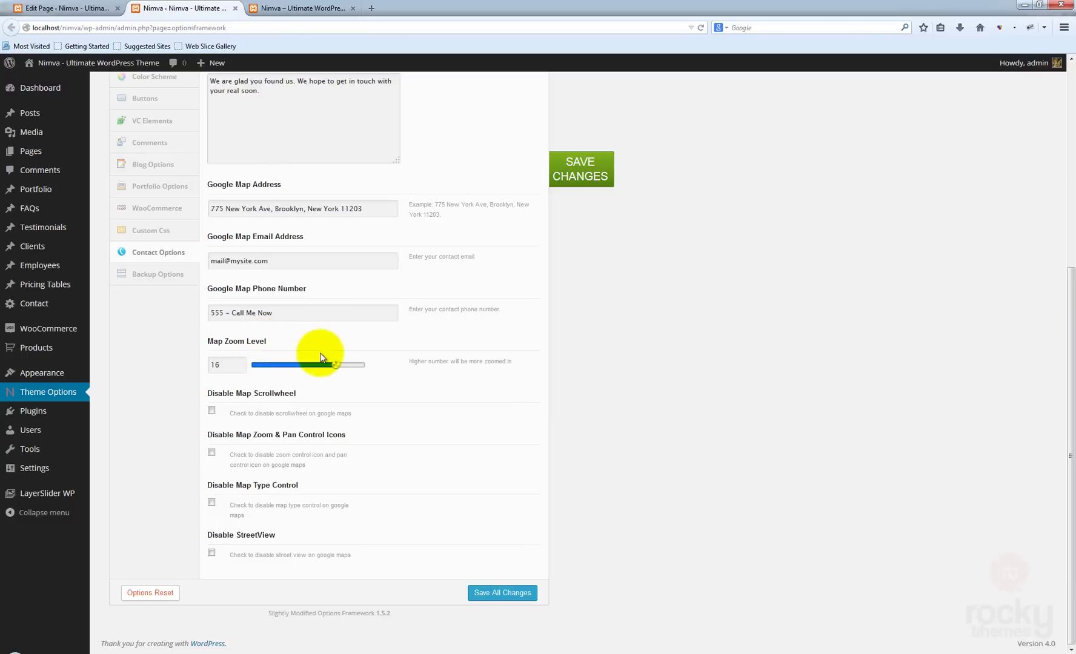
pyautogui.moveTo(336, 365)
pyautogui.mouseDown()
pyautogui.moveTo(291, 367)
pyautogui.moveTo(348, 369)
pyautogui.mouseUp()
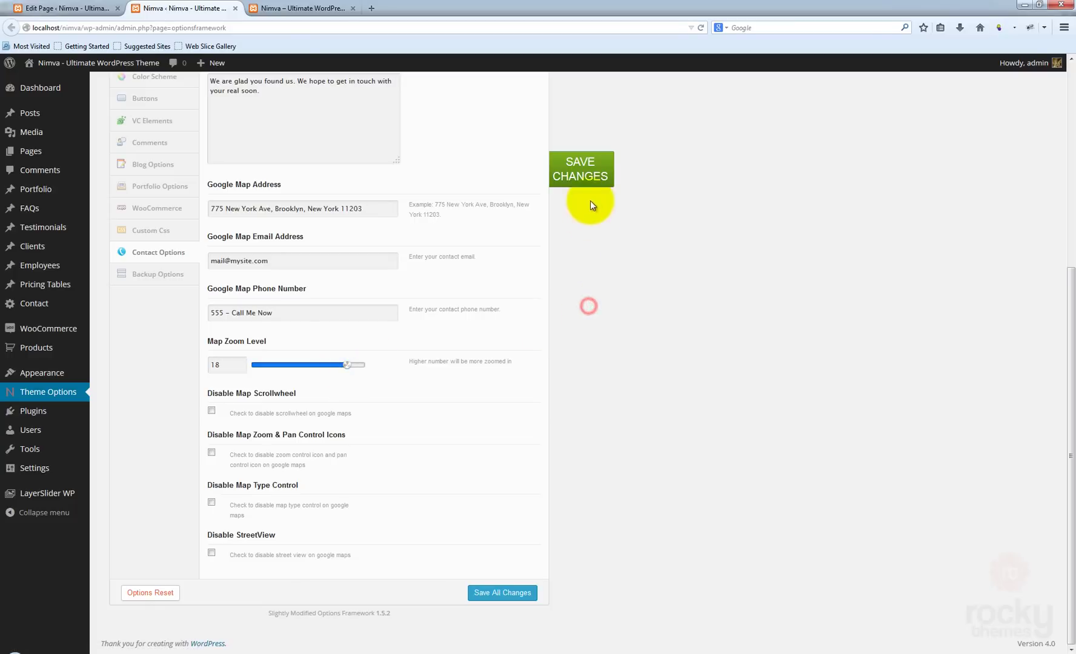
pyautogui.click(583, 177)
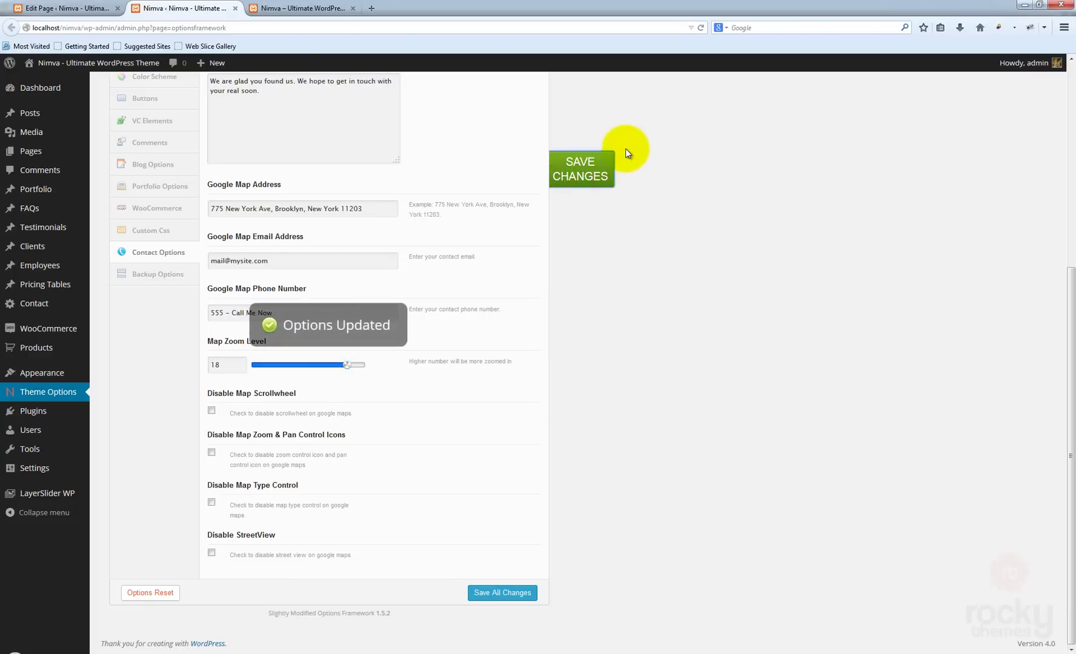
# - Reload the live contact page to see the street-level zoomed map, then return to contact options
pyautogui.click(301, 8)
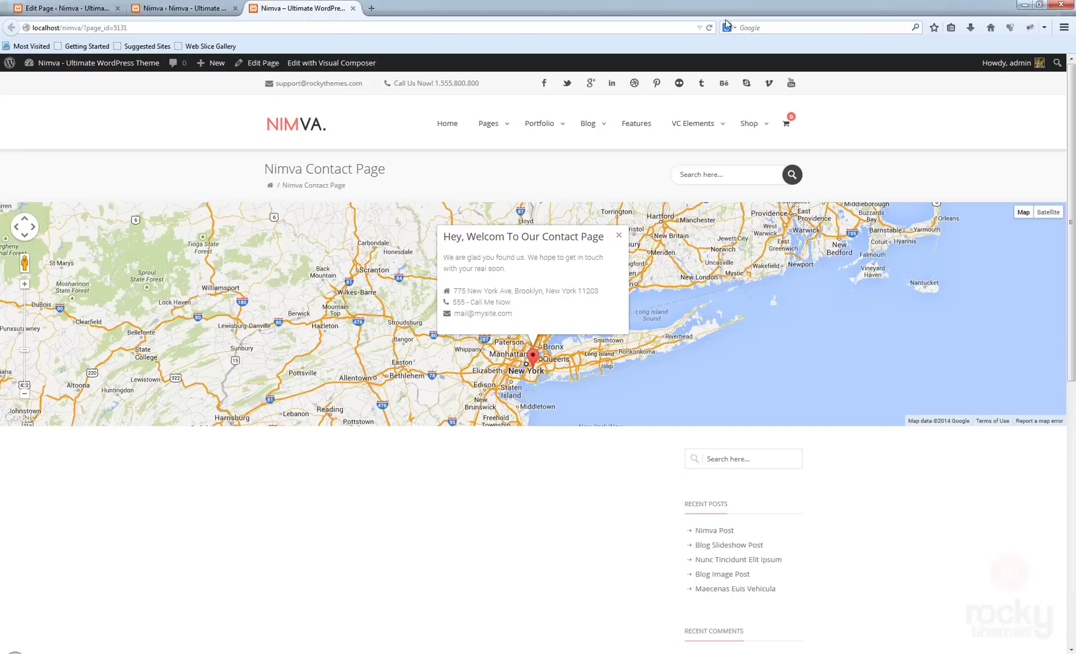
pyautogui.click(709, 28)
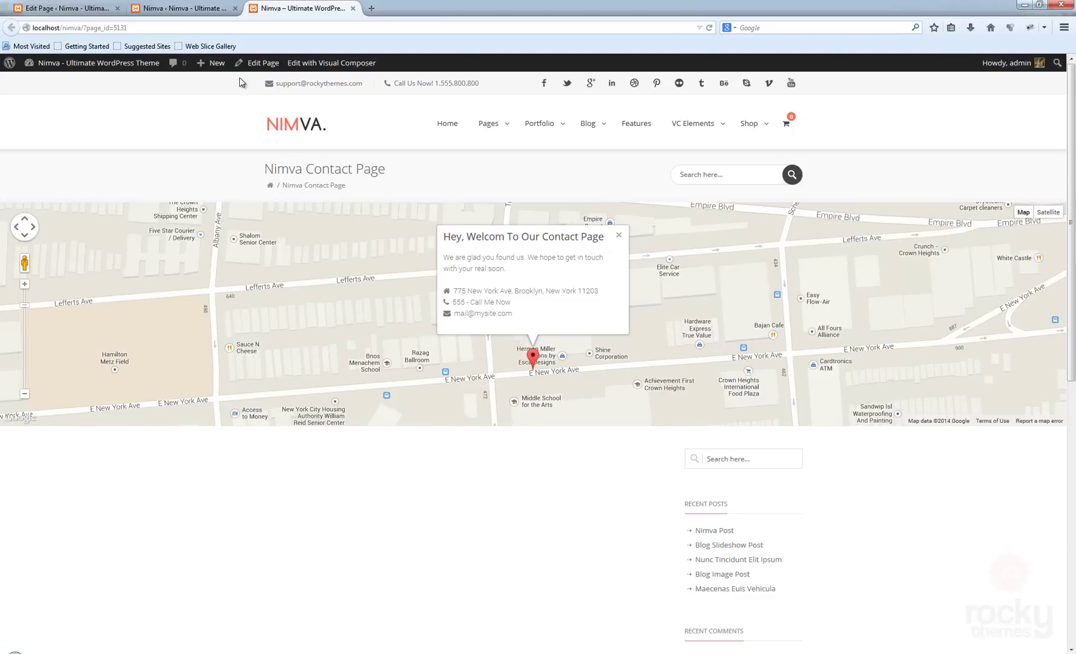
pyautogui.click(162, 8)
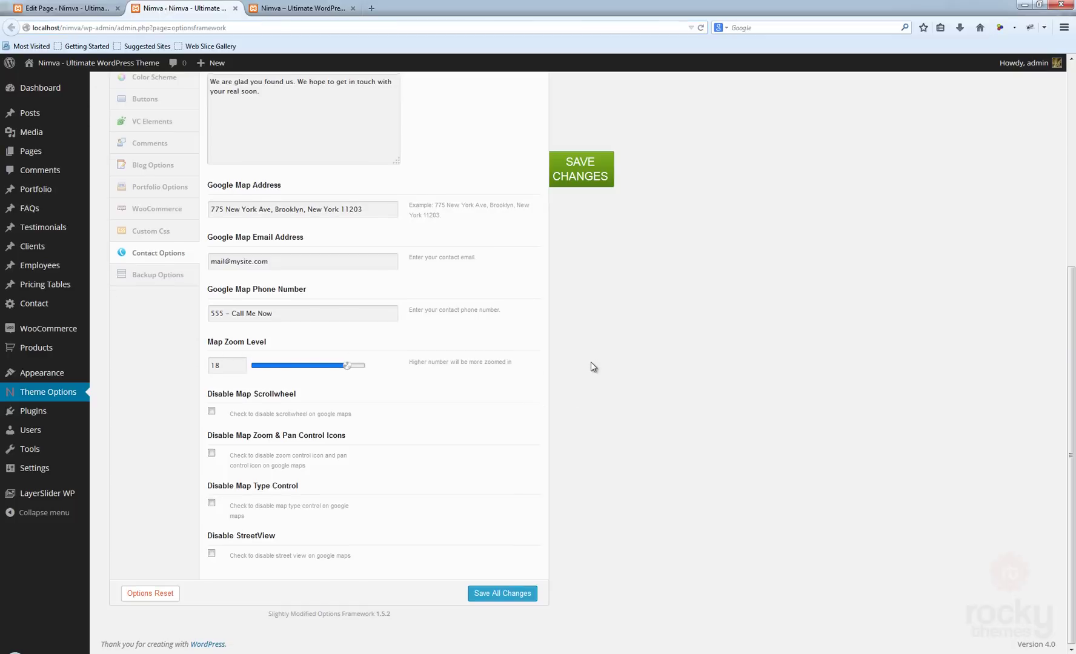
pyautogui.scroll(5, 590, 364)
pyautogui.scroll(-5, 589, 366)
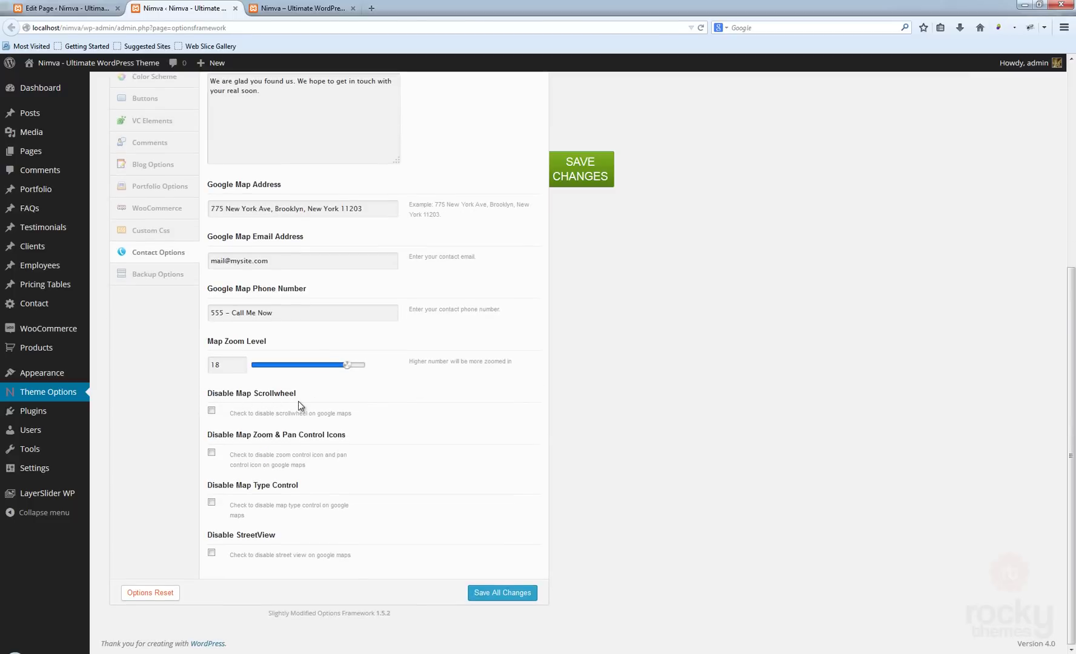
# - Try panning the live map, then tick Disable Map Scrollwheel
pyautogui.click(300, 8)
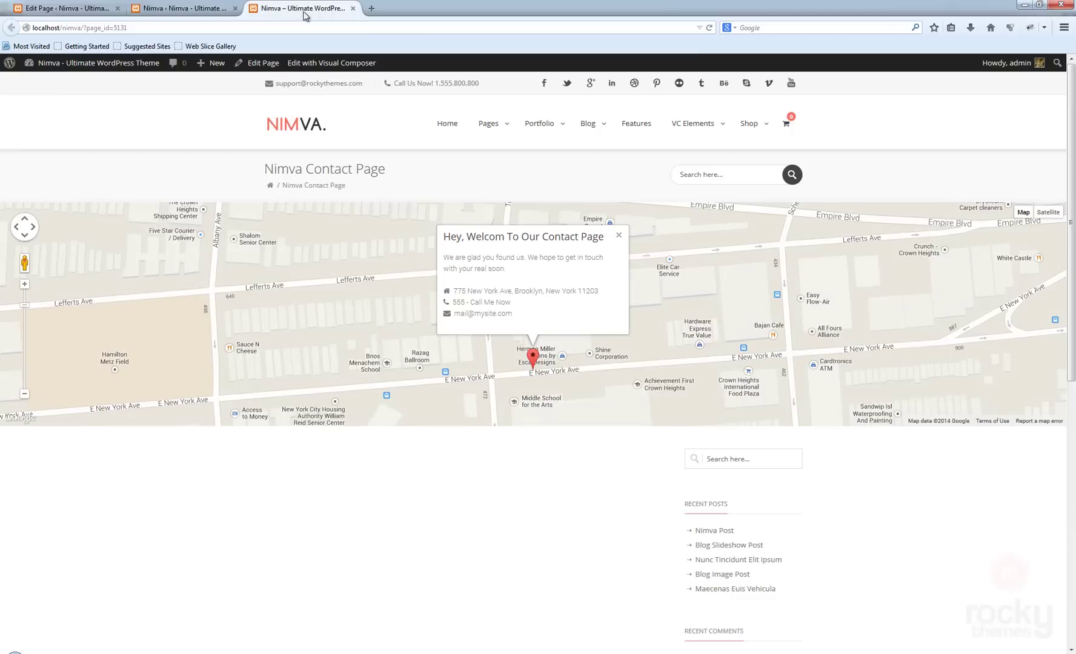
pyautogui.scroll(1, 765, 320)
pyautogui.scroll(-2, 629, 293)
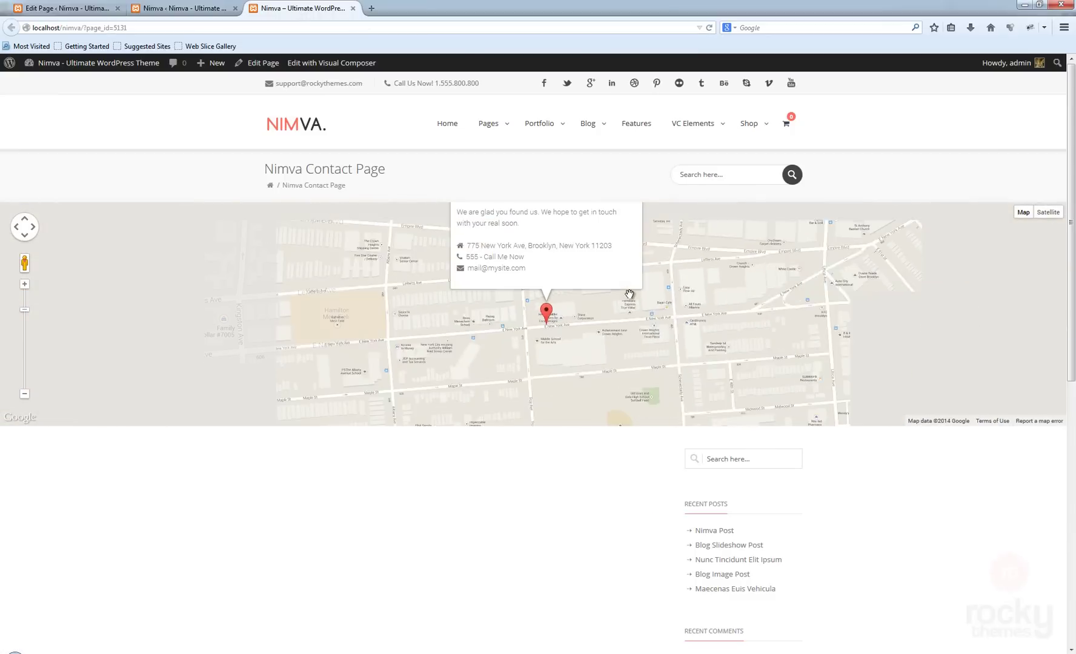
pyautogui.moveTo(622, 316); pyautogui.dragTo(615, 356)
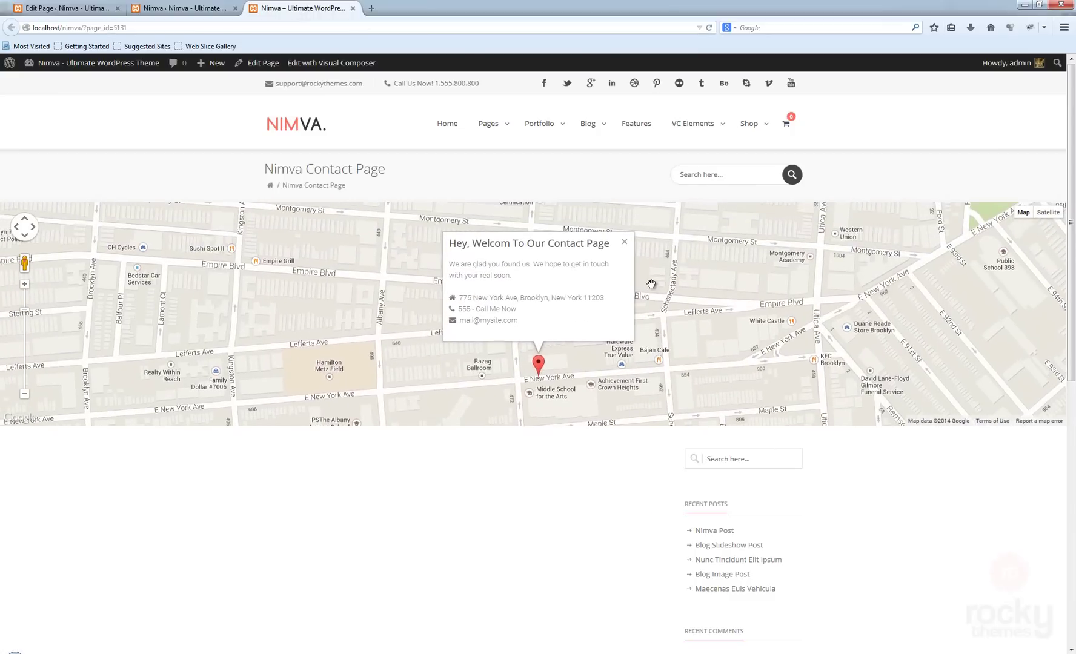
pyautogui.click(208, 12)
pyautogui.click(211, 410)
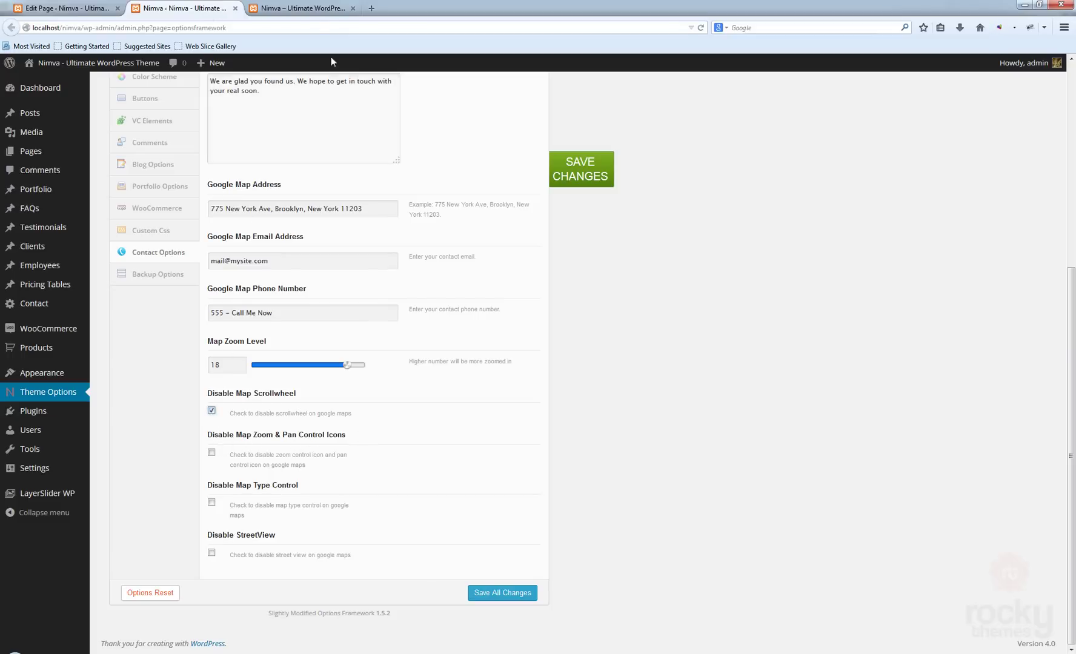
# - Test the map's zoom and pan buttons, then disable the Zoom & Pan Control Icons
pyautogui.click(308, 9)
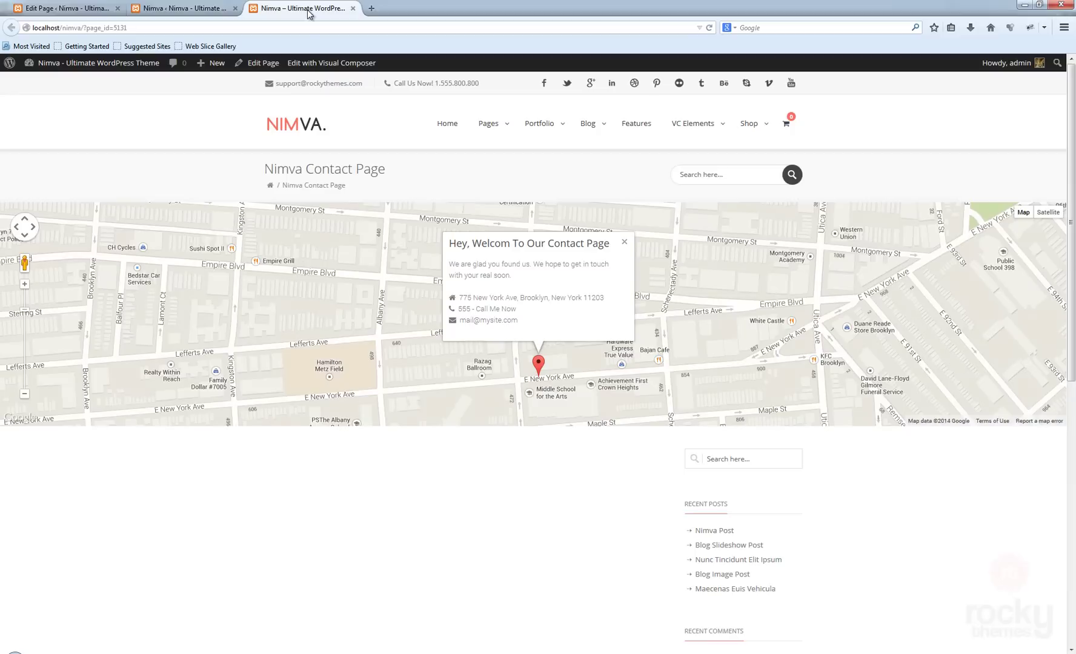
pyautogui.click(24, 285)
pyautogui.click(25, 396)
pyautogui.click(34, 228)
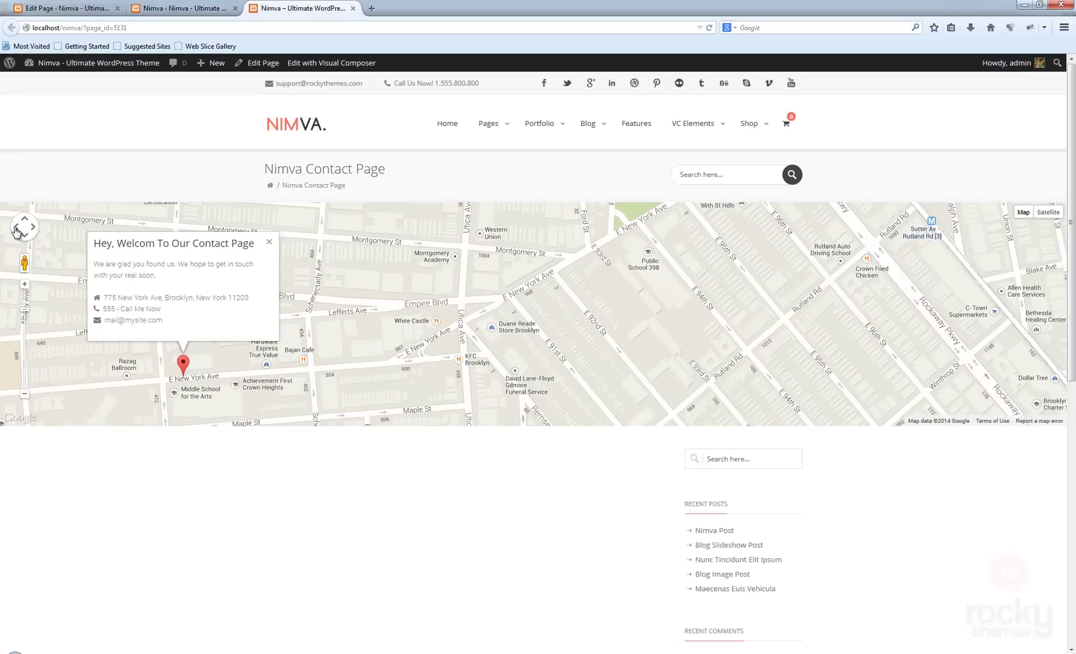
pyautogui.click(17, 229)
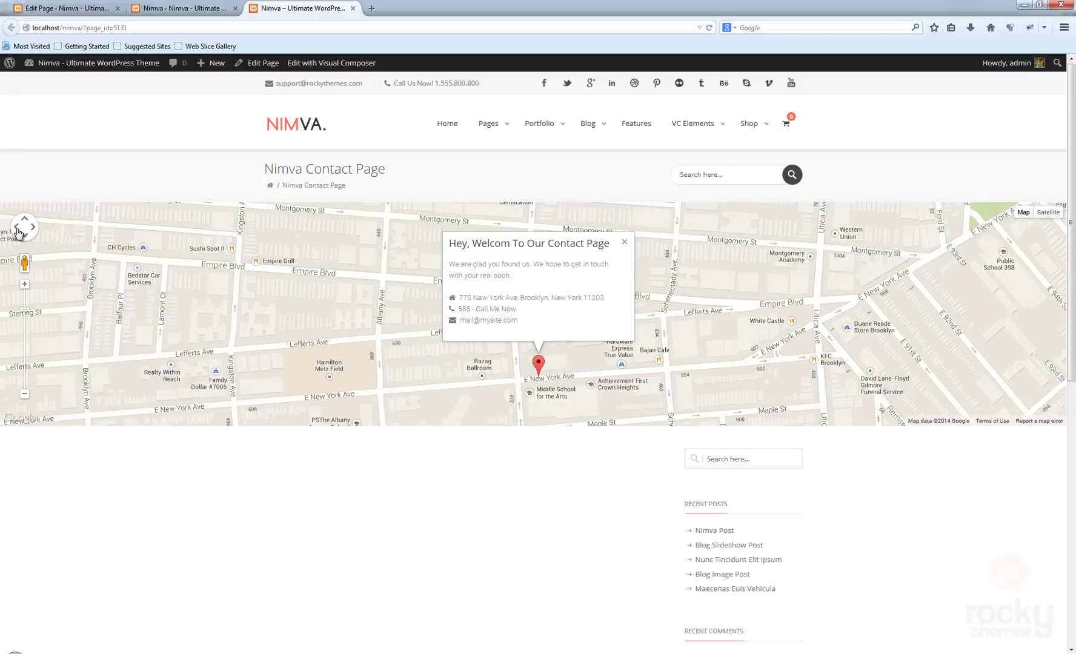
pyautogui.click(177, 15)
pyautogui.click(212, 453)
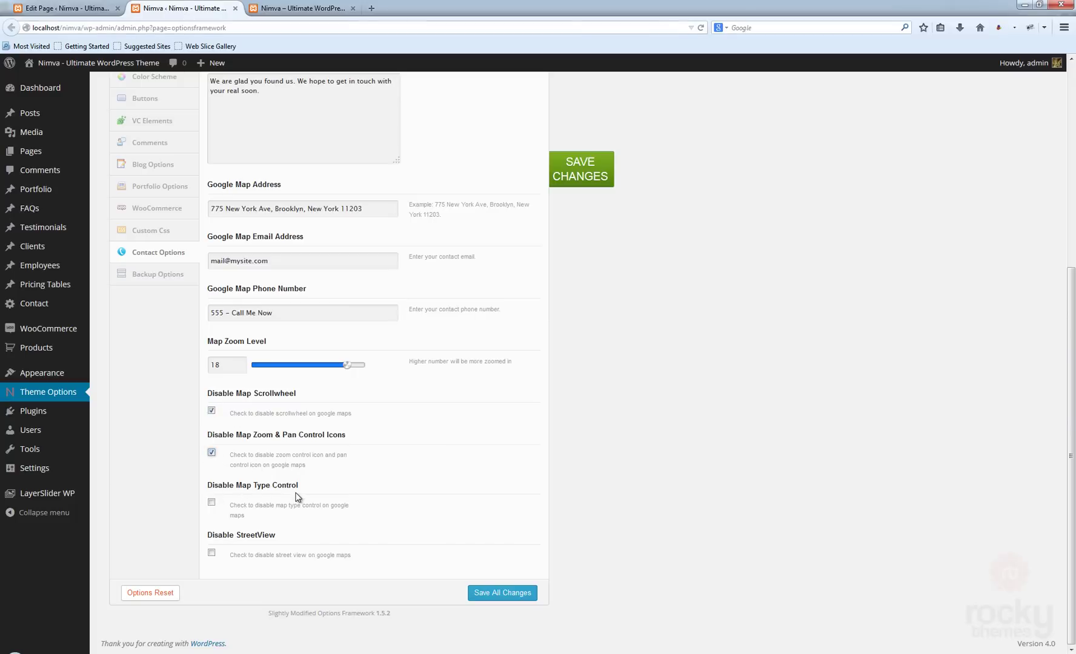
# - Toggle satellite and road views on the map, then disable Map Type Control and StreetView
pyautogui.click(278, 10)
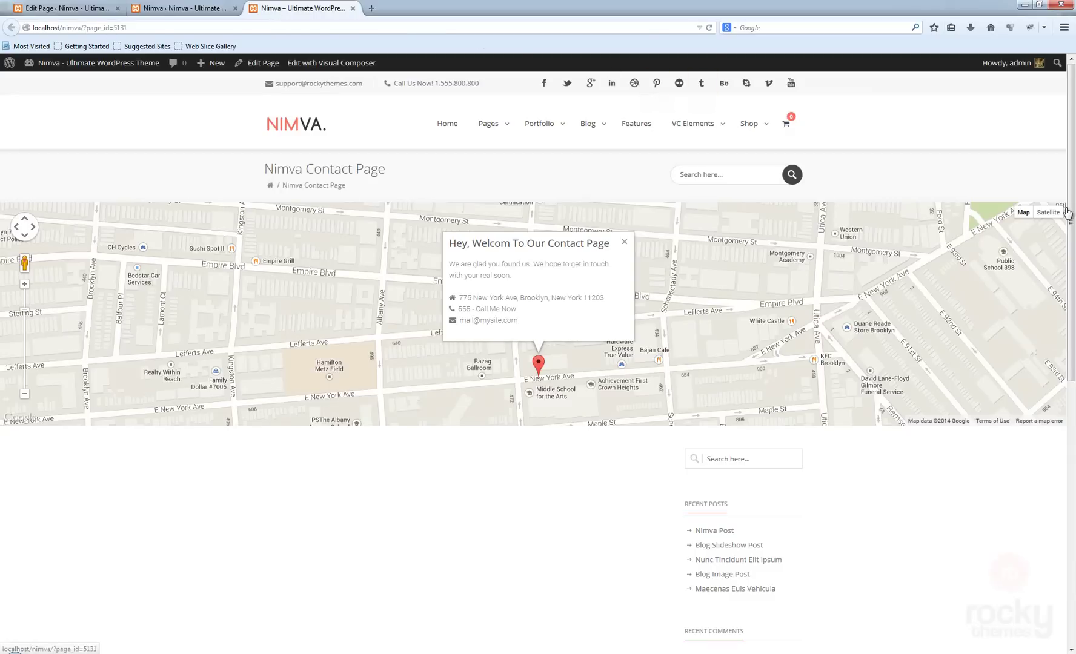
pyautogui.click(1046, 214)
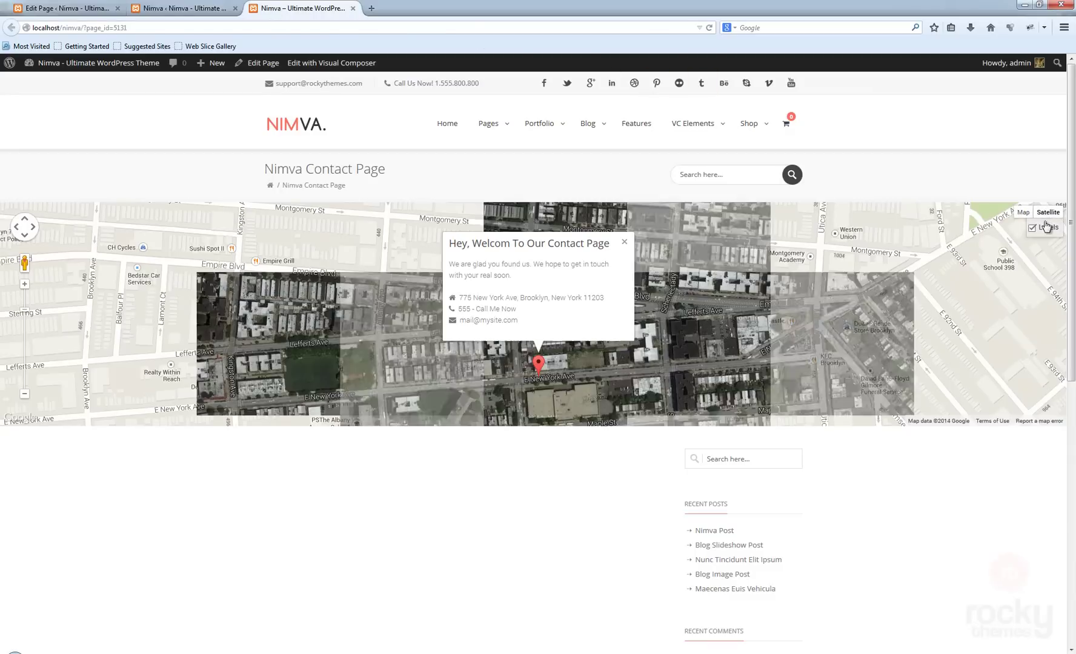
pyautogui.click(1030, 215)
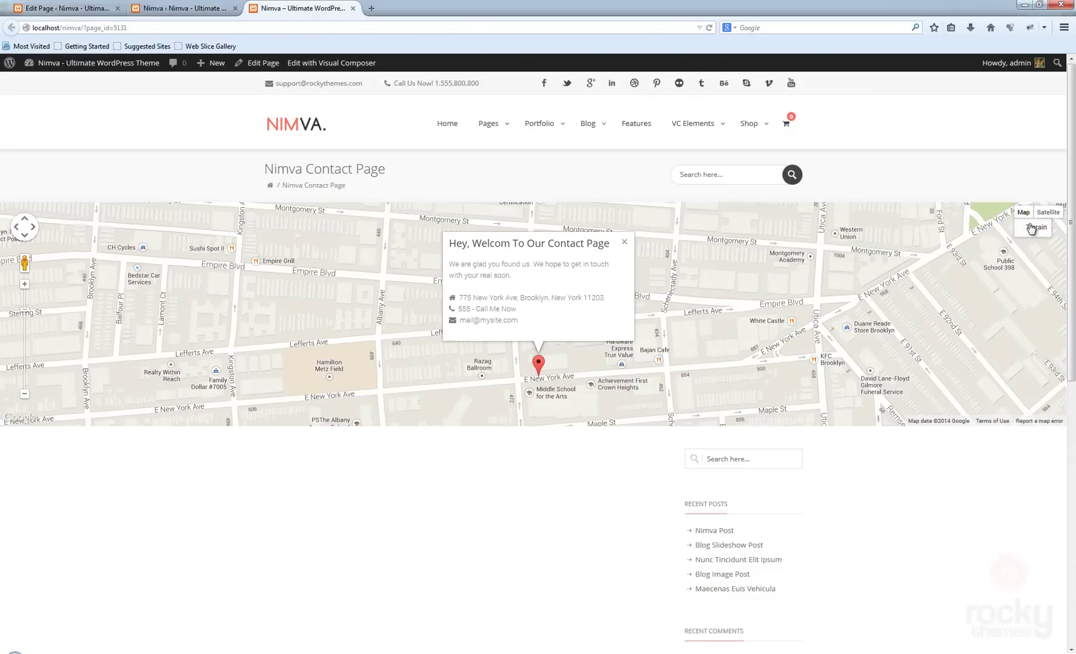
pyautogui.click(1047, 212)
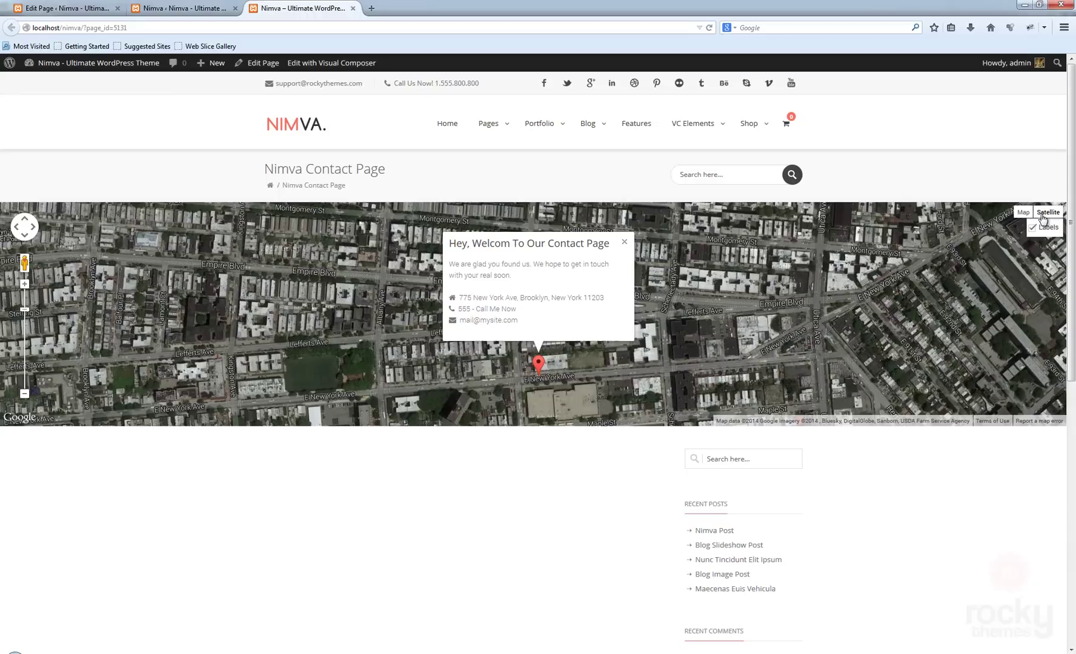
pyautogui.click(1025, 214)
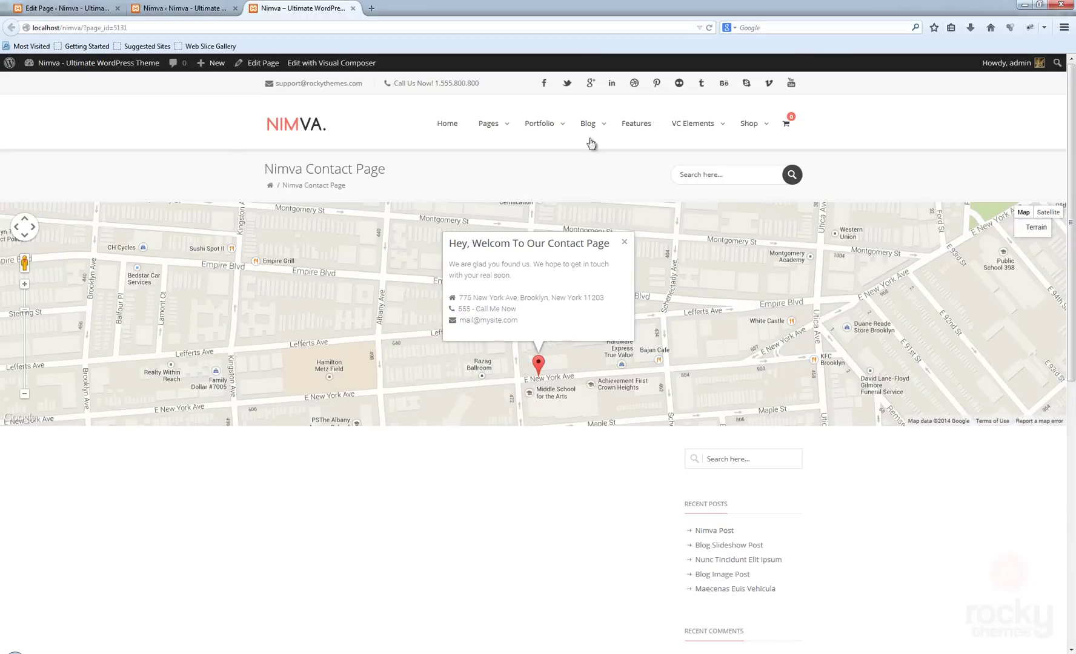
pyautogui.click(70, 9)
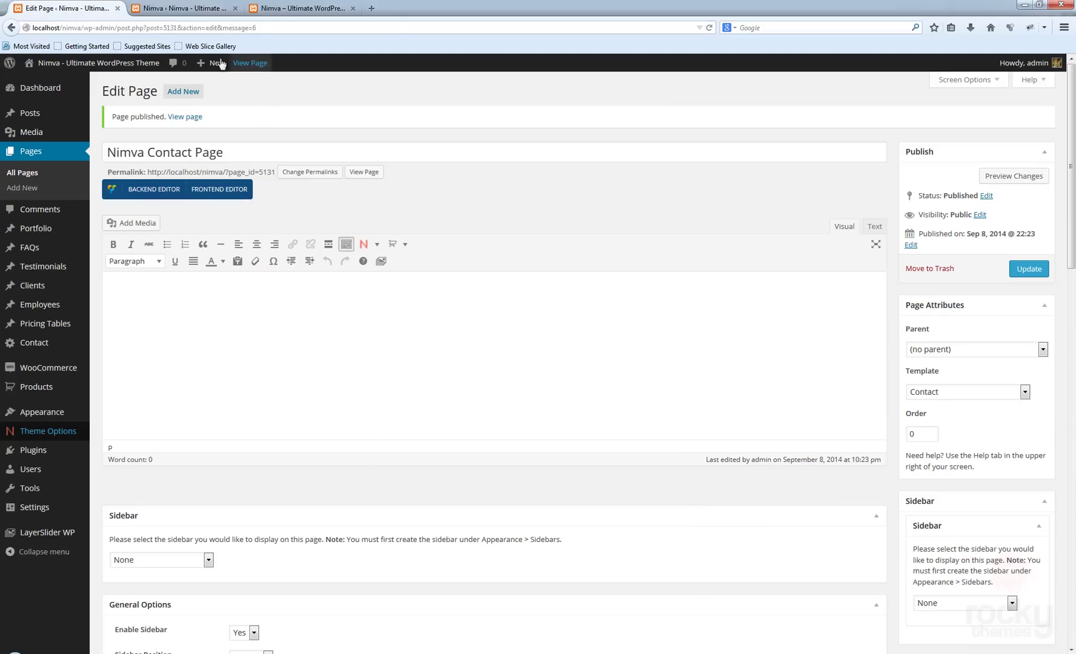
pyautogui.click(182, 9)
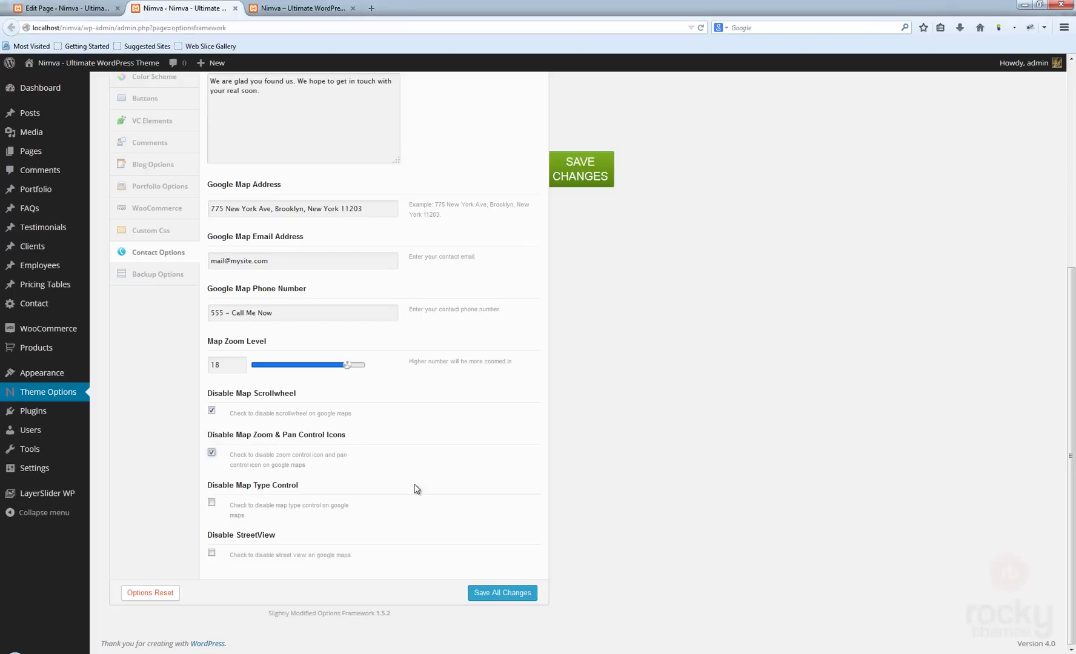
pyautogui.click(212, 502)
pyautogui.click(211, 553)
# - Save all the contact map settings and return to the live contact page
pyautogui.click(299, 8)
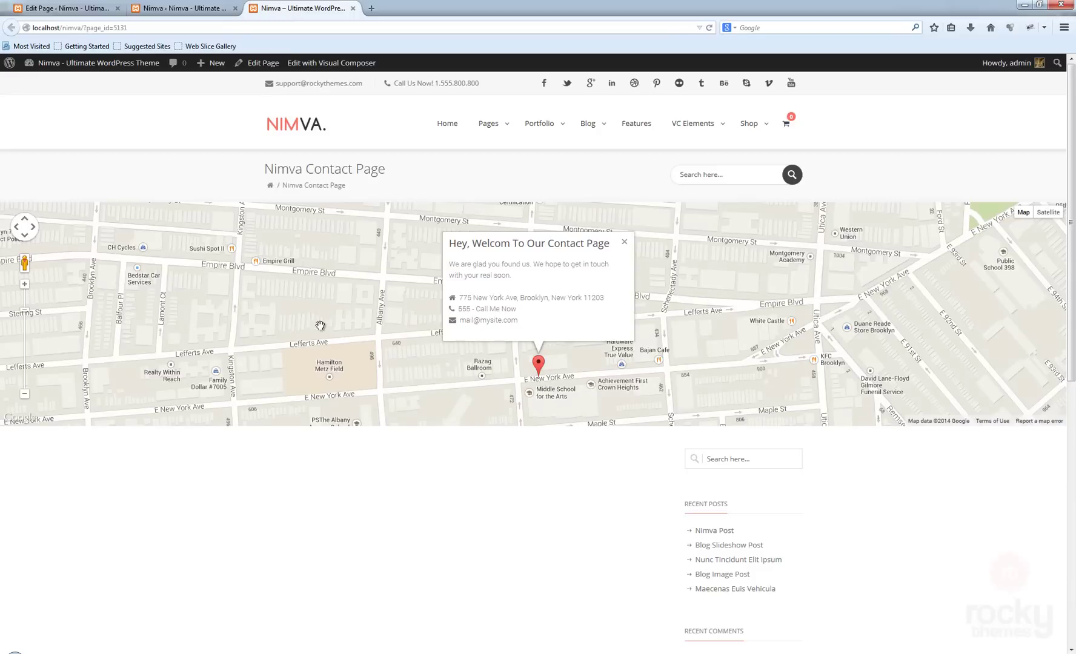
pyautogui.click(199, 8)
pyautogui.click(611, 177)
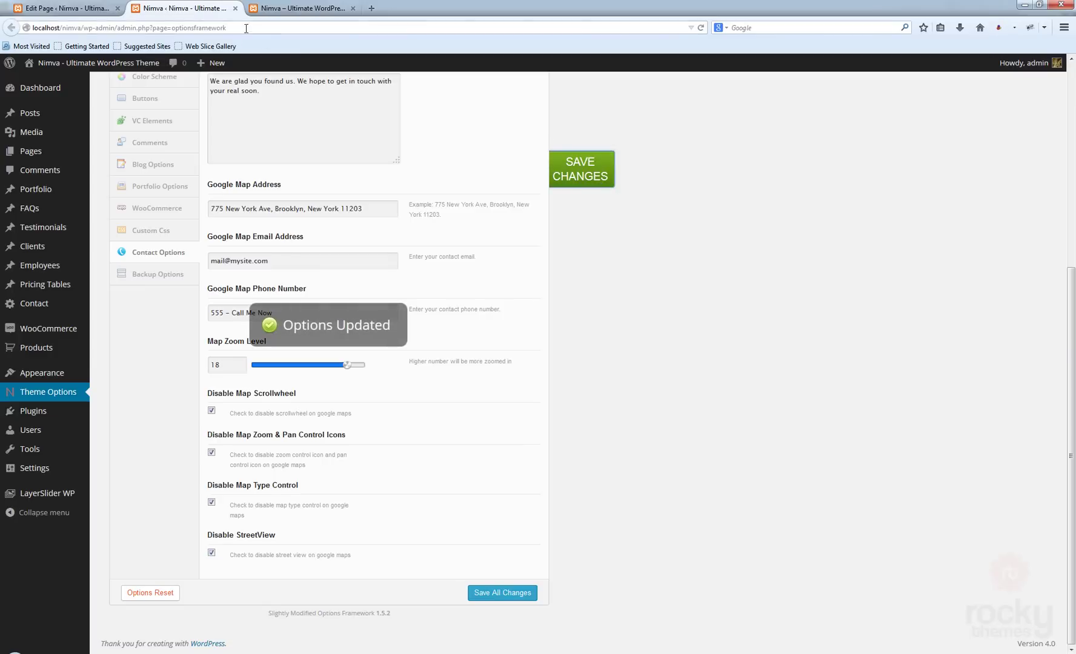
pyautogui.click(273, 8)
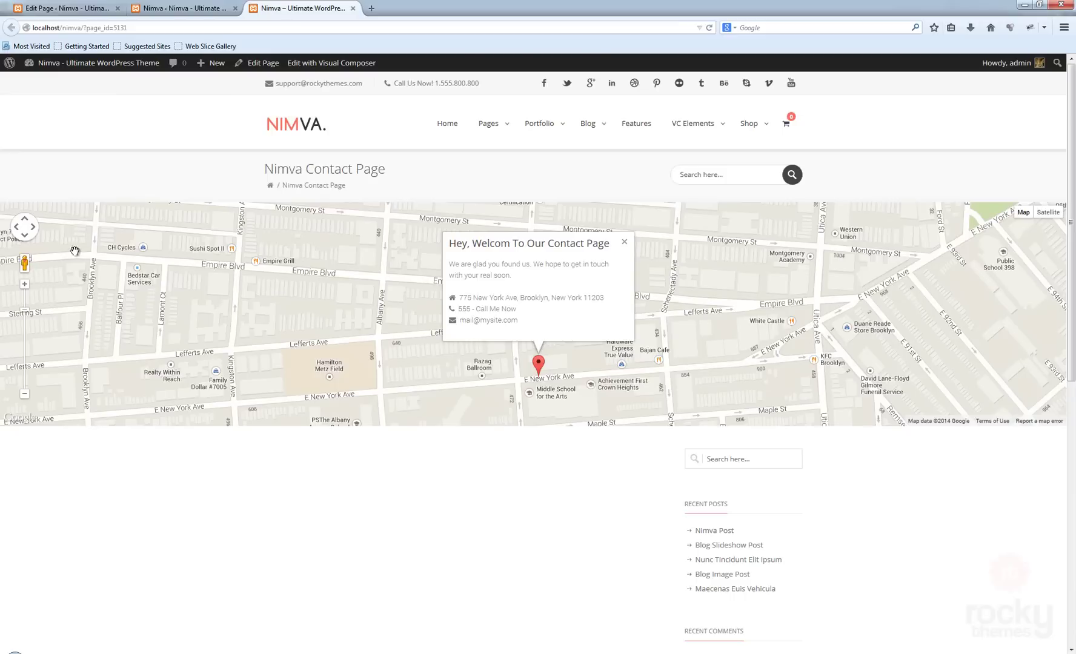
# - Reload the live contact page and scroll over the map to confirm it no longer zooms
pyautogui.click(710, 28)
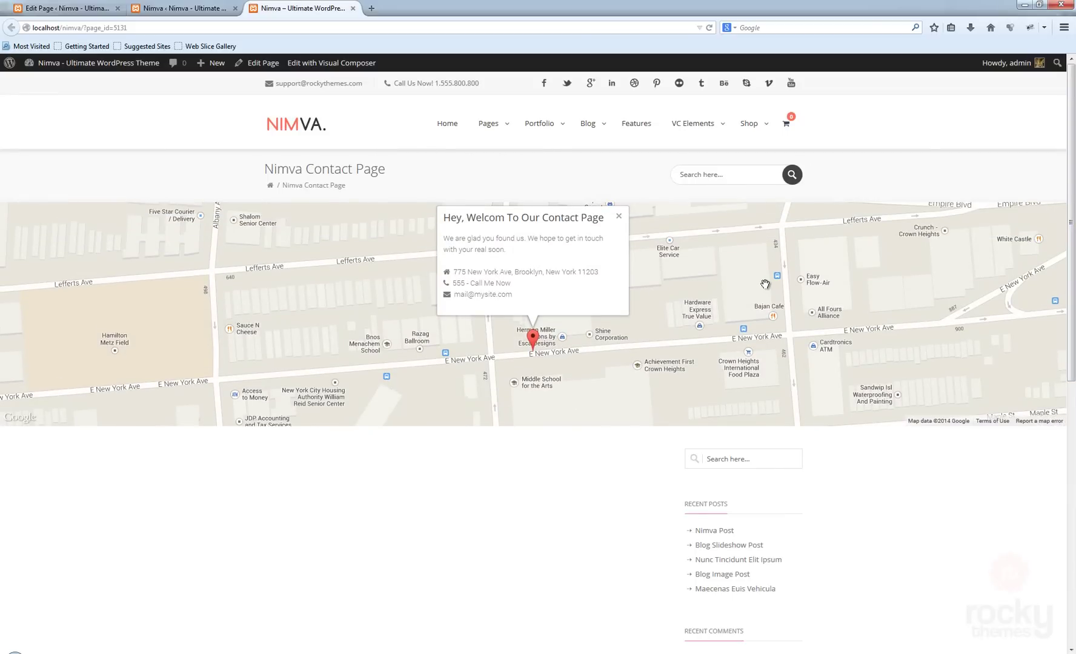
pyautogui.scroll(-1, 760, 286)
pyautogui.scroll(1, 754, 286)
pyautogui.scroll(-1, 748, 288)
pyautogui.scroll(1, 747, 289)
pyautogui.scroll(-1, 744, 288)
pyautogui.scroll(1, 742, 288)
pyautogui.scroll(-1, 734, 286)
pyautogui.scroll(1, 708, 285)
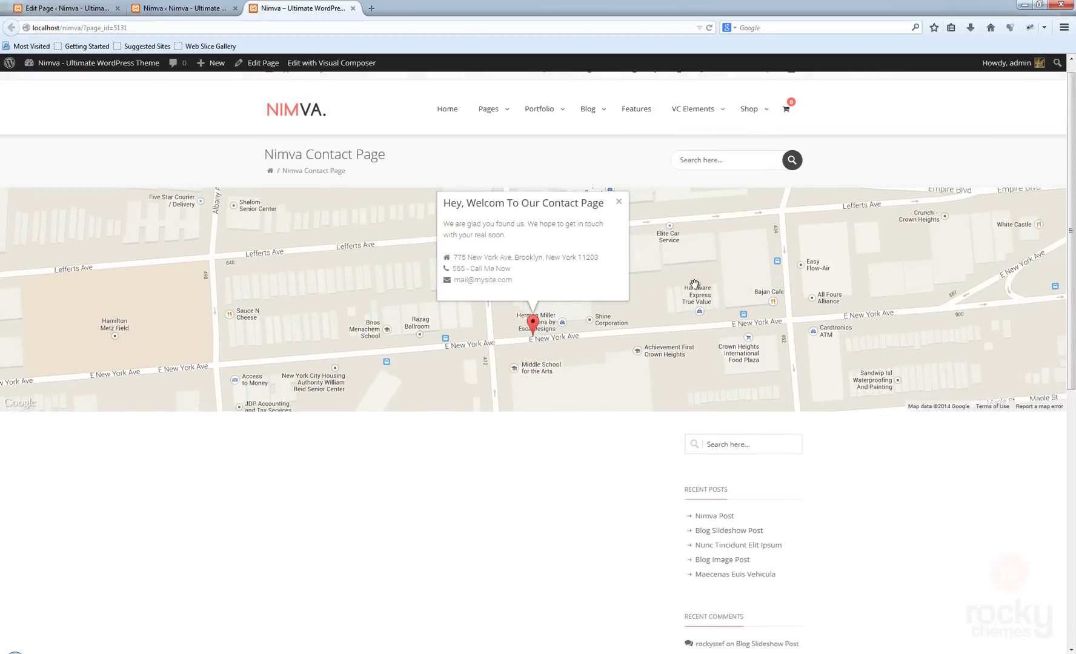
pyautogui.scroll(-5, 664, 292)
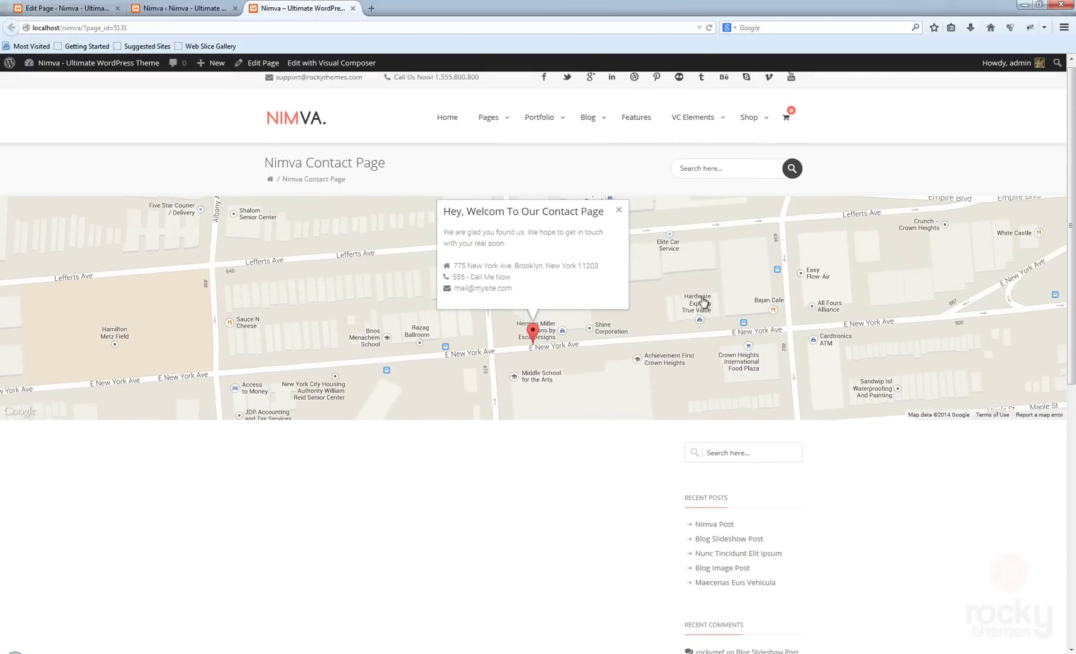
pyautogui.scroll(5, 679, 327)
pyautogui.scroll(-5, 680, 329)
pyautogui.scroll(5, 685, 321)
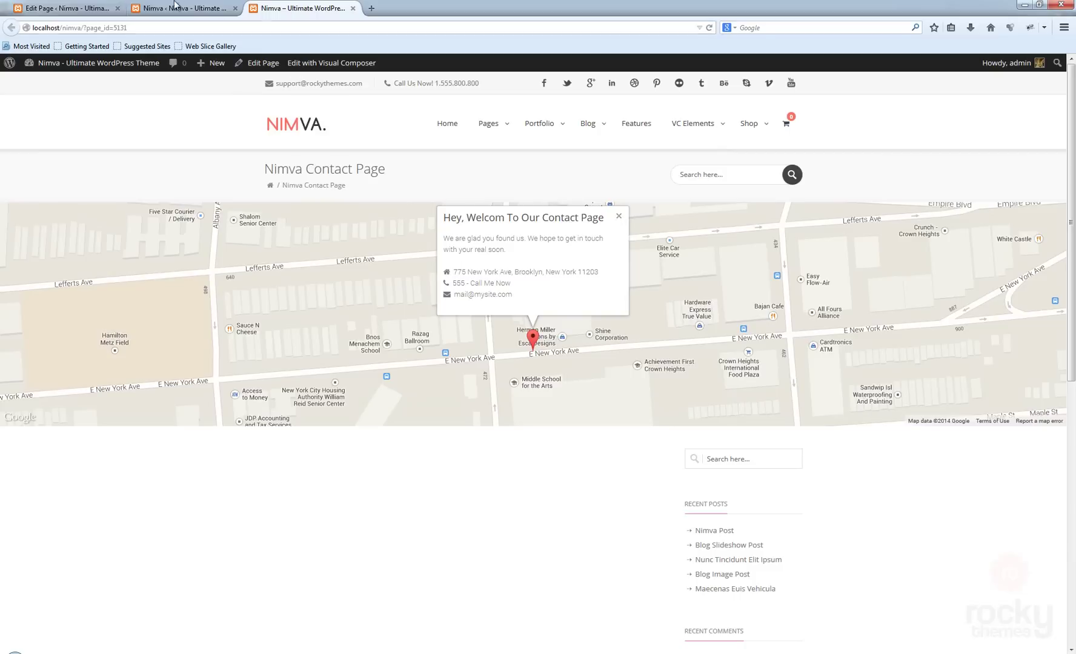
# - Compare the contact page's editor settings with its live front-end view
pyautogui.click(67, 8)
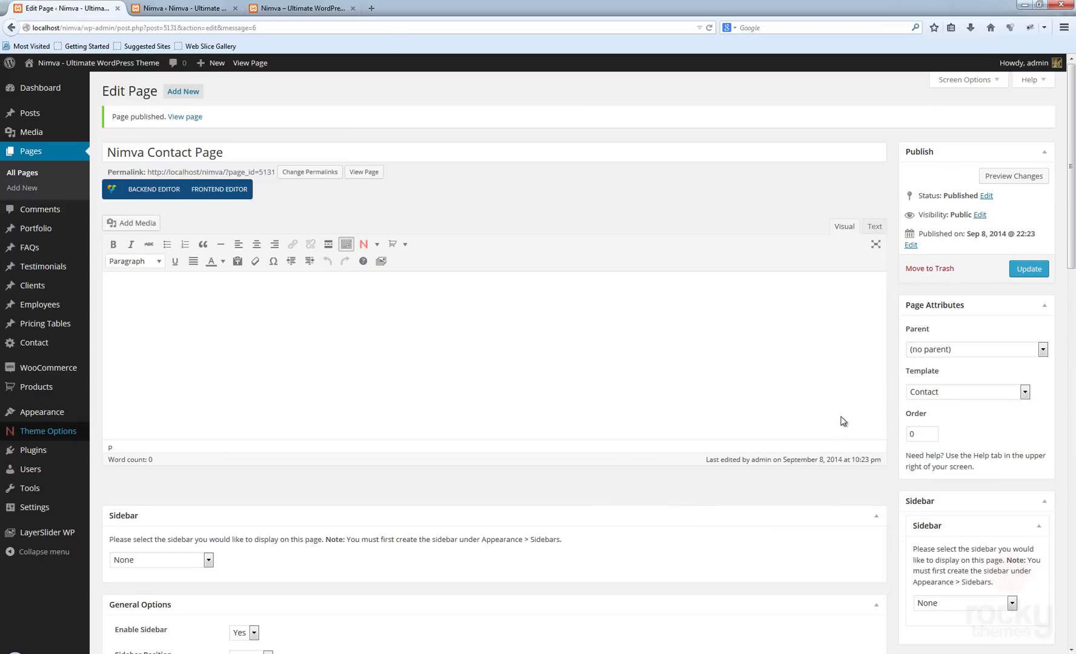
pyautogui.scroll(-5, 843, 421)
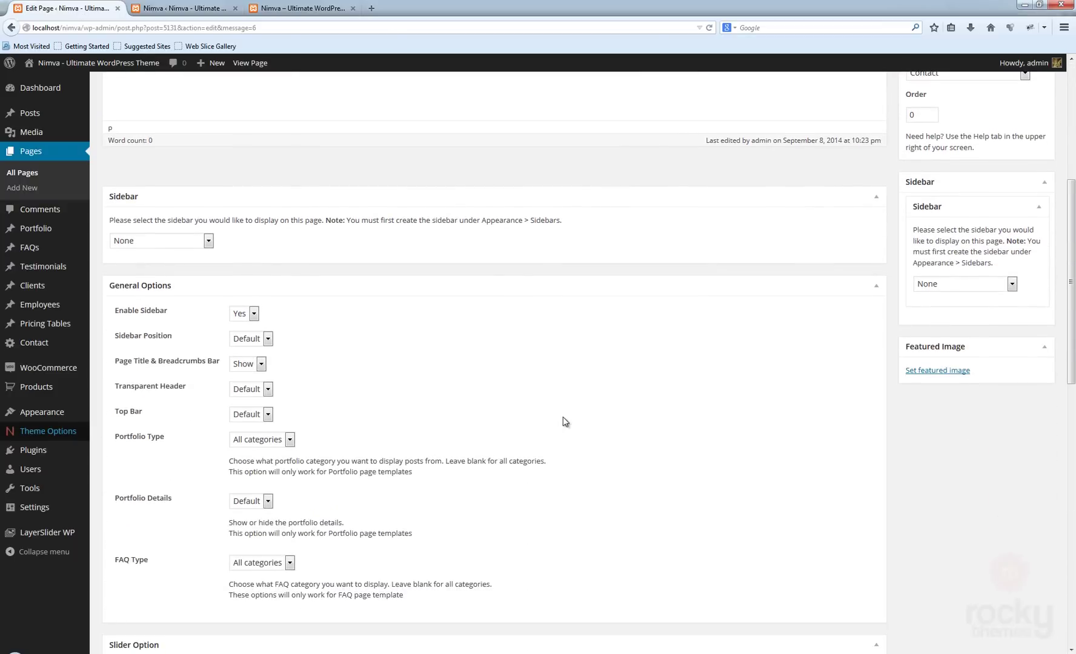
pyautogui.scroll(-7, 563, 417)
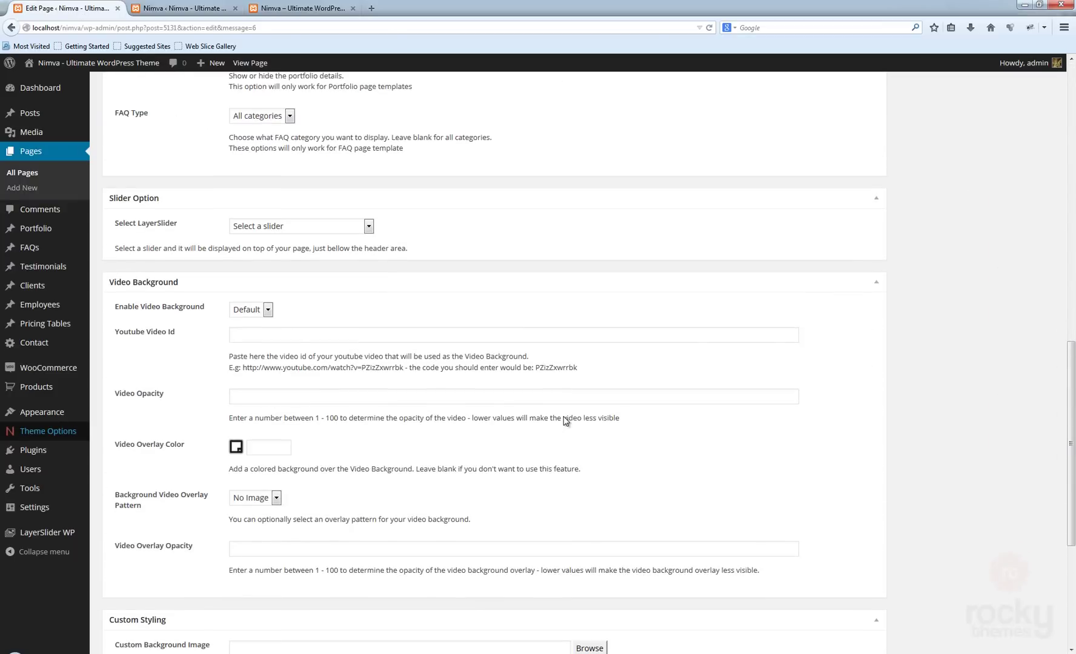
pyautogui.scroll(6, 563, 417)
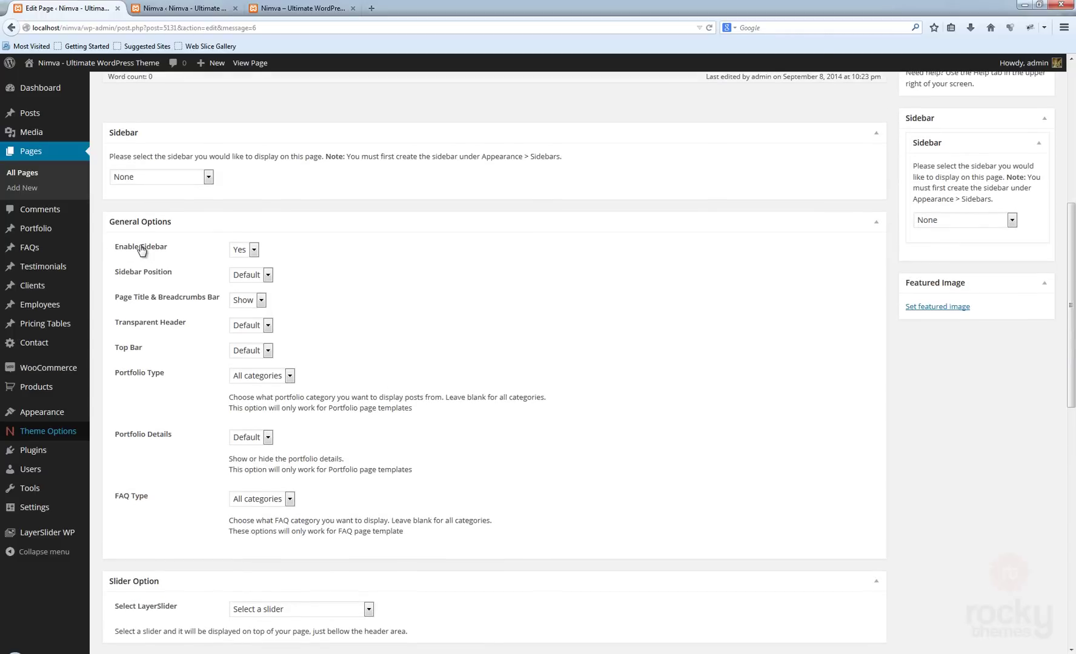
pyautogui.scroll(2, 422, 300)
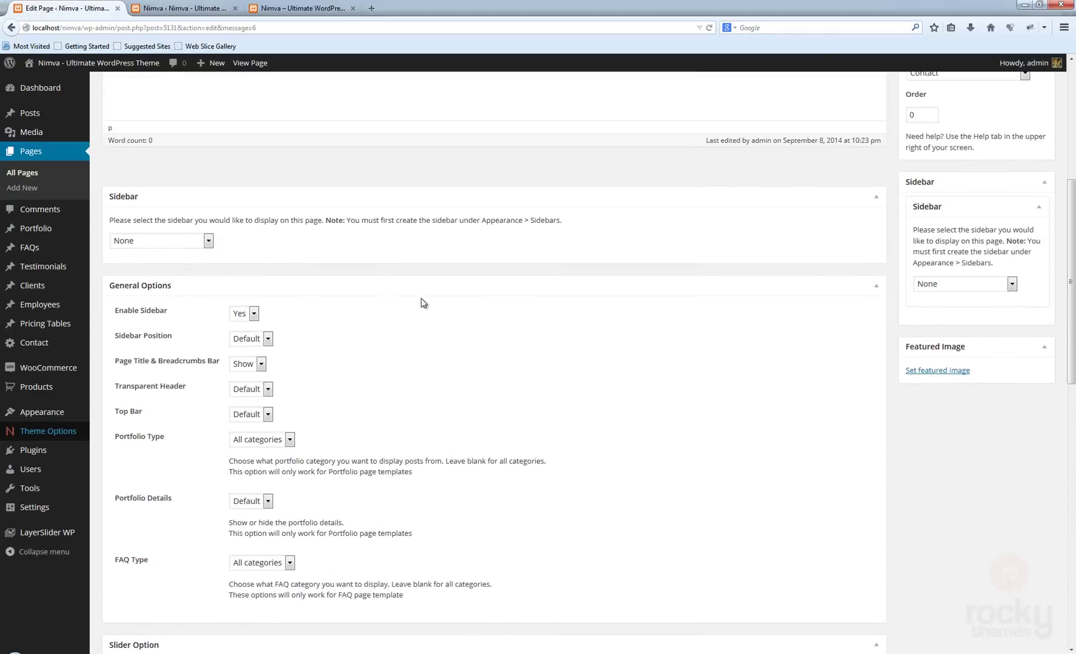
pyautogui.click(279, 7)
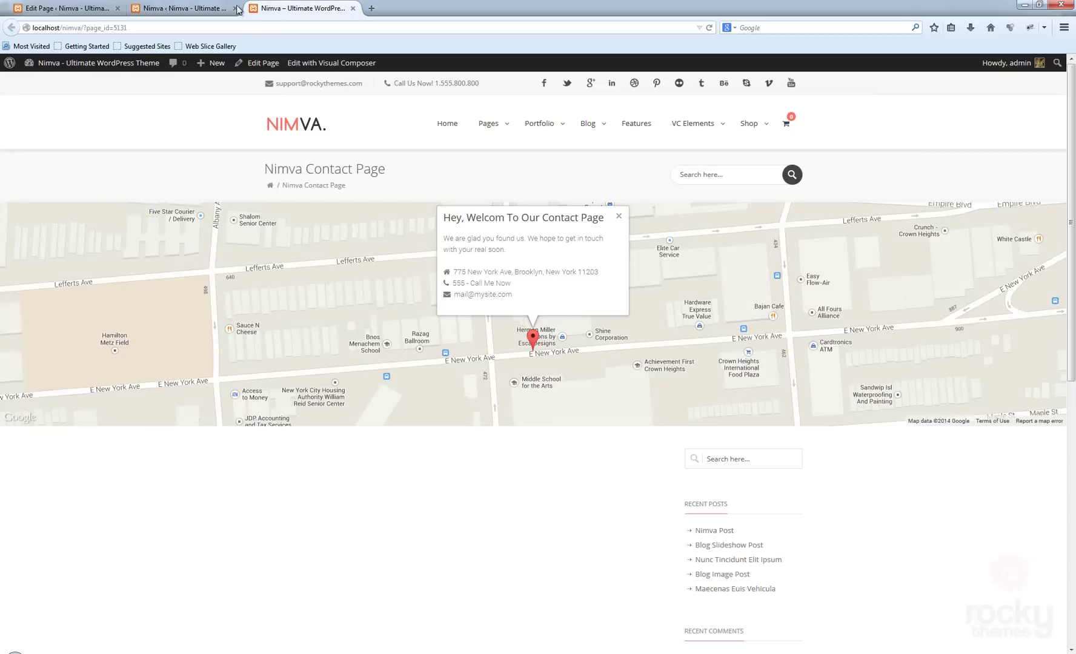
pyautogui.click(72, 8)
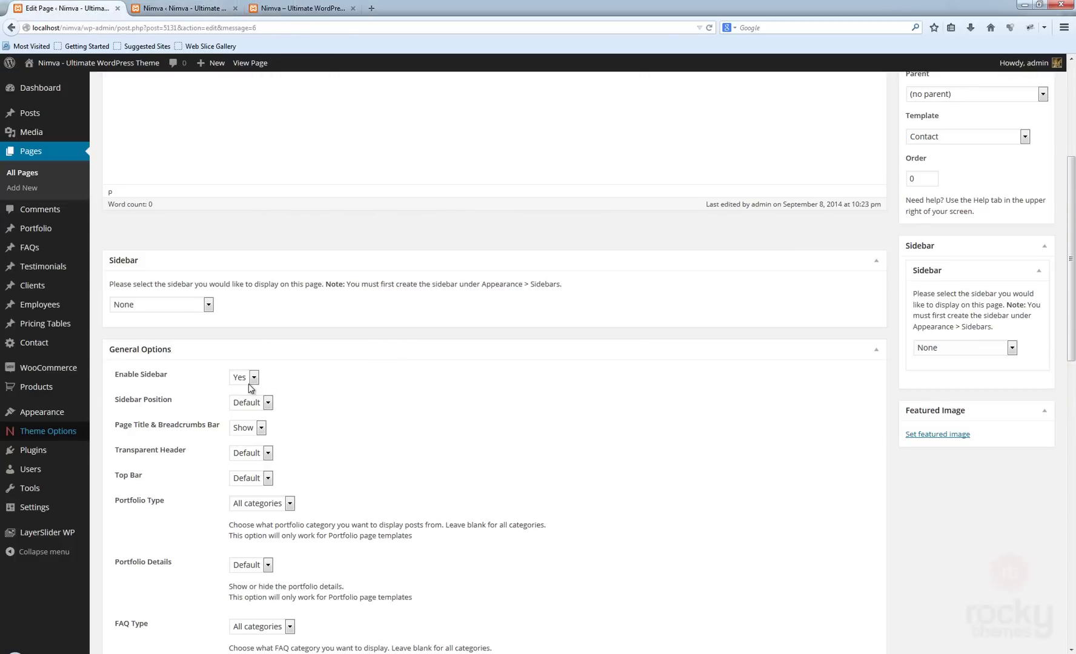
# - Set Enable Sidebar to No and Page Title & Breadcrumbs Bar to Hide, update, and reload the live page
pyautogui.scroll(2, 478, 443)
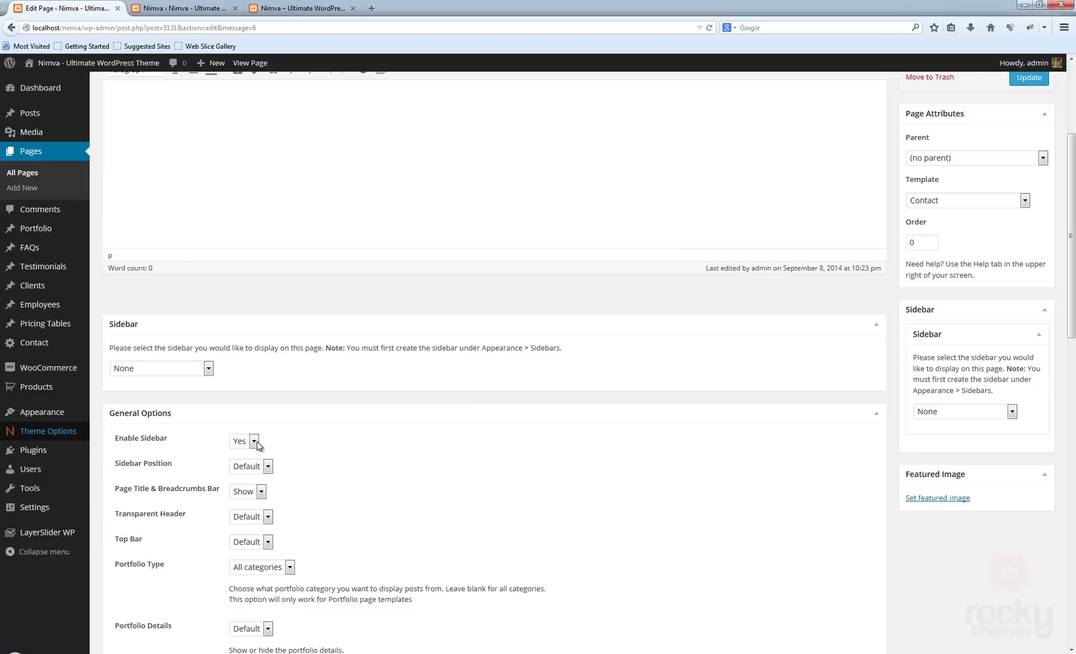
pyautogui.click(252, 441)
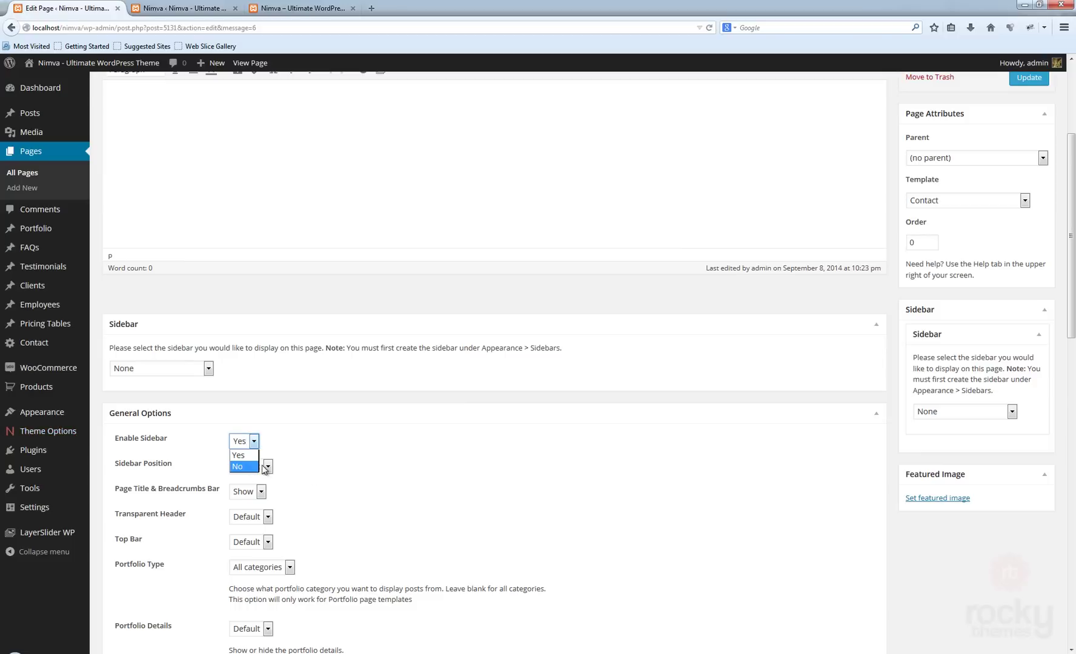
pyautogui.click(253, 466)
pyautogui.scroll(-2, 480, 505)
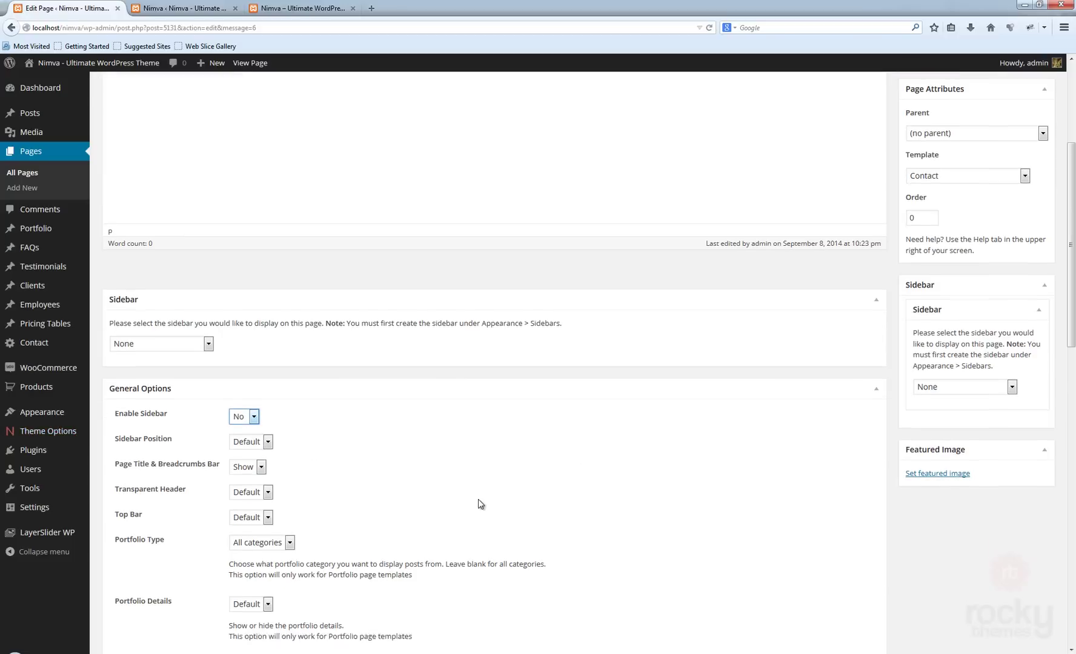
pyautogui.scroll(2, 303, 485)
pyautogui.click(256, 491)
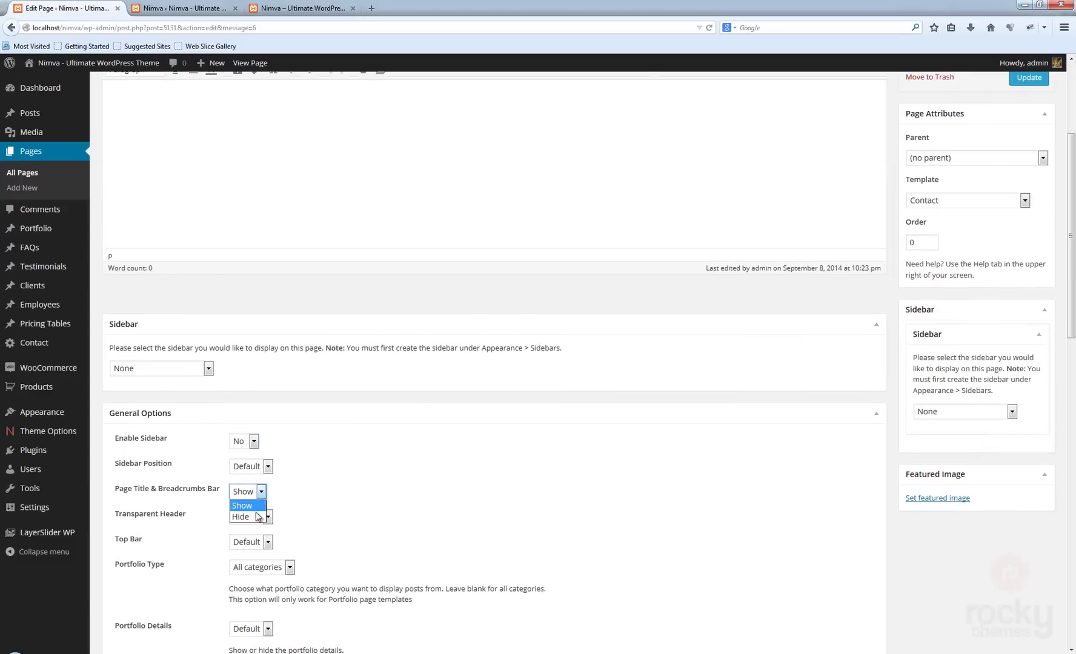
pyautogui.click(258, 516)
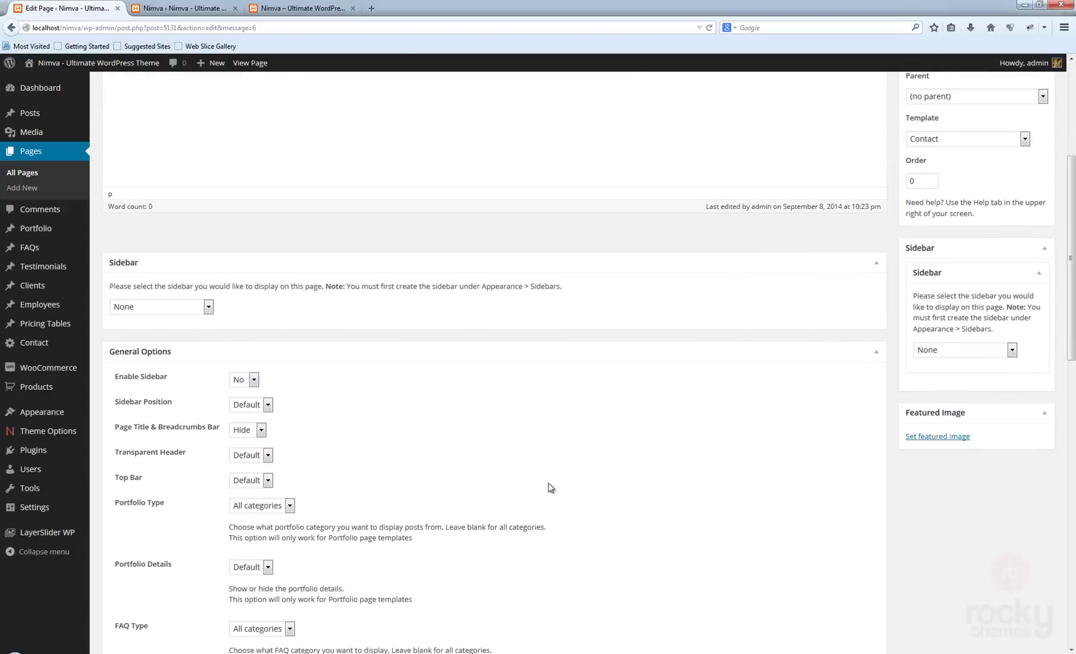
pyautogui.scroll(5, 943, 363)
pyautogui.click(1020, 270)
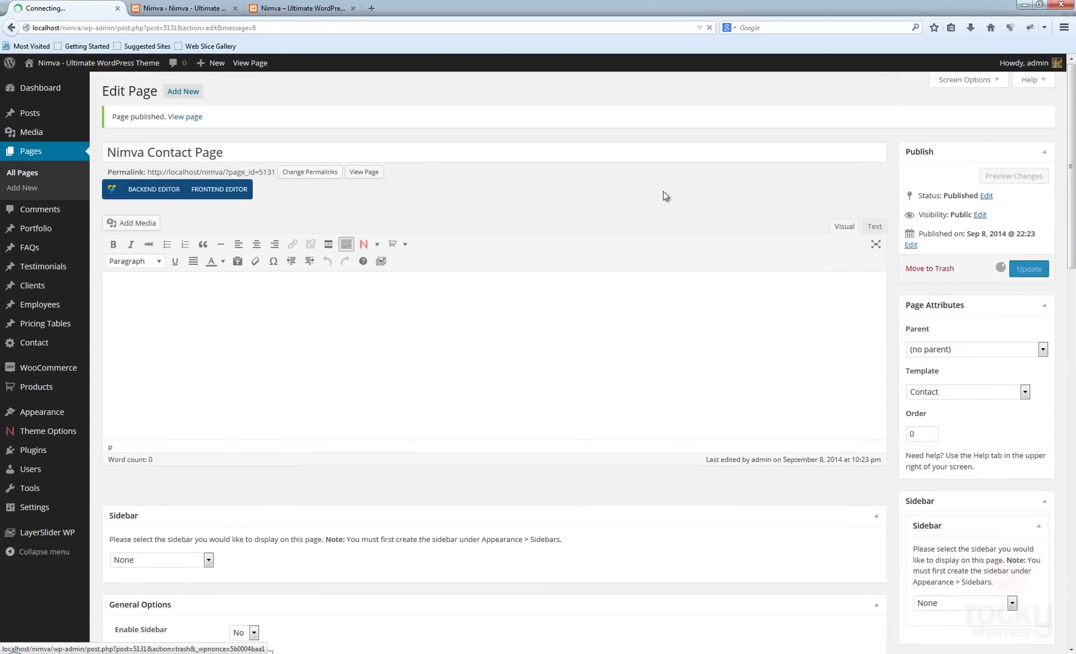
pyautogui.click(297, 8)
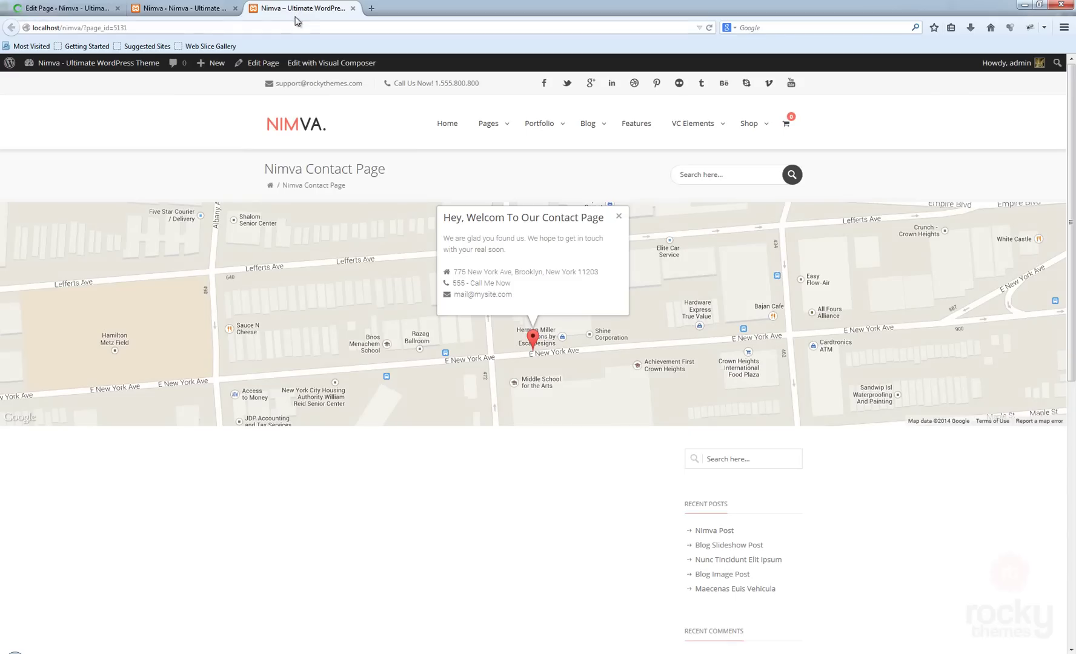
pyautogui.click(709, 28)
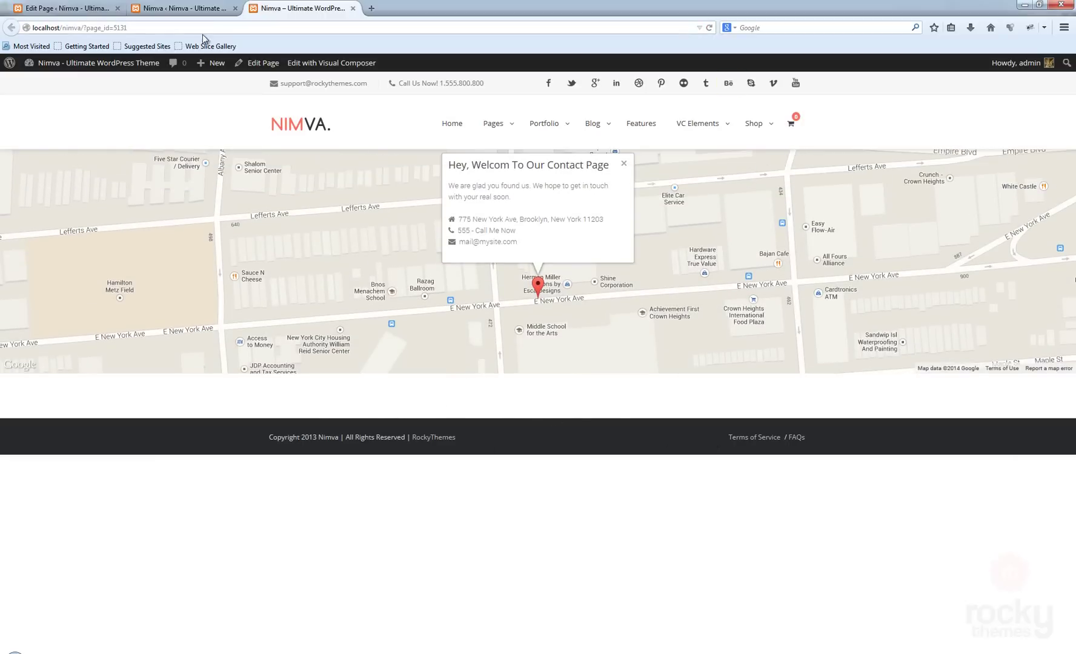
# - Switch the contact page to the Backend Editor and add a 1/2 + 1/2 two-column row
pyautogui.click(78, 12)
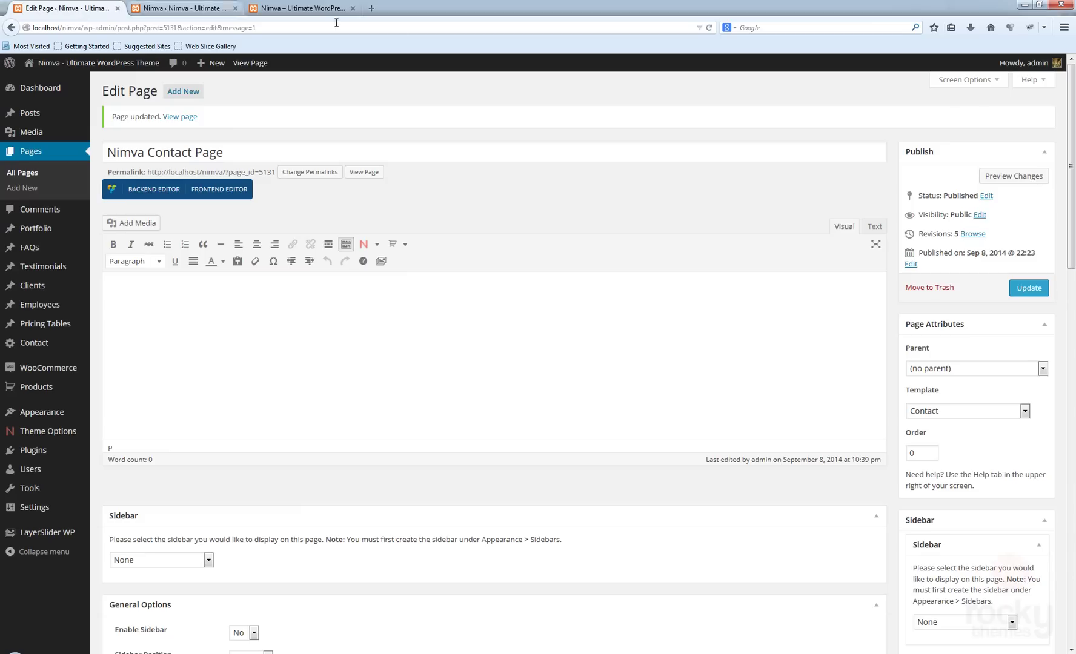
pyautogui.click(147, 189)
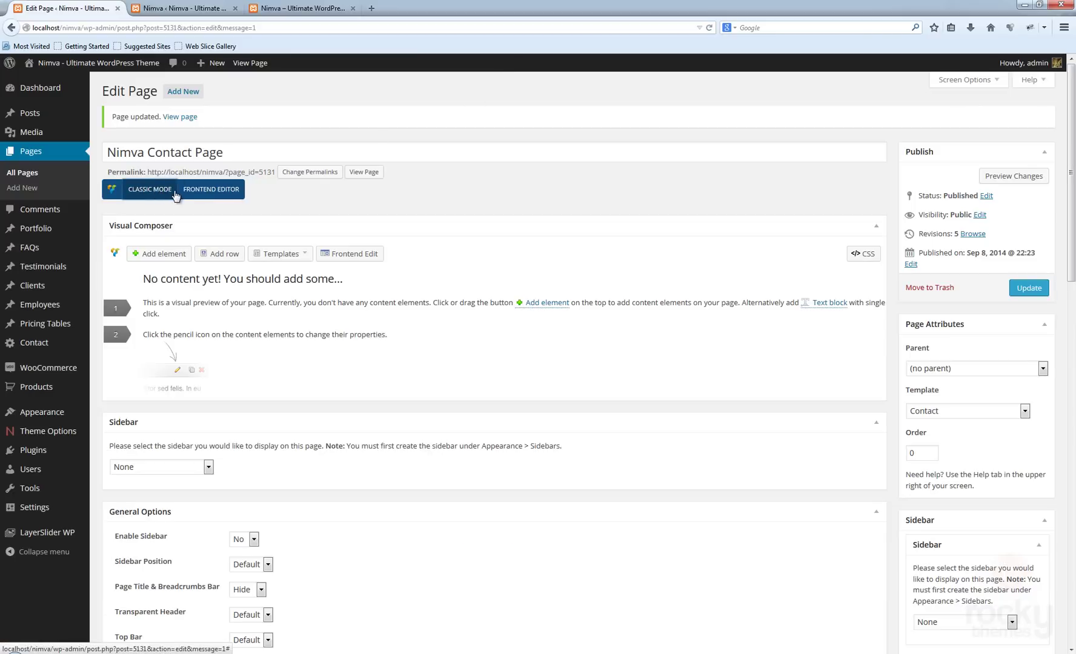
pyautogui.click(221, 255)
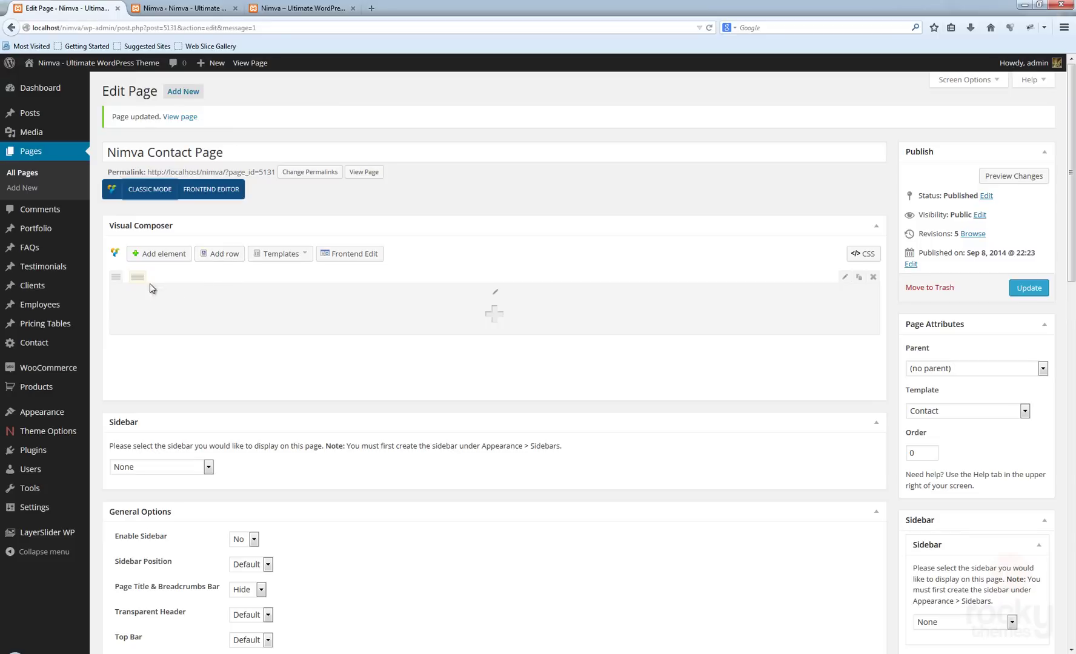
pyautogui.moveTo(138, 278)
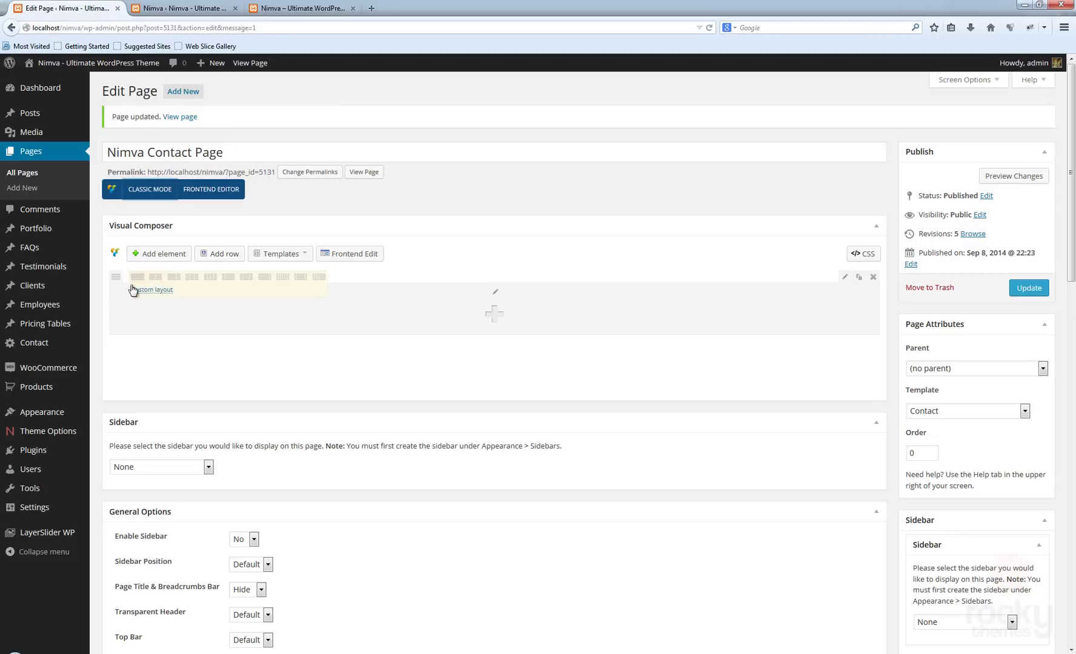
pyautogui.click(155, 277)
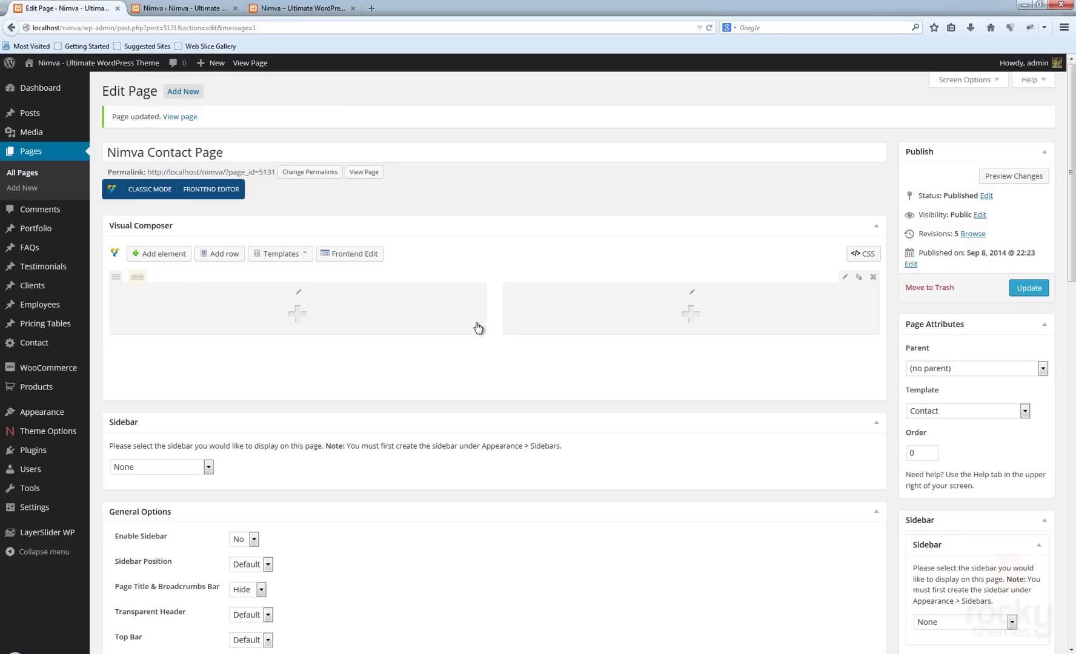
# - Add a Title element to the left column, replacing its placeholder text with 'Contact Us Text'
pyautogui.click(297, 314)
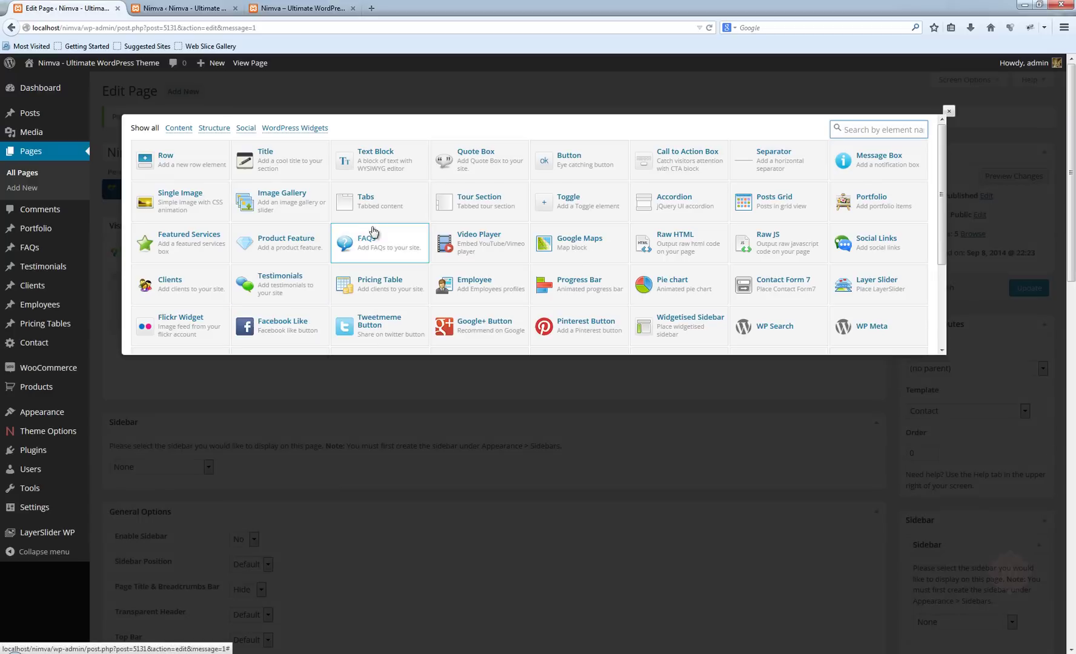
pyautogui.click(267, 162)
pyautogui.moveTo(381, 174); pyautogui.dragTo(283, 174)
pyautogui.write('Contact Us Text')
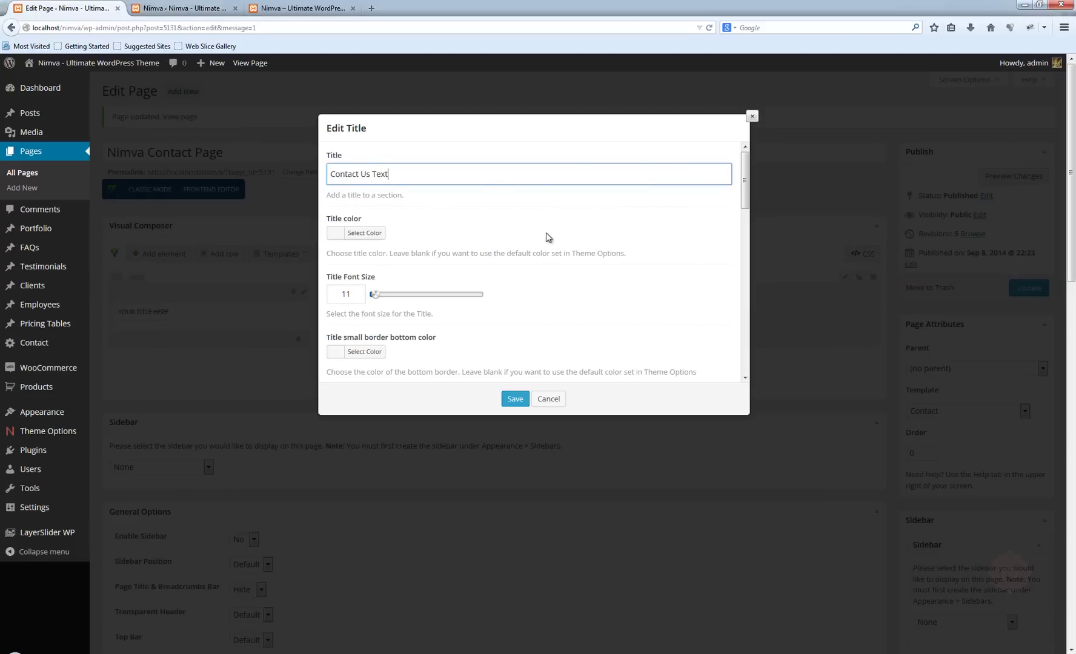
# - Choose the pin icon as the Title Icon and save the title element
pyautogui.scroll(-5, 539, 248)
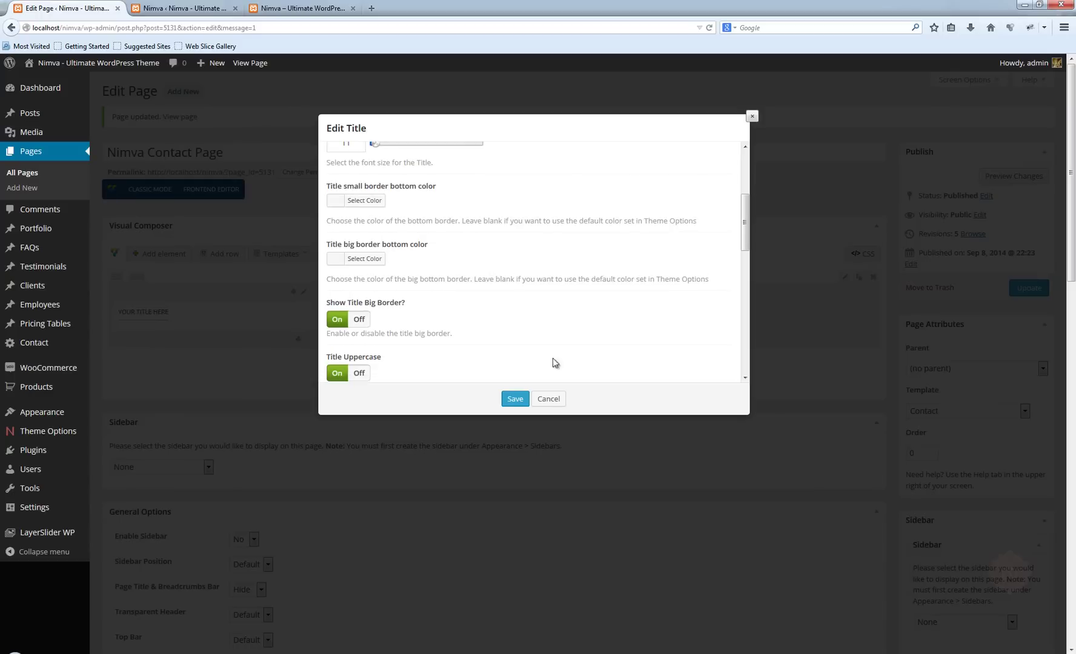
pyautogui.scroll(-8, 560, 300)
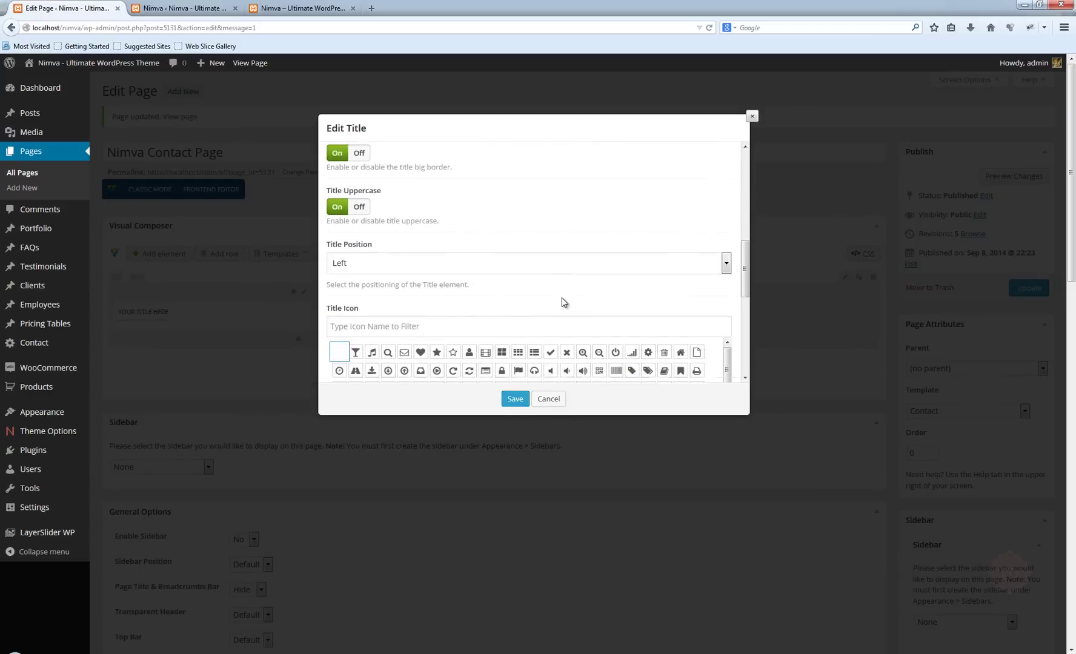
pyautogui.scroll(-1, 560, 287)
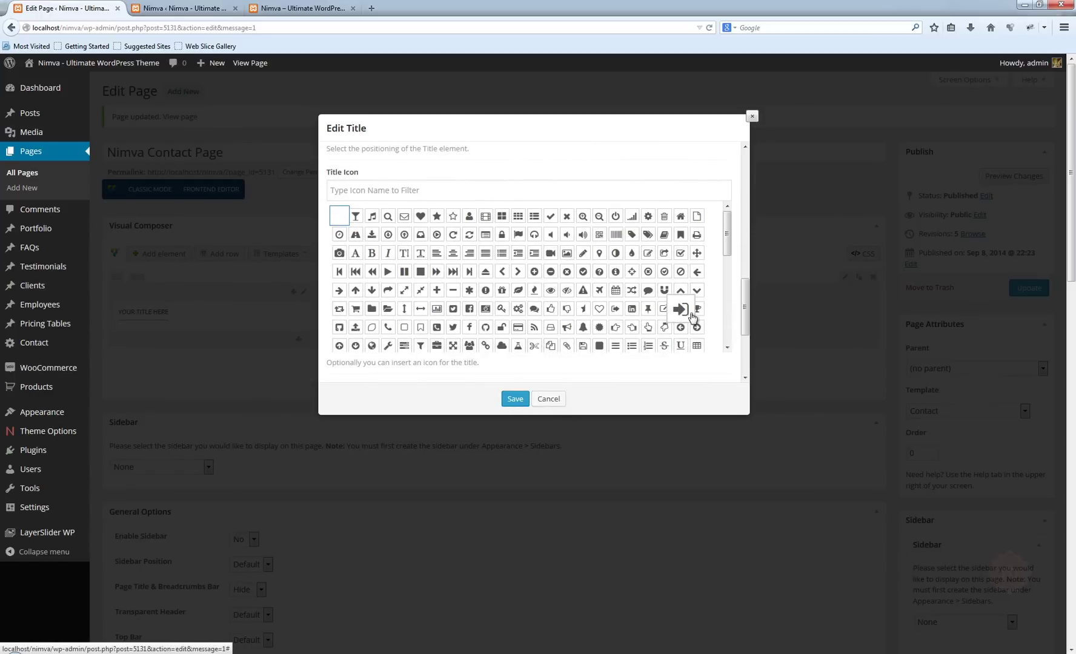
pyautogui.click(375, 191)
pyautogui.write('pin')
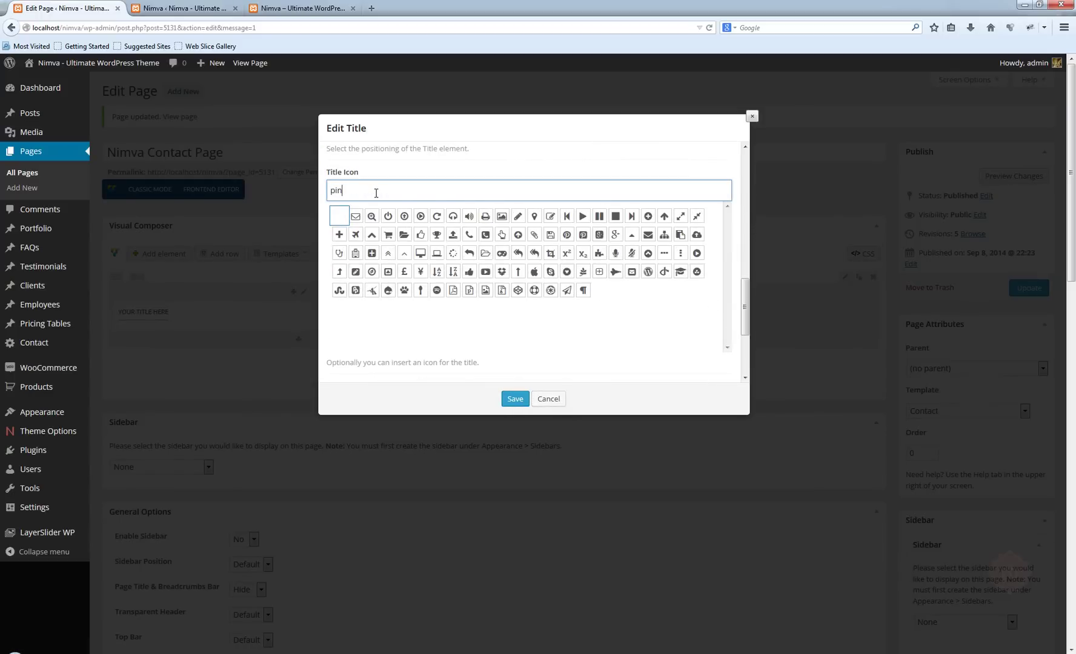
pyautogui.press('BackSpace')
pyautogui.press('BackSpace')
pyautogui.press('BackSpace')
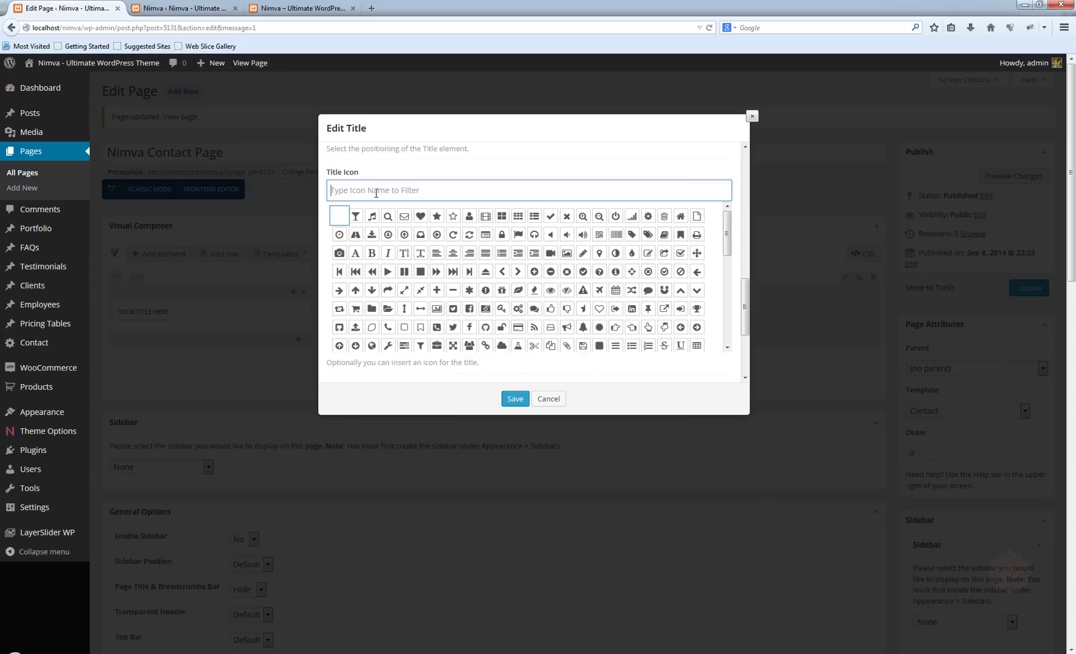
pyautogui.scroll(-2, 574, 251)
pyautogui.click(654, 252)
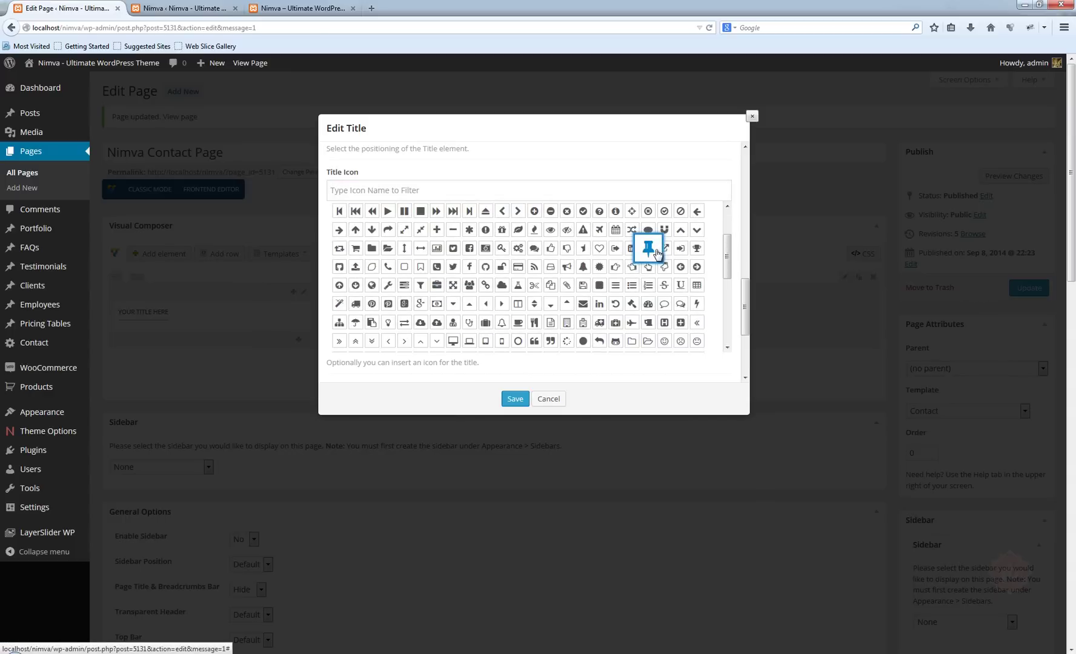
pyautogui.click(519, 400)
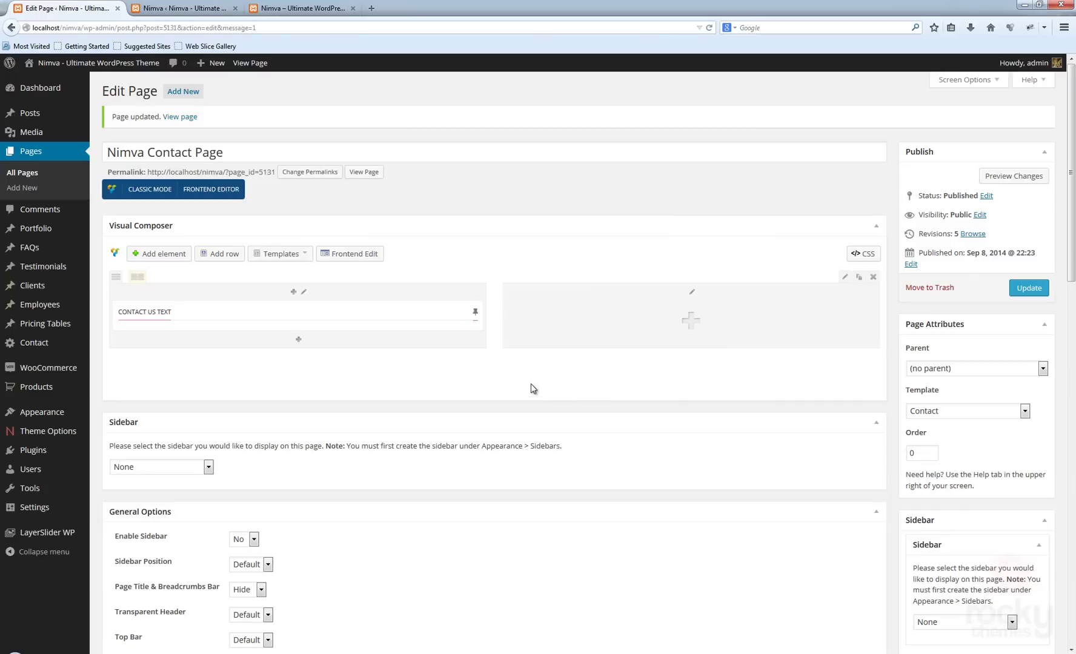
# - Add a text block to the left column and repeat its placeholder sentence into a long paragraph
pyautogui.click(299, 341)
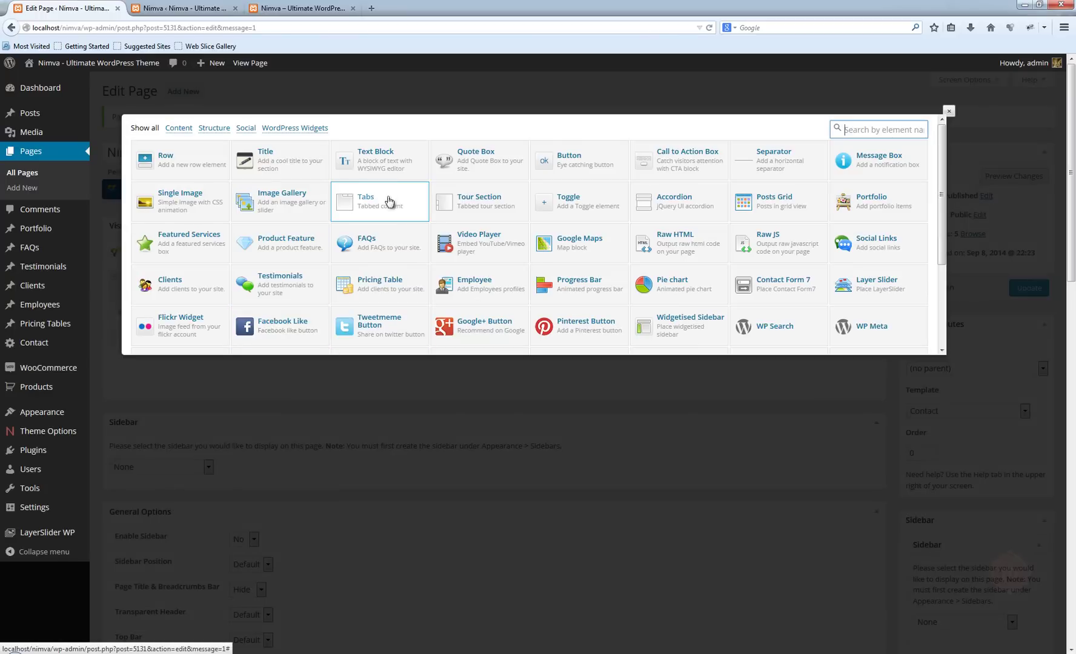
pyautogui.click(387, 168)
pyautogui.moveTo(330, 237); pyautogui.dragTo(501, 239)
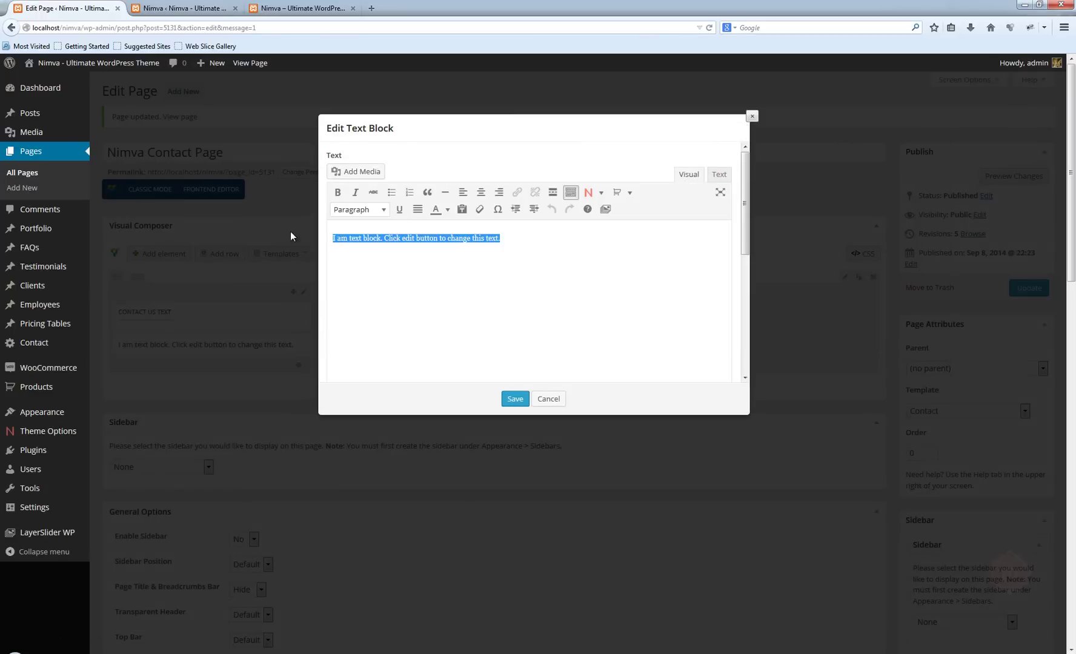
pyautogui.click(504, 240)
pyautogui.hotkey('ctrl', 'v')
pyautogui.hotkey('ctrl', 'v')
pyautogui.hotkey('ctrl', 'v')
pyautogui.hotkey('ctrl', 'v')
pyautogui.hotkey('ctrl', 'v')
pyautogui.hotkey('ctrl', 'v')
pyautogui.hotkey('ctrl', 'v')
pyautogui.hotkey('ctrl', 'v')
pyautogui.hotkey('ctrl', 'v')
pyautogui.hotkey('ctrl', 'v')
pyautogui.hotkey('ctrl', 'v')
pyautogui.hotkey('ctrl', 'v')
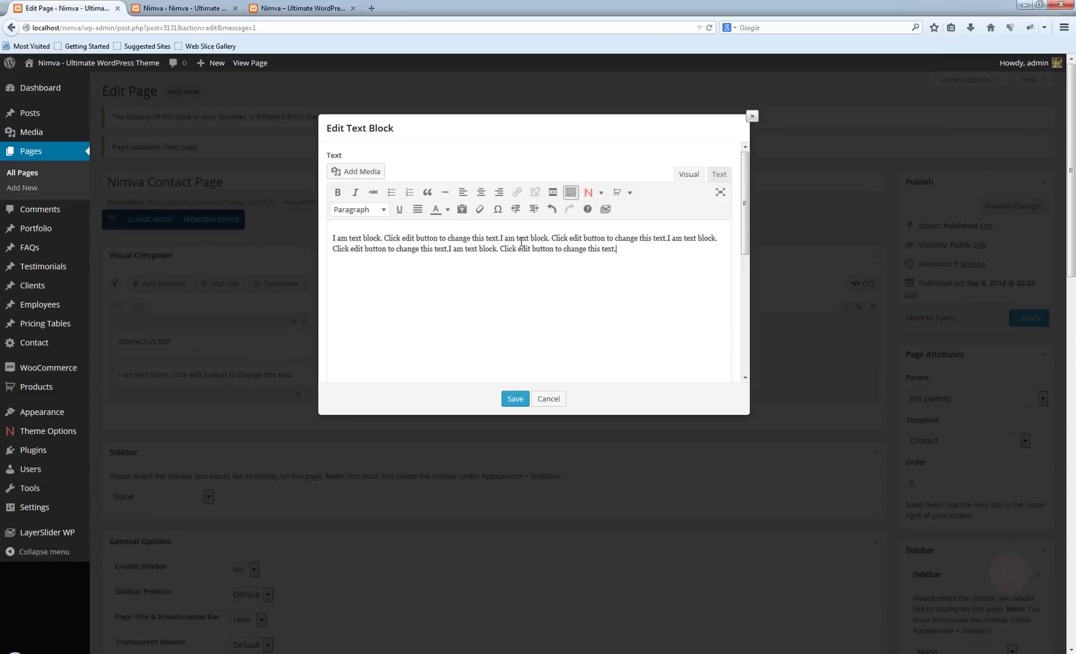
pyautogui.hotkey('ctrl', 'v')
pyautogui.hotkey('ctrl', 'v')
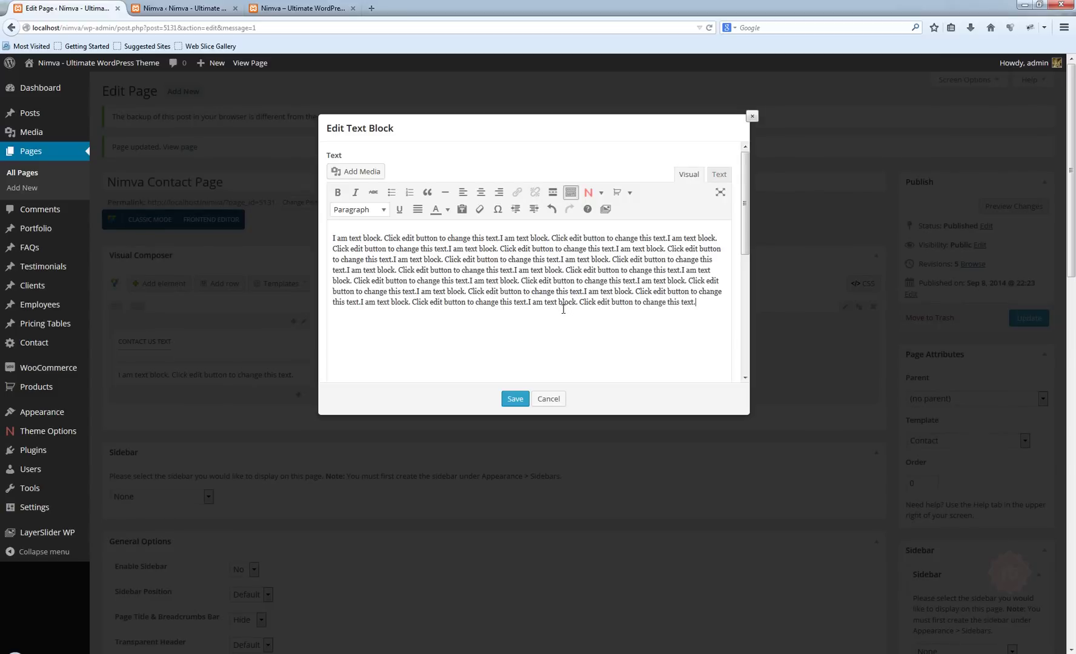
# - Duplicate the paragraph into a second identical paragraph and save the text block
pyautogui.moveTo(700, 302); pyautogui.dragTo(282, 224)
pyautogui.hotkey('ctrl', 'c')
pyautogui.click(699, 301)
pyautogui.hotkey('ctrl', 'v')
pyautogui.click(515, 399)
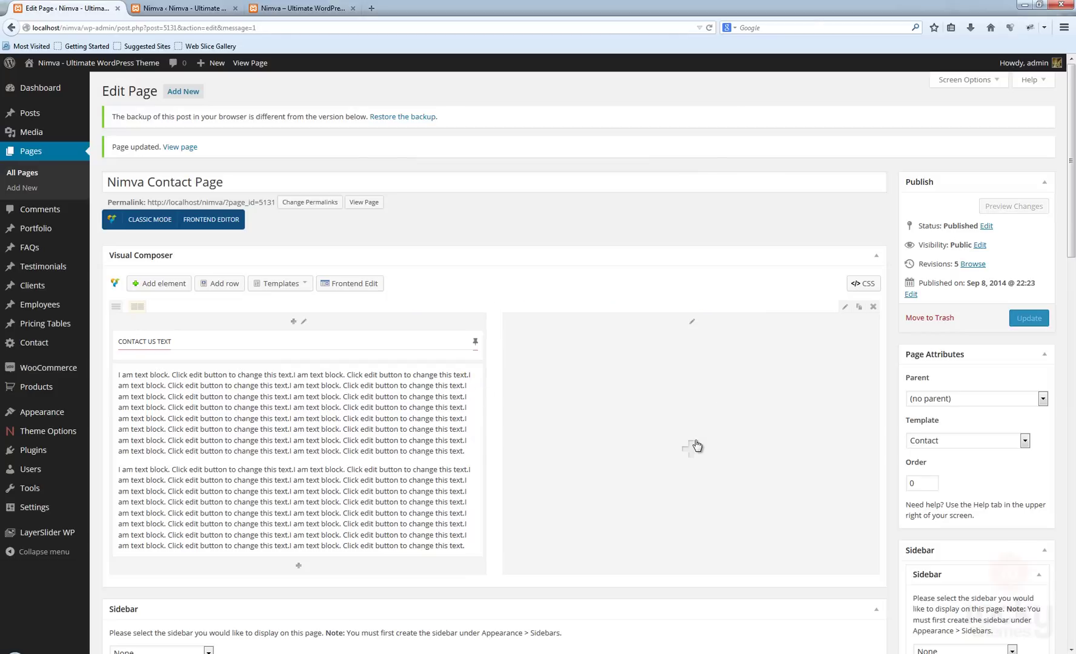
pyautogui.click(692, 447)
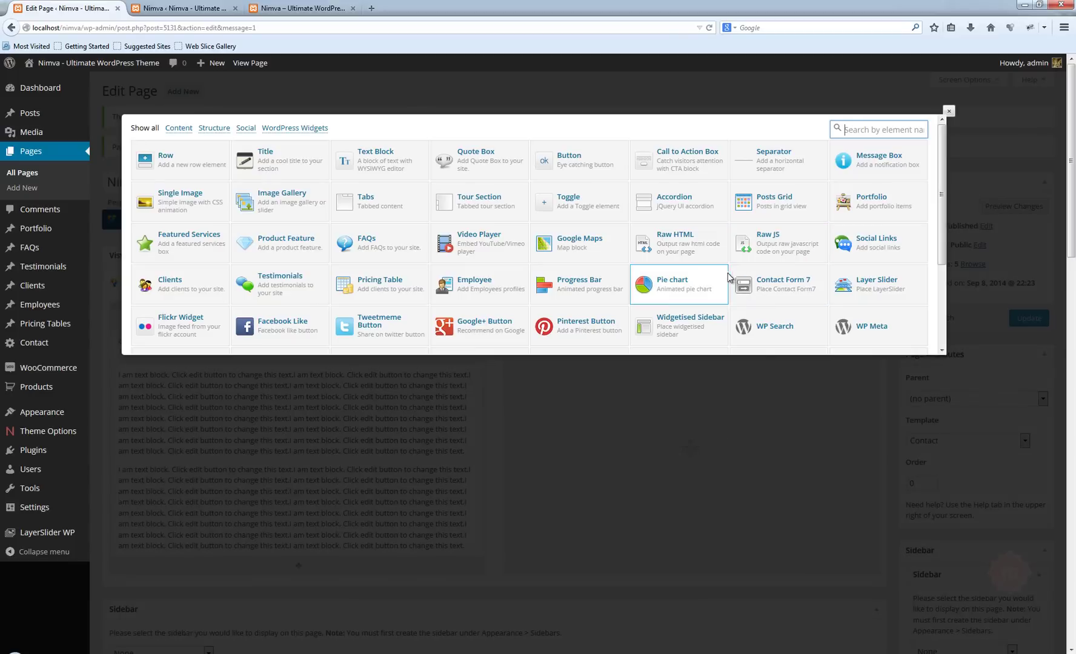
# - Add a Contact Form 7 element to the right column using 'Contact form with Captcha', then update the page
pyautogui.click(779, 292)
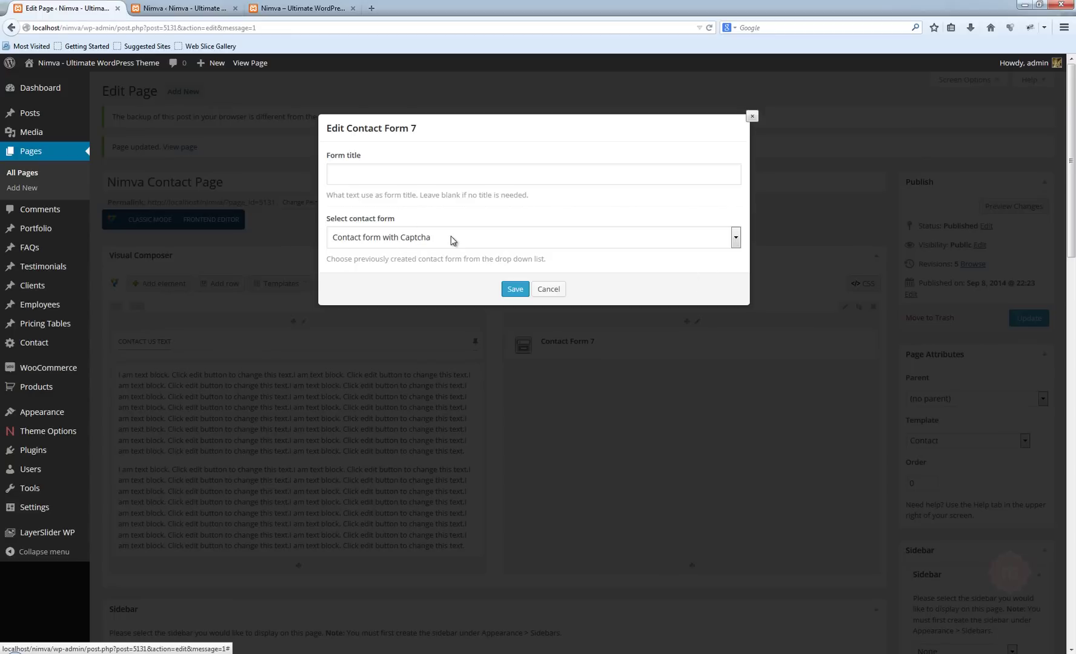
pyautogui.click(459, 243)
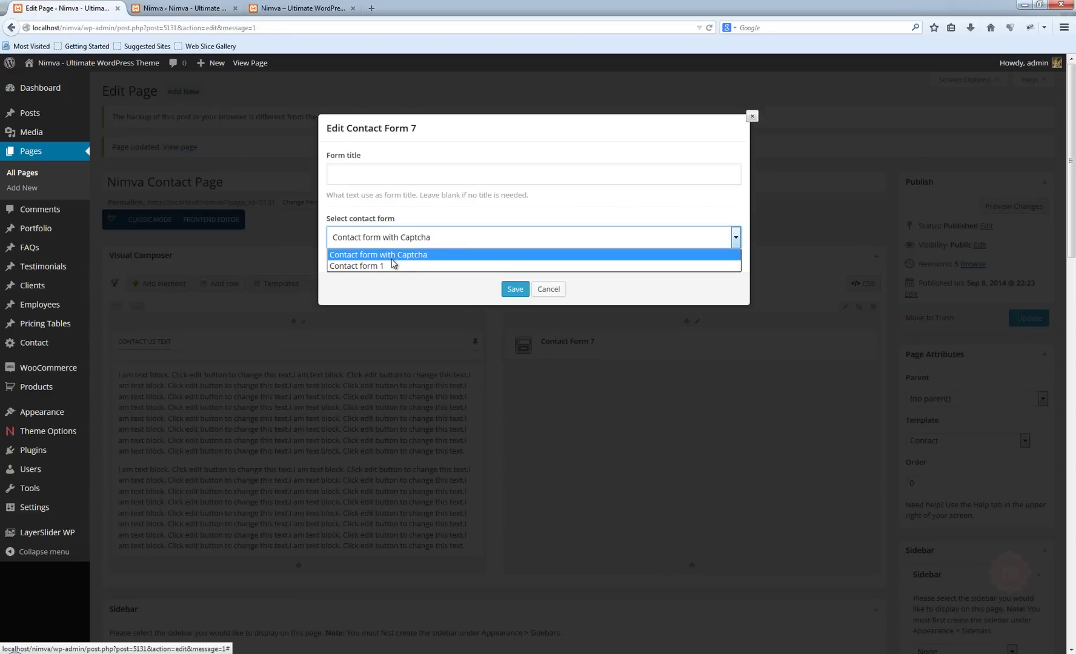
pyautogui.moveTo(43, 342)
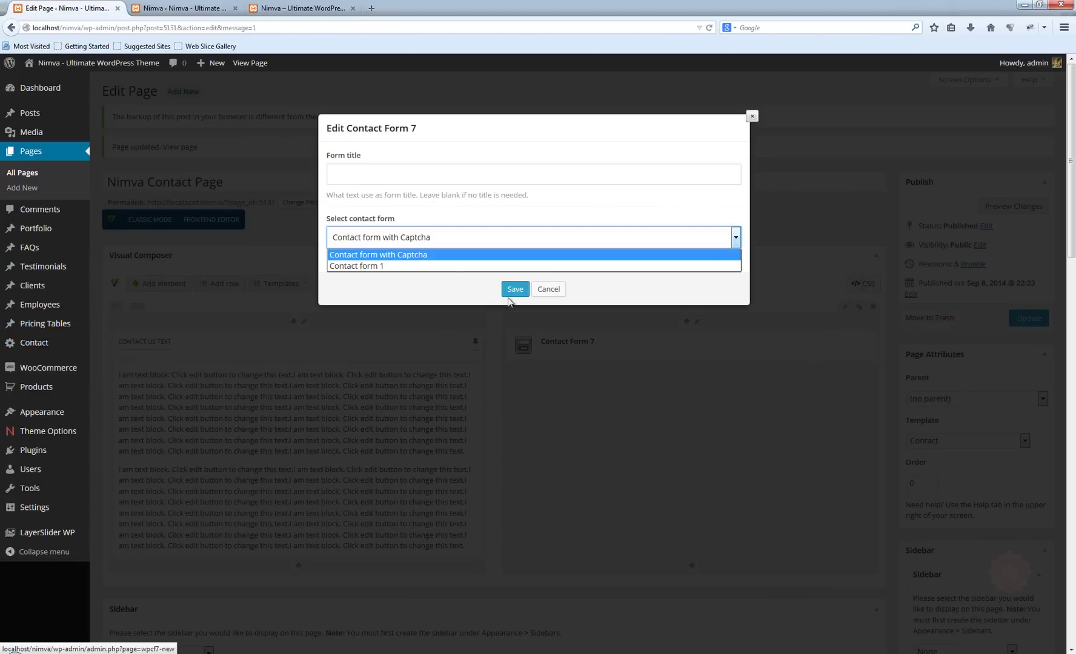
pyautogui.click(365, 254)
pyautogui.click(514, 289)
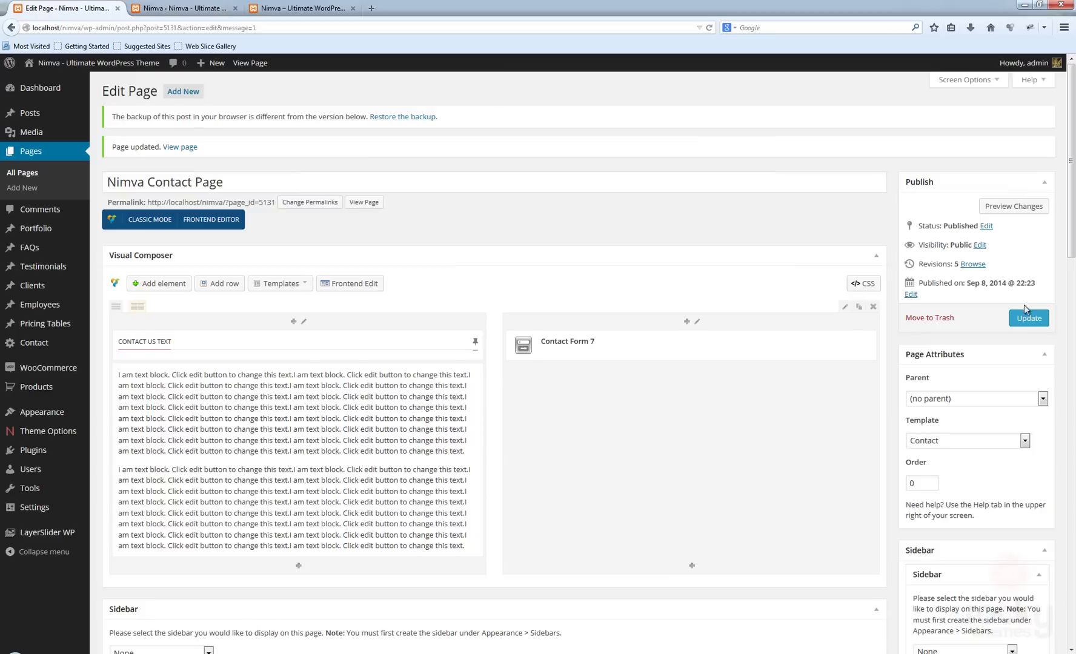
pyautogui.click(1028, 317)
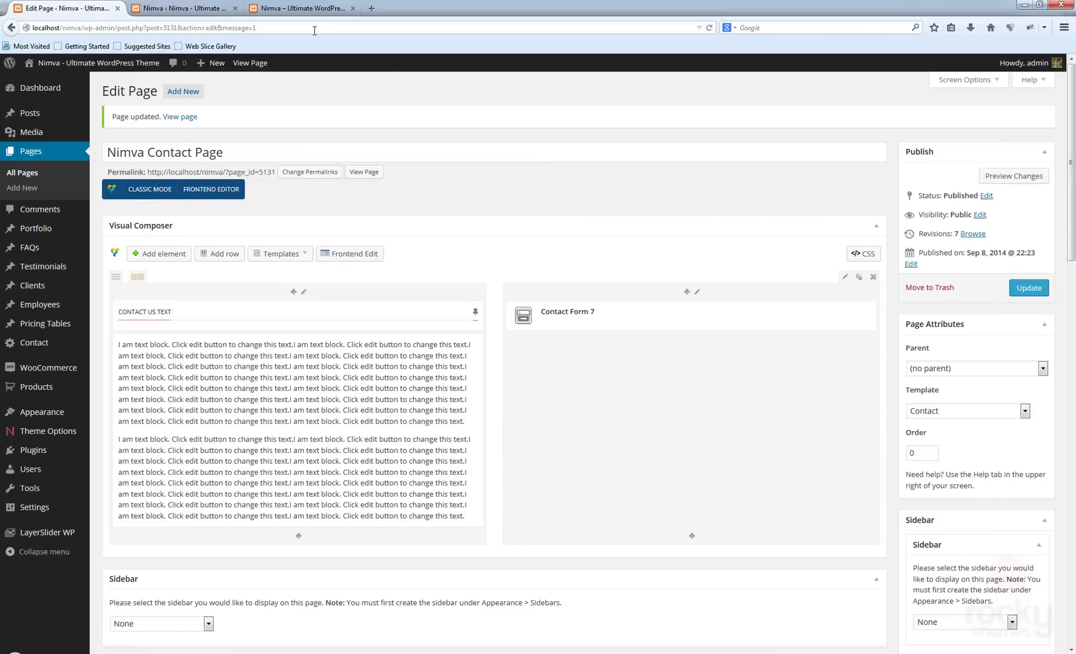
pyautogui.click(295, 9)
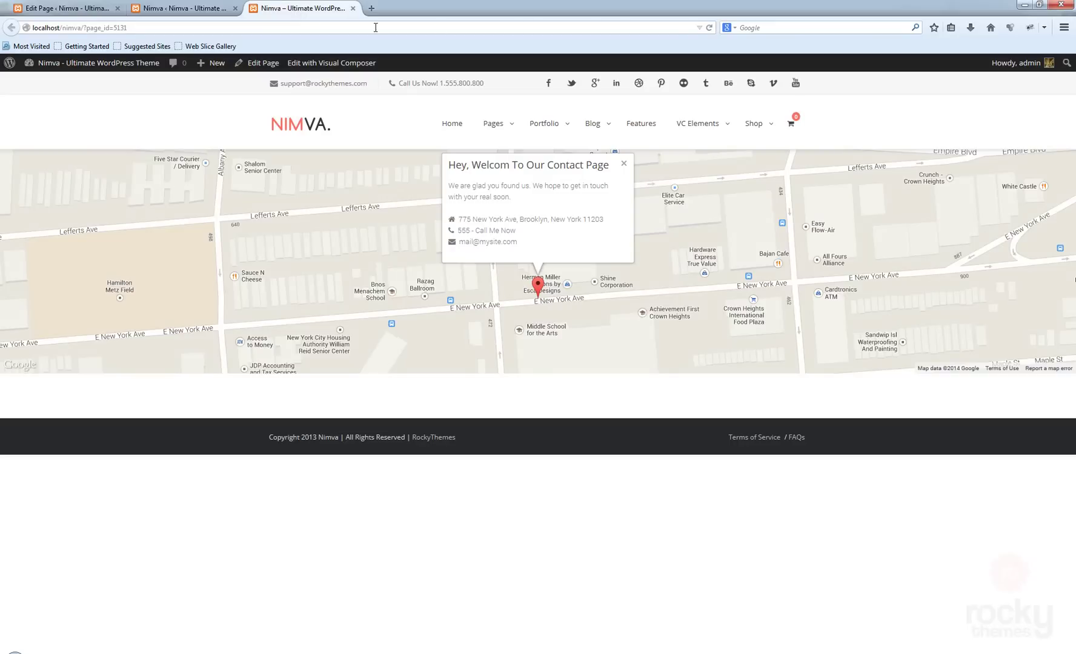
pyautogui.click(711, 30)
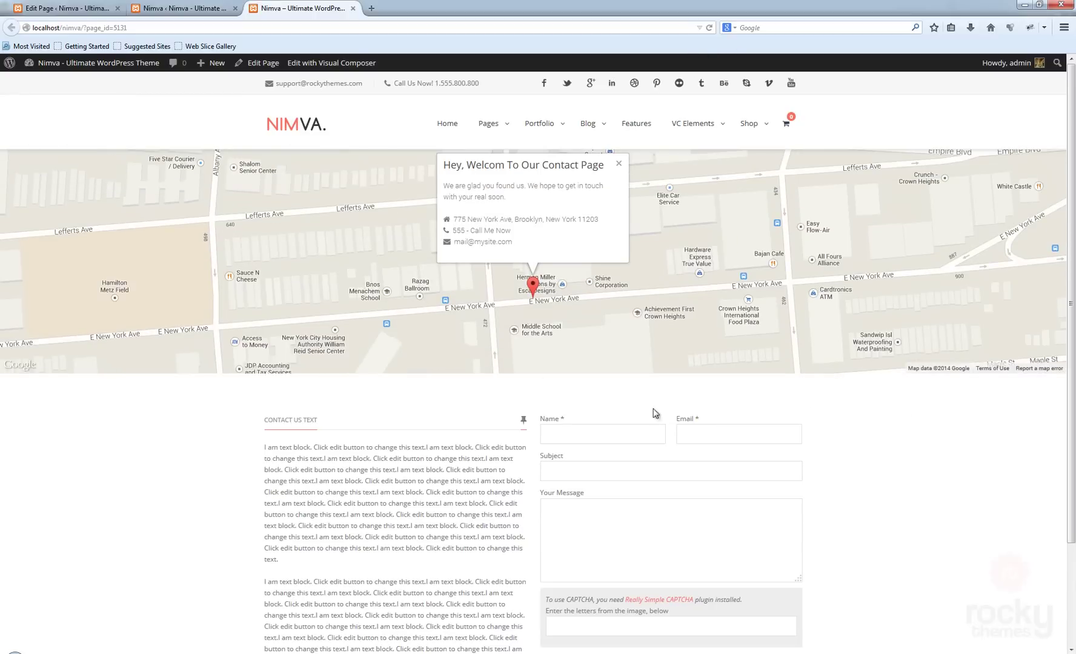
pyautogui.scroll(-1, 938, 431)
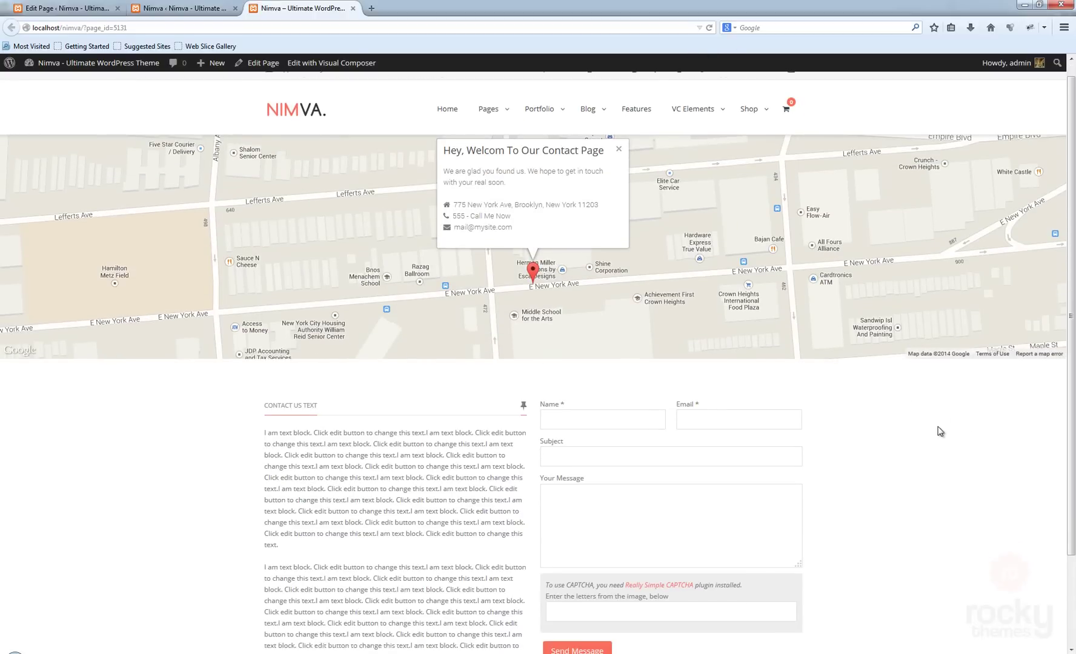
pyautogui.scroll(-3, 938, 431)
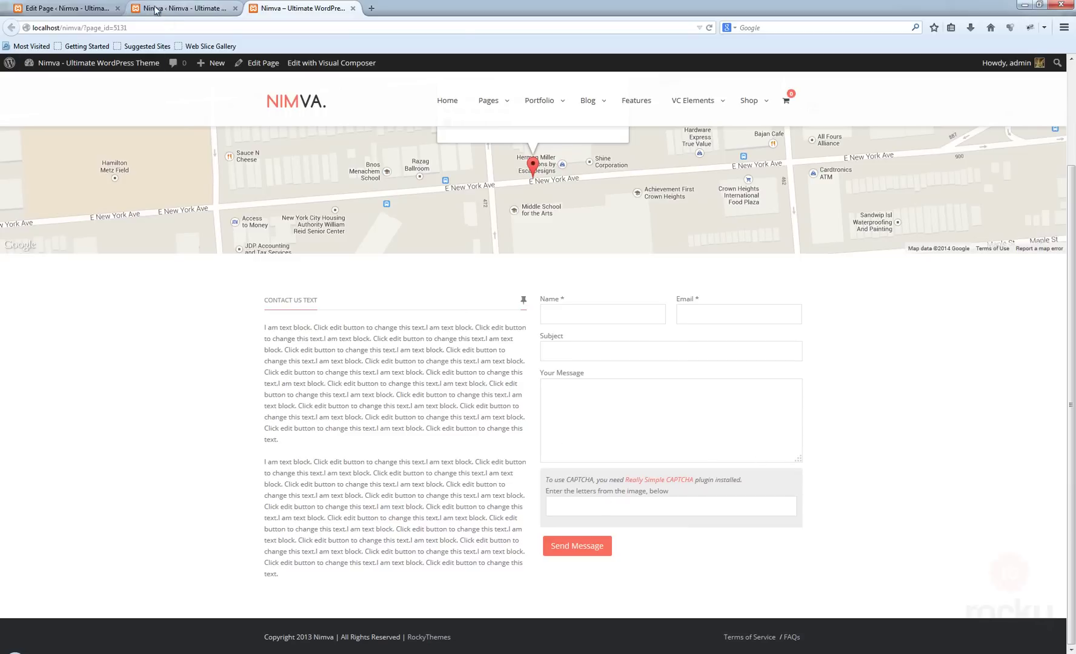
pyautogui.hotkey('ctrl', 'Tab')
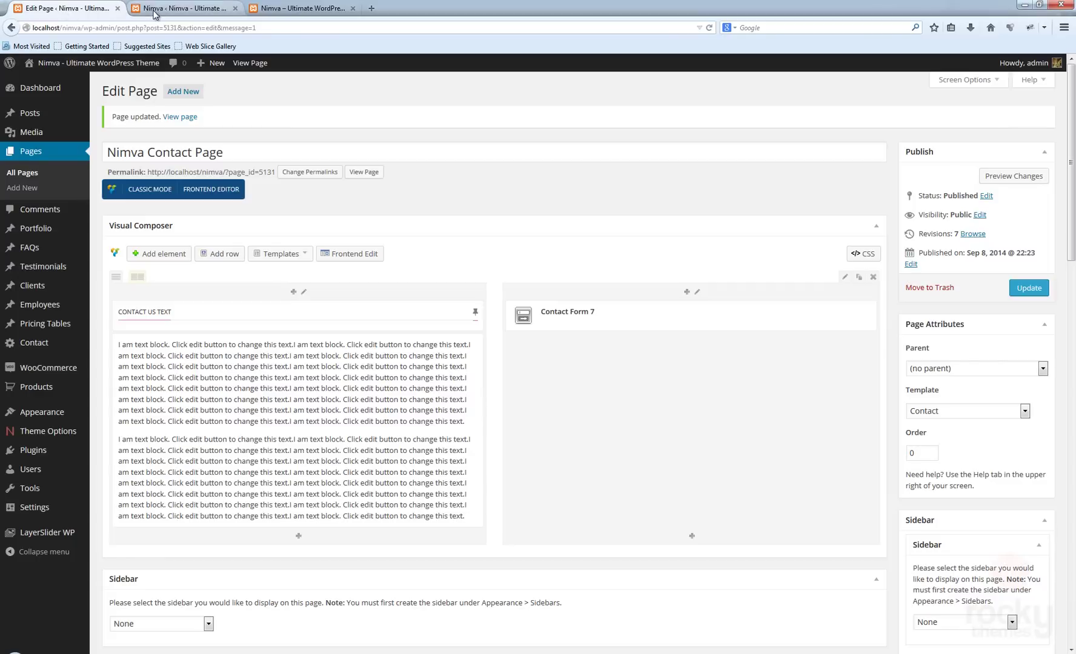
# - Set the two-column row's Padding Top to 0 and save the row settings
pyautogui.click(846, 279)
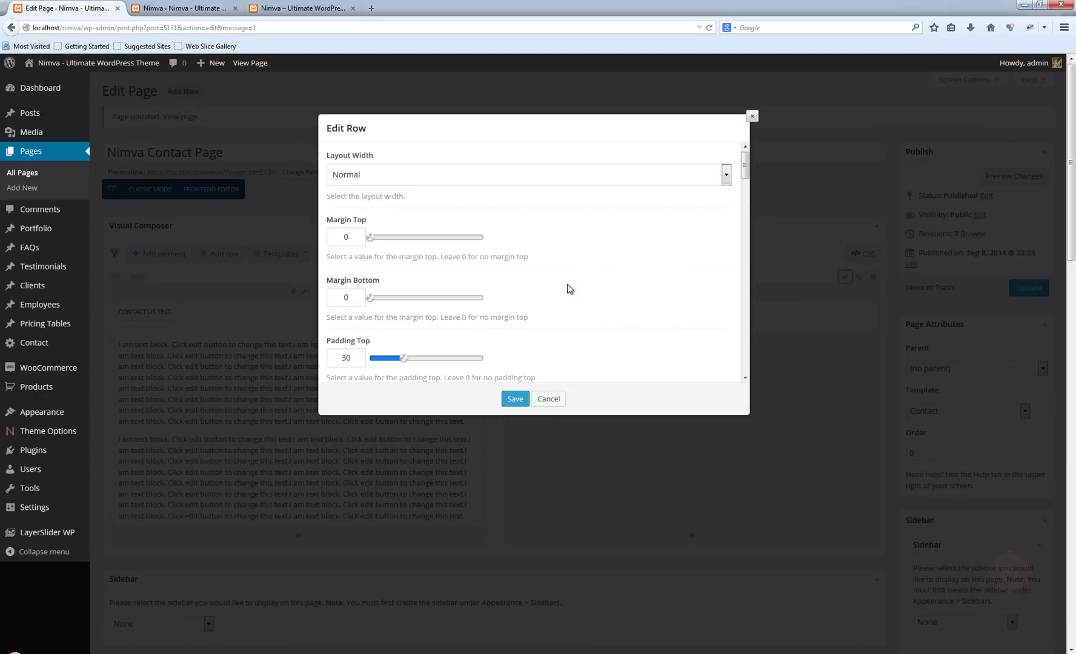
pyautogui.scroll(-1, 460, 315)
pyautogui.moveTo(404, 321); pyautogui.dragTo(349, 322)
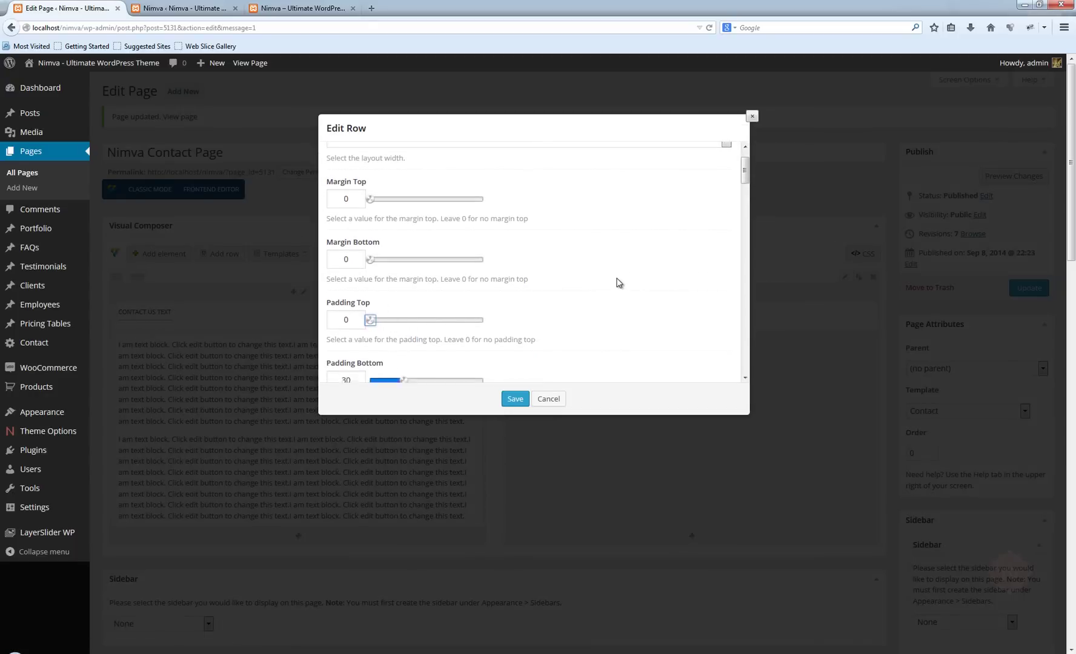
pyautogui.scroll(-1, 606, 287)
pyautogui.click(515, 400)
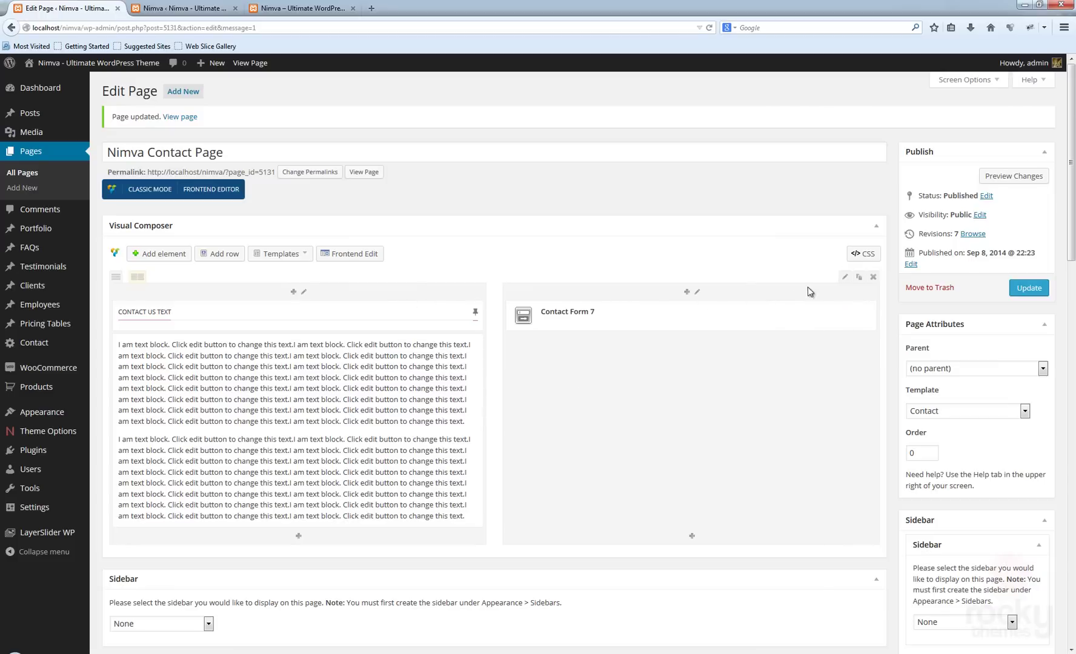
pyautogui.click(687, 293)
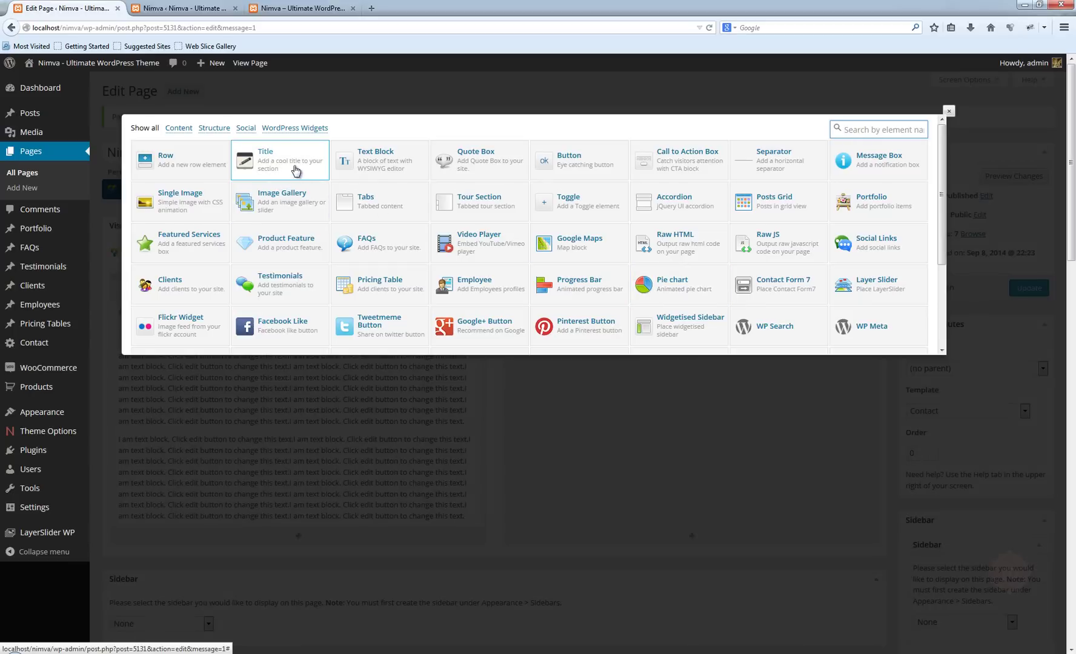
# - Add a 'Contact Form' title with a caret-down icon to the right column and update the page
pyautogui.click(267, 165)
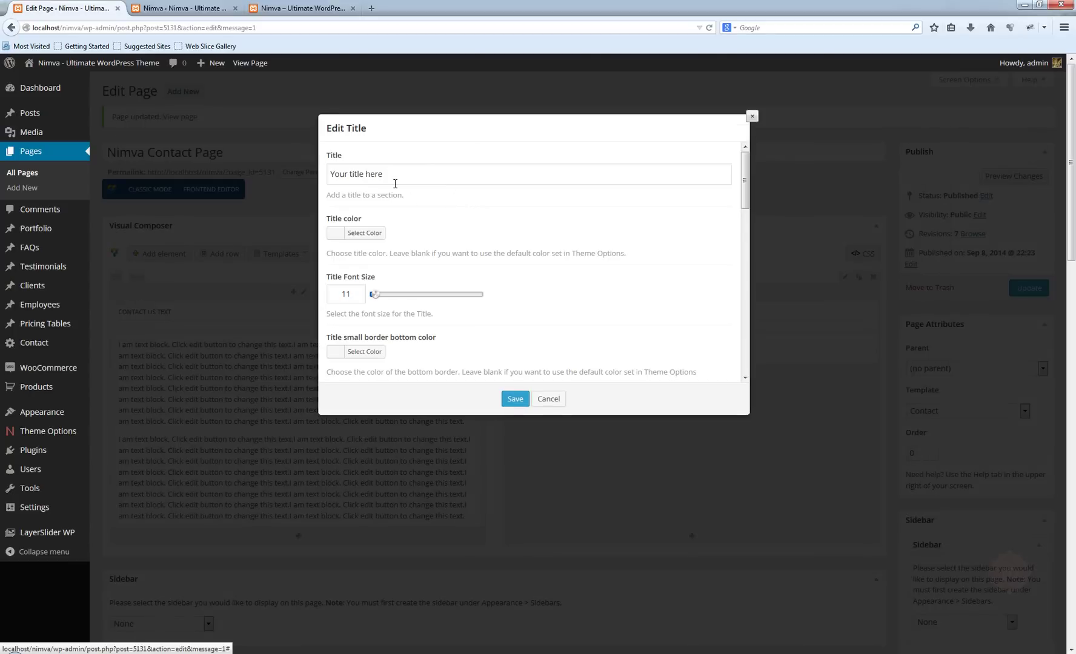
pyautogui.moveTo(385, 174); pyautogui.dragTo(254, 165)
pyautogui.write('Contact Form')
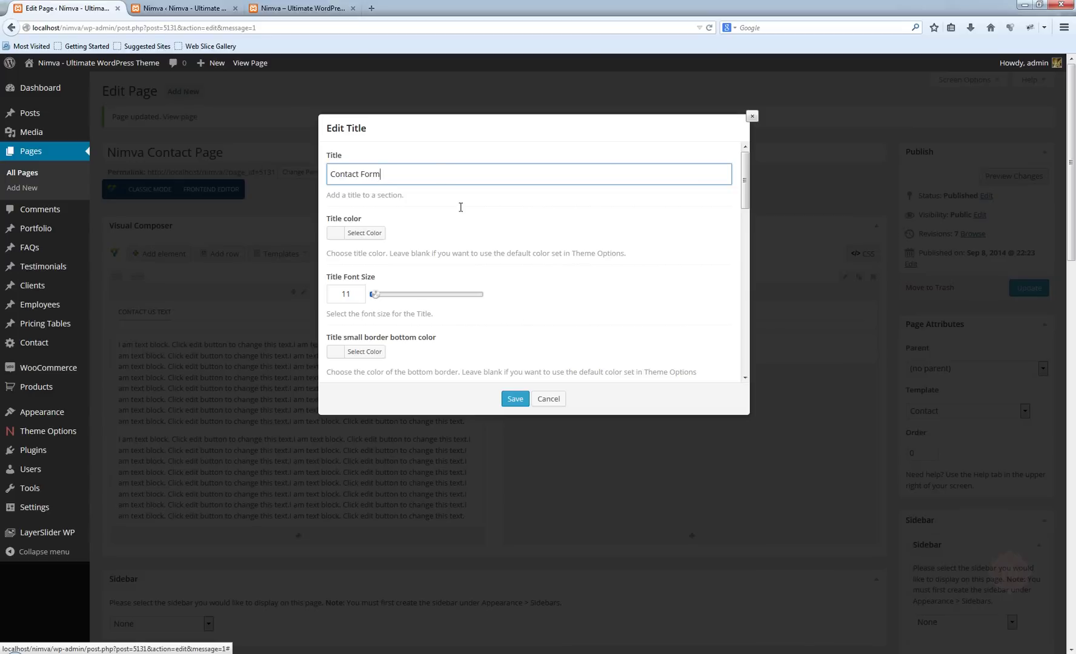
pyautogui.scroll(-7, 612, 308)
pyautogui.scroll(-10, 612, 308)
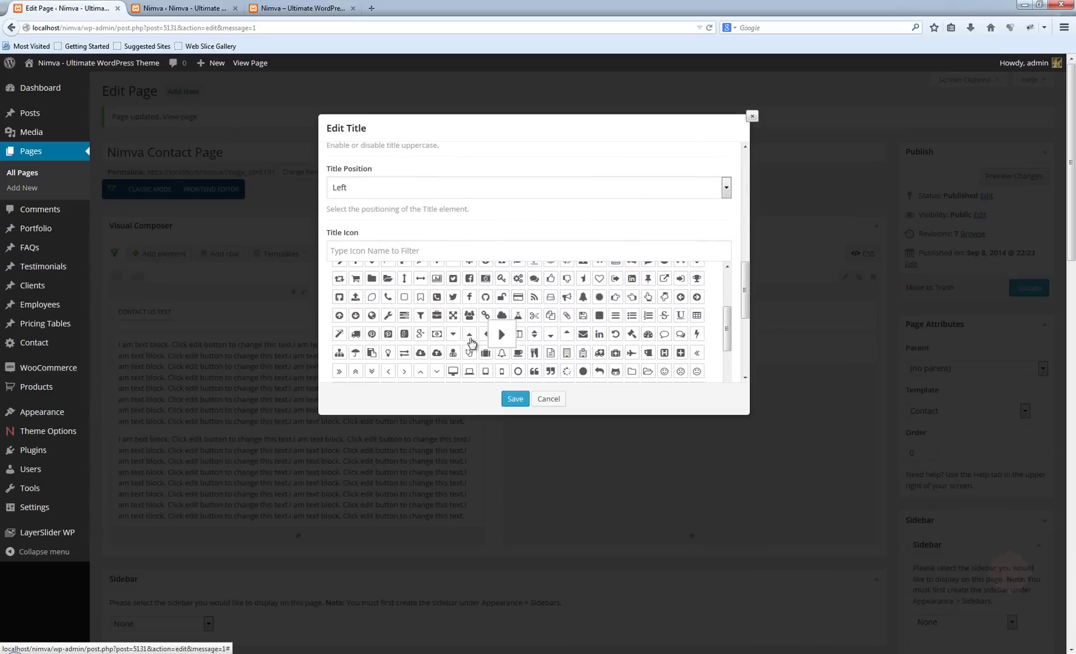
pyautogui.click(453, 335)
pyautogui.click(525, 402)
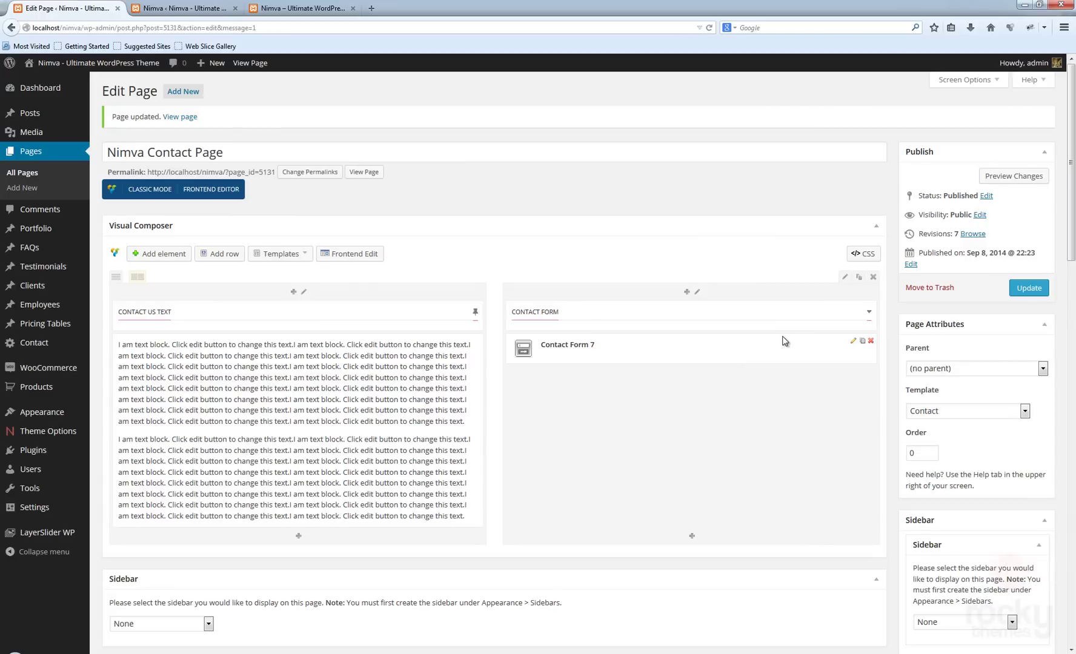
pyautogui.click(1028, 287)
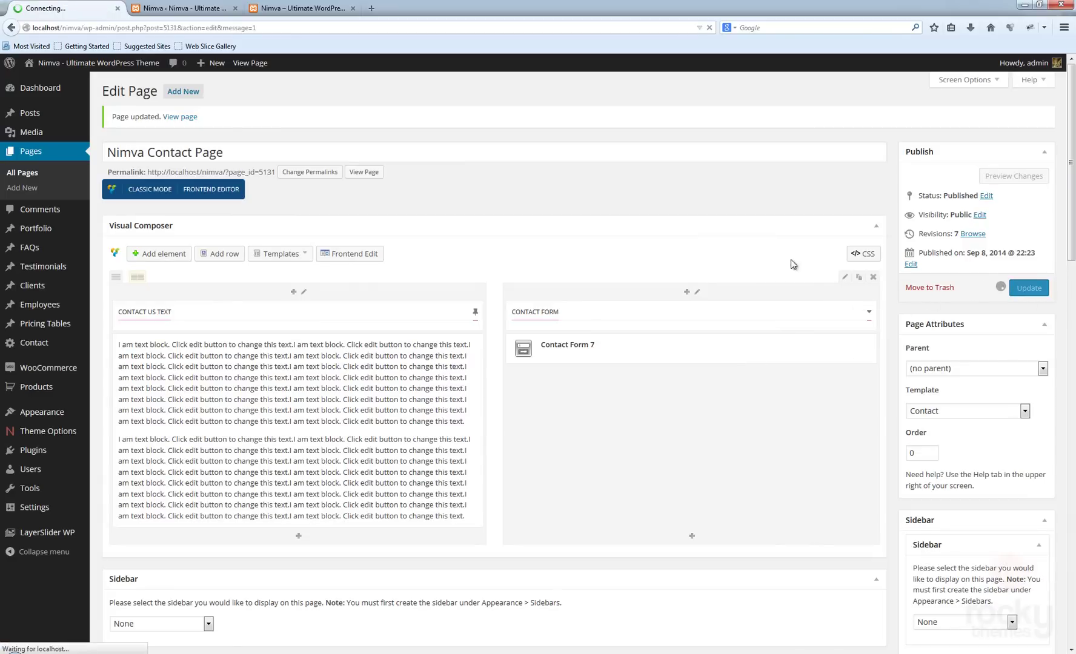
# - Reload the live contact page and scroll to check the map, text block and titled form
pyautogui.click(299, 10)
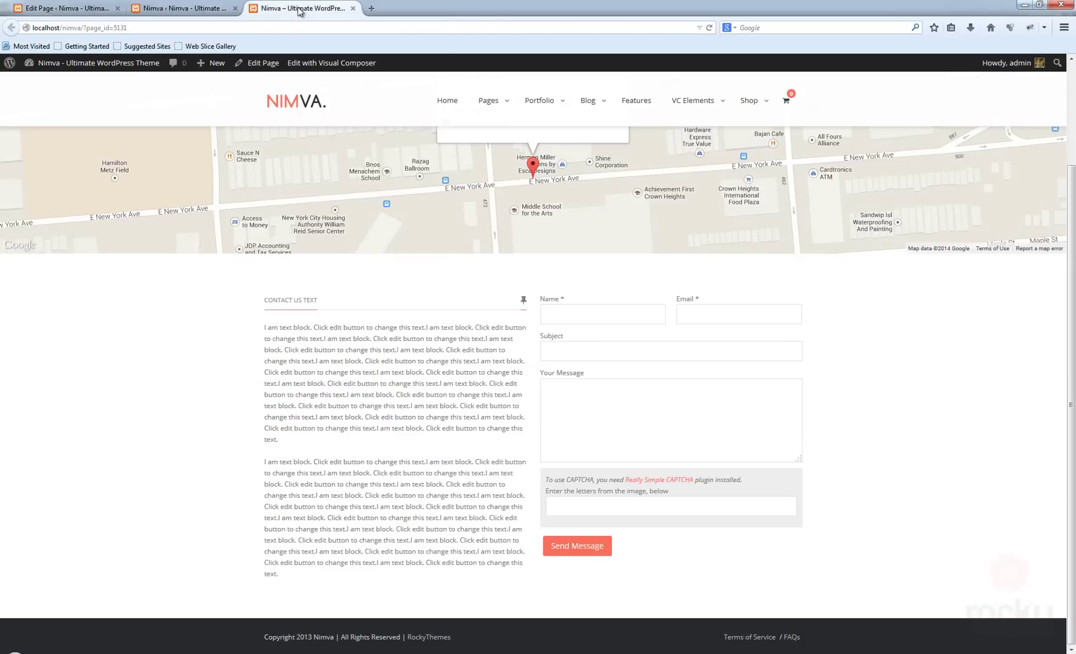
pyautogui.click(708, 29)
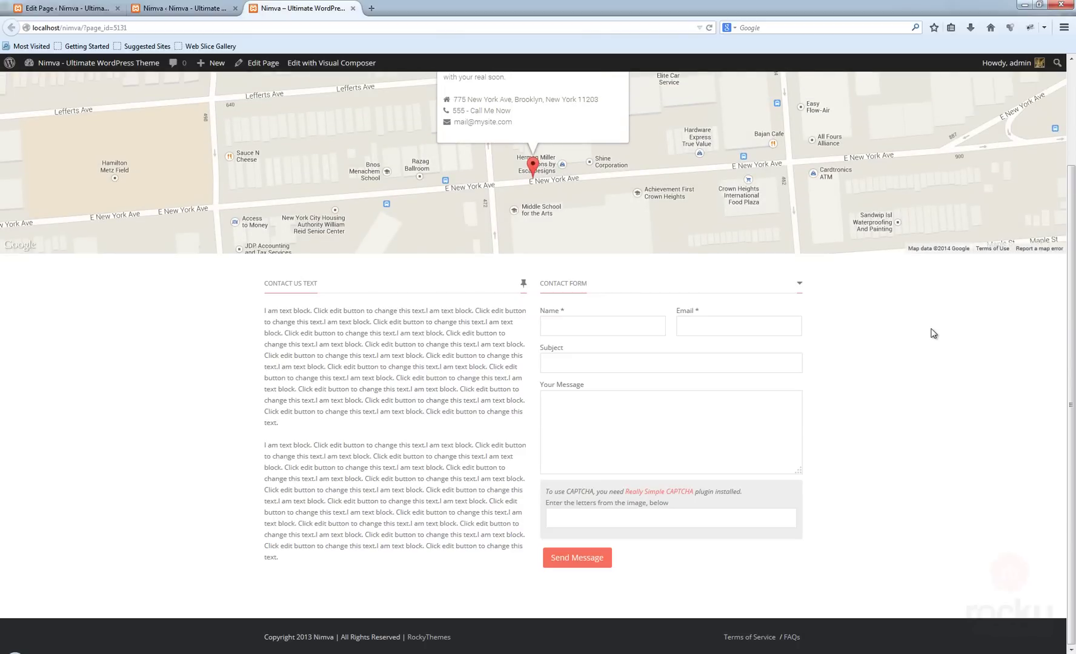
pyautogui.scroll(2, 932, 333)
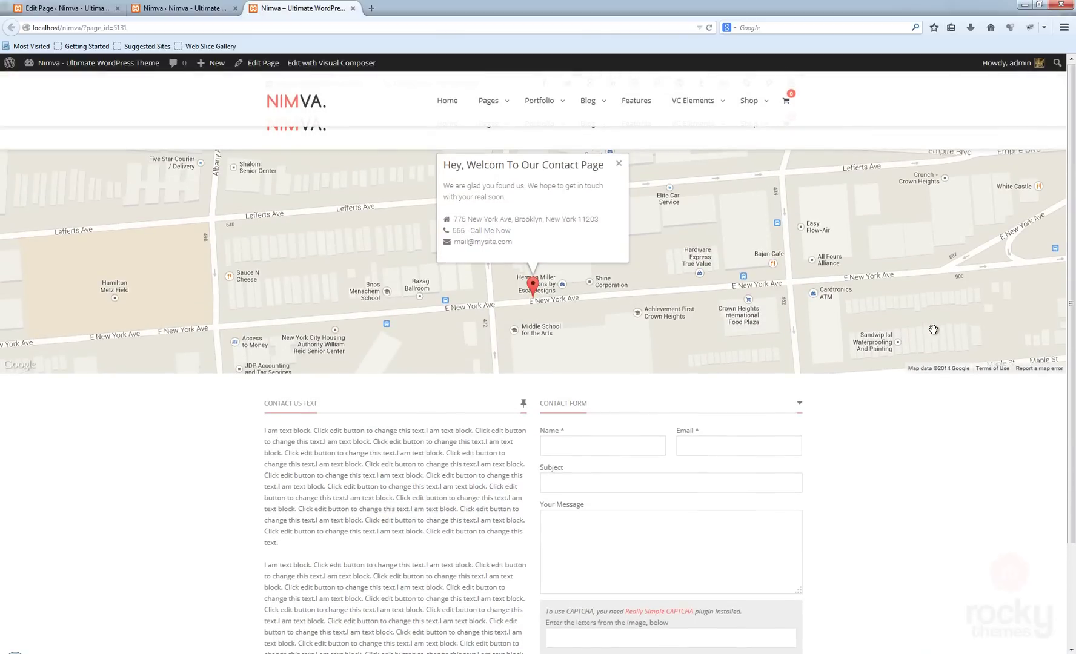
pyautogui.scroll(3, 932, 340)
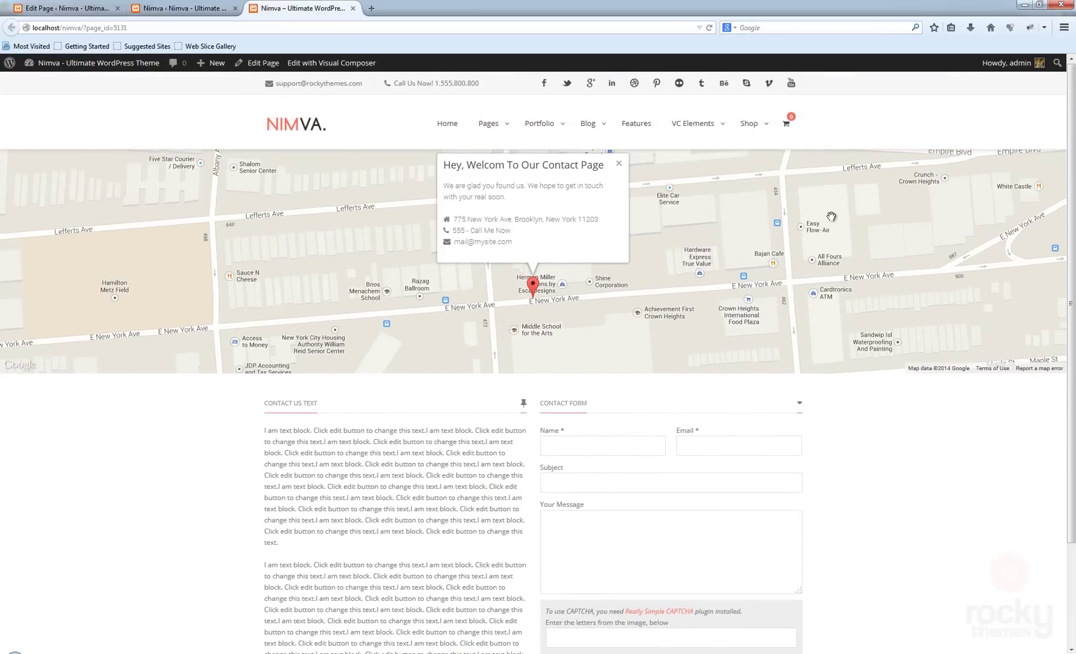
pyautogui.scroll(-2, 932, 461)
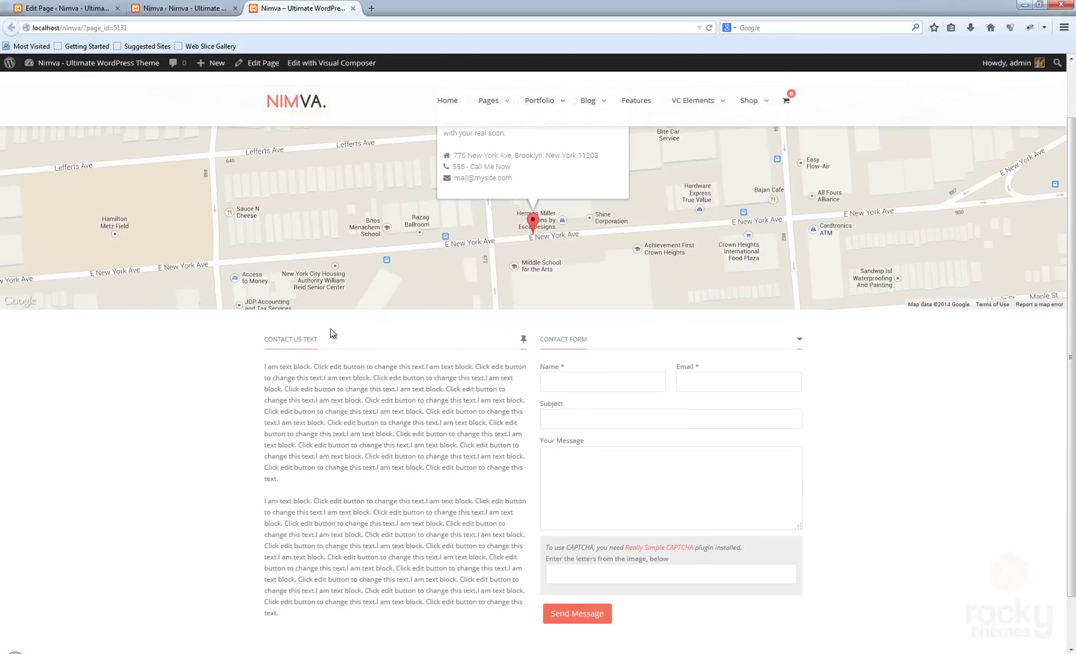
pyautogui.scroll(-2, 416, 390)
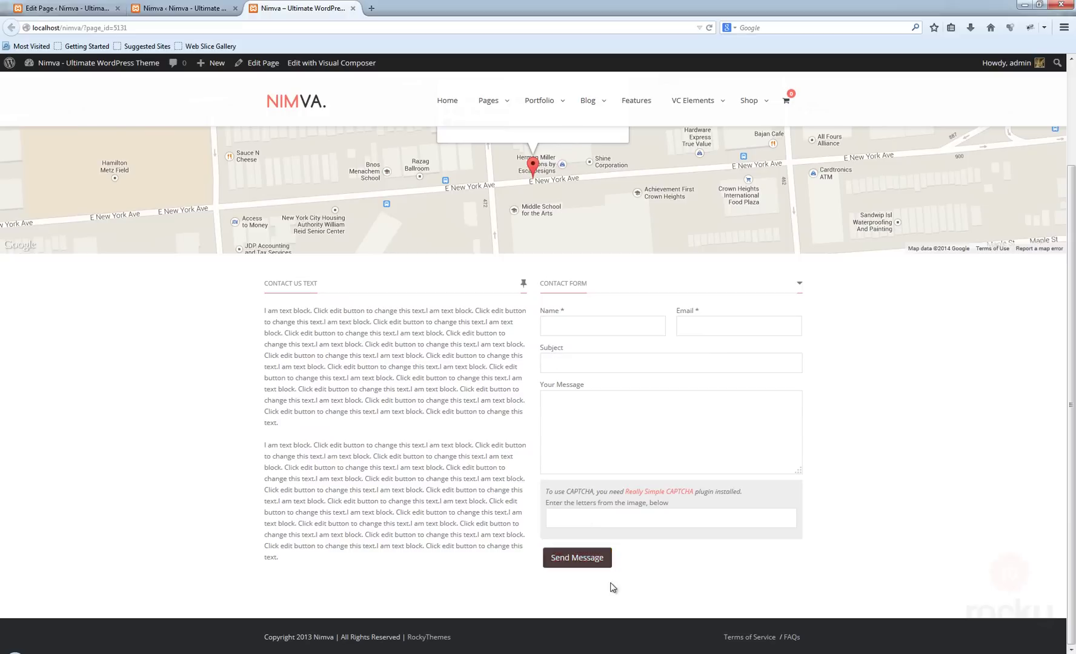
# - Submit the empty contact form and review its required-field and captcha error messages
pyautogui.click(587, 564)
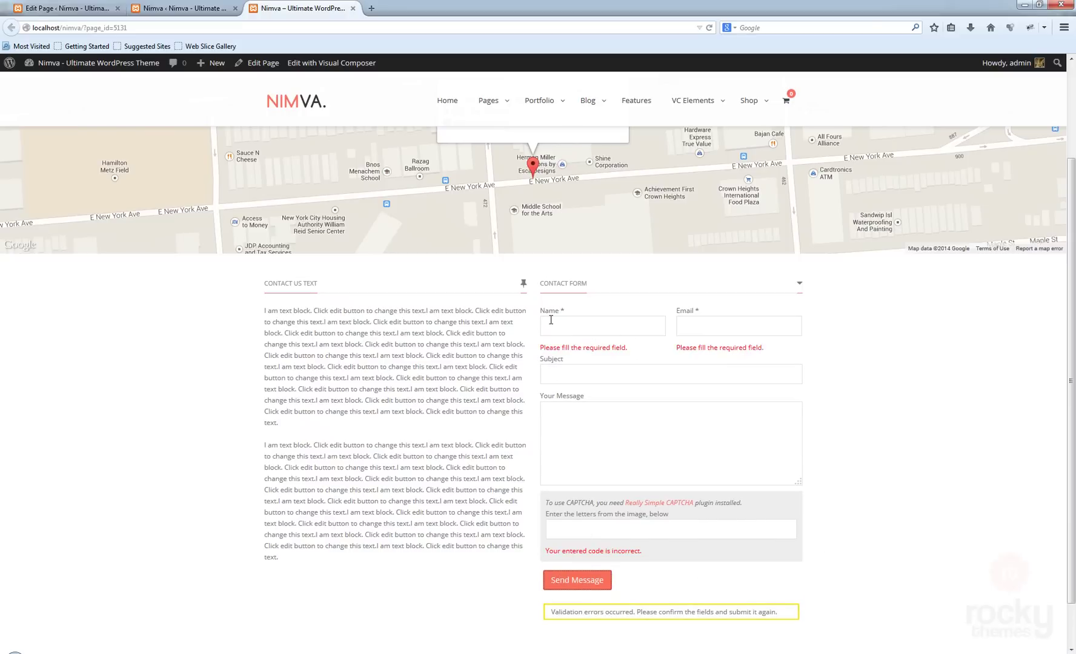
pyautogui.scroll(-2, 878, 404)
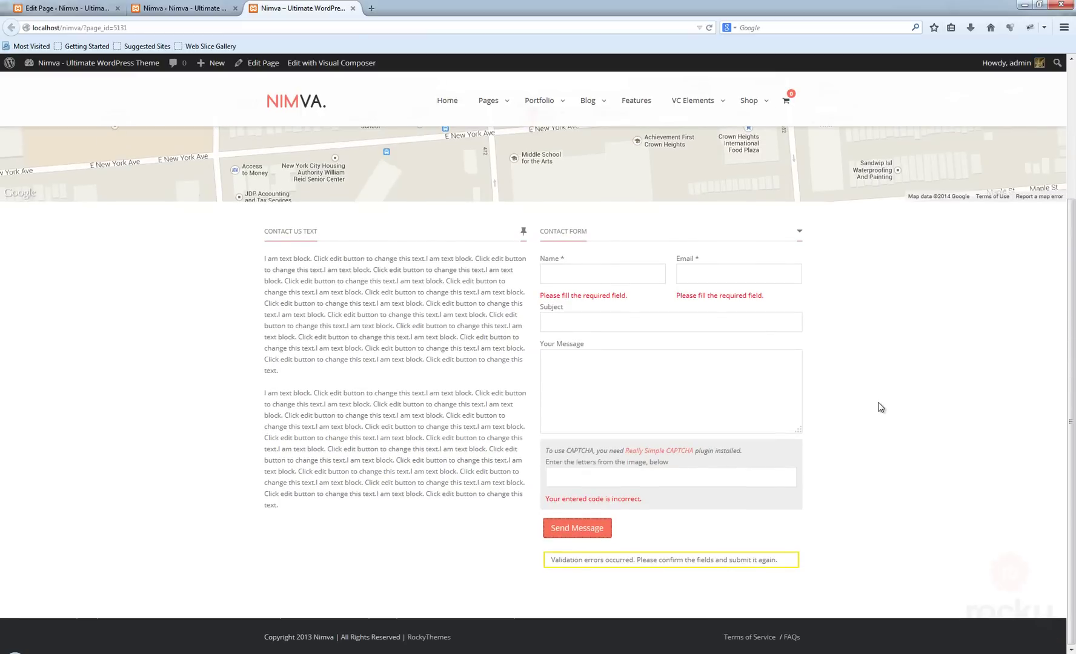
pyautogui.scroll(3, 913, 439)
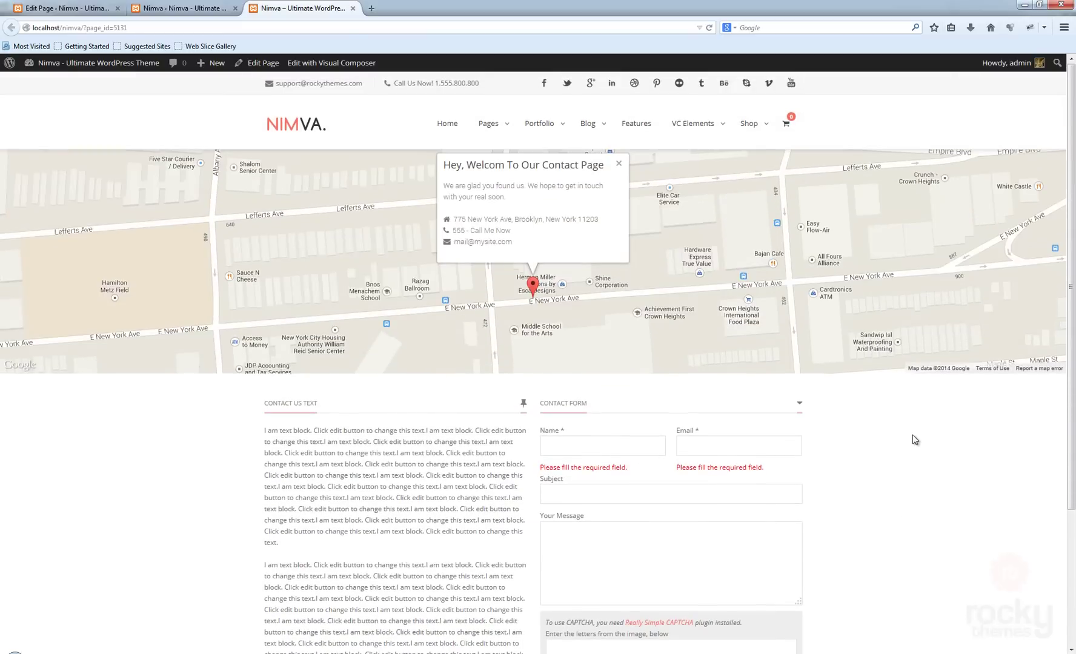
pyautogui.scroll(-3, 535, 442)
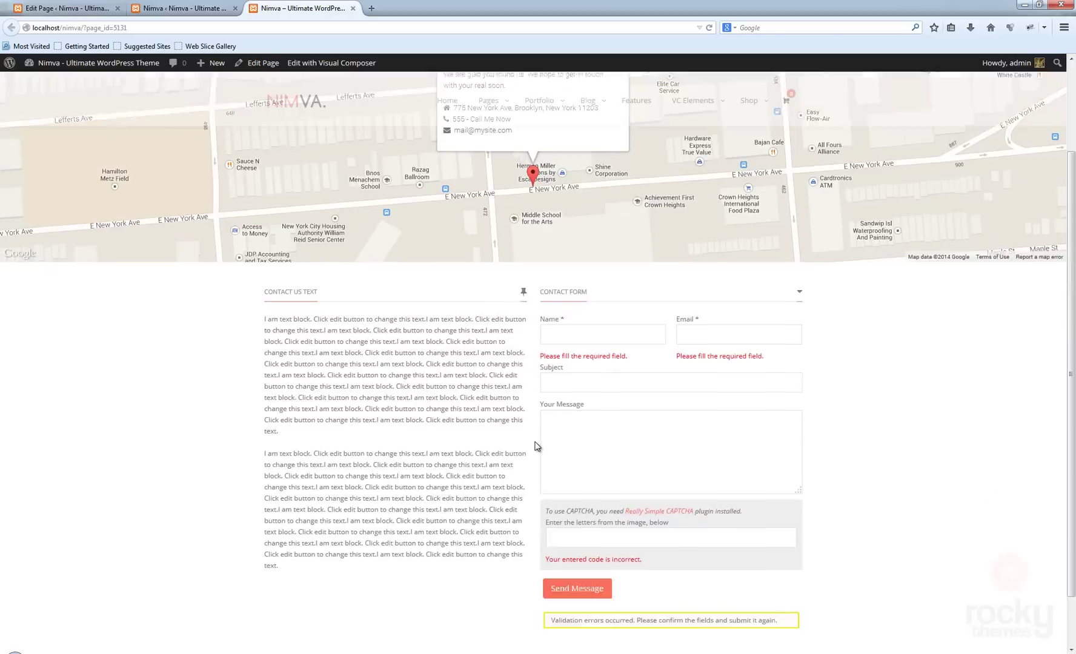
pyautogui.scroll(3, 534, 446)
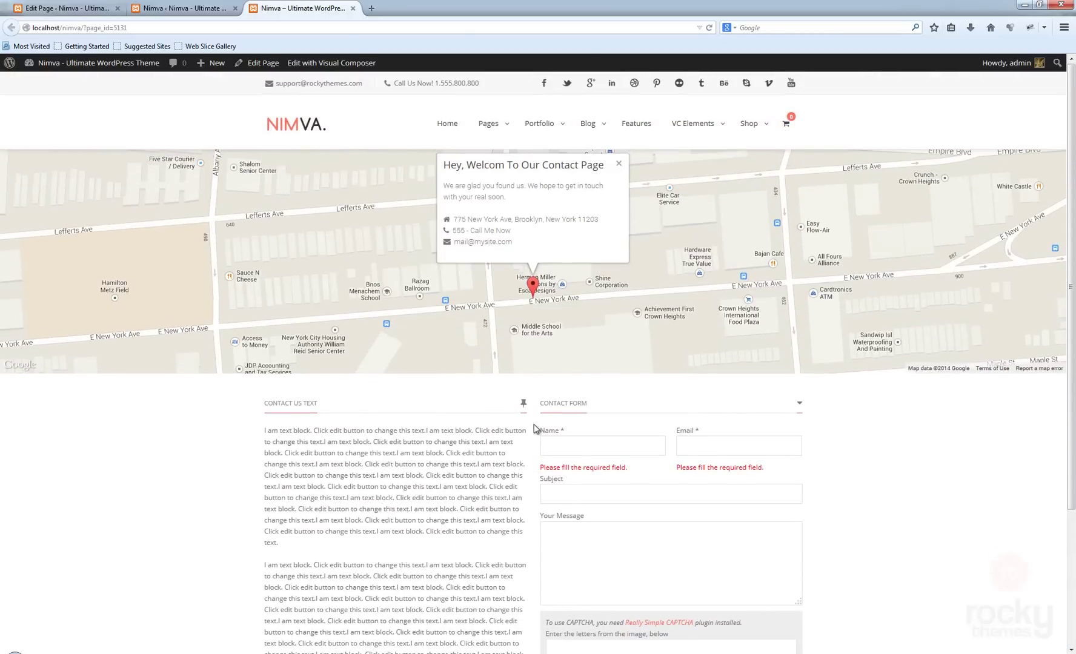